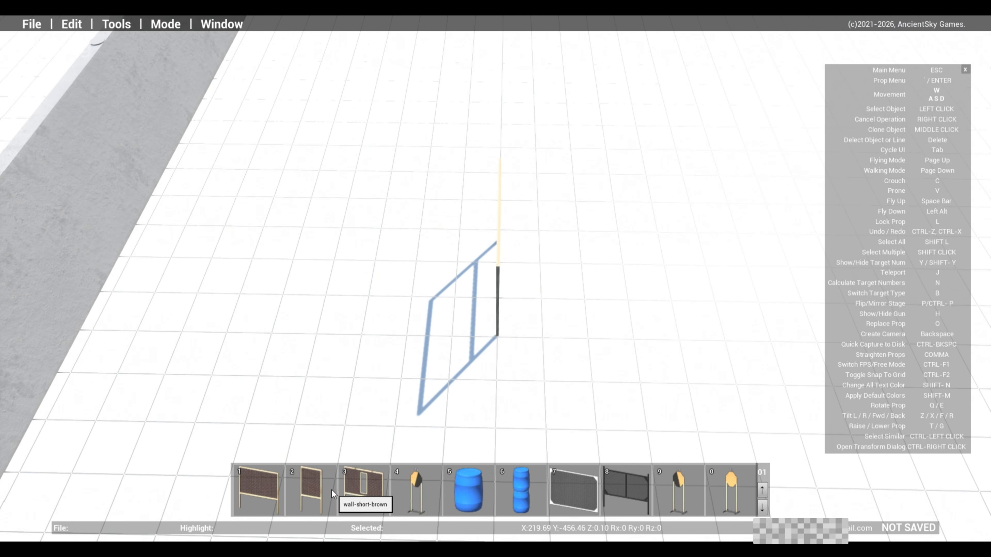
Place a short brown wall, rotated about 90 degrees, against the end of the medium brown wall to form a corner
{"action": "left_click", "coordinate": [320, 489]}
{"action": "key", "text": "e"}
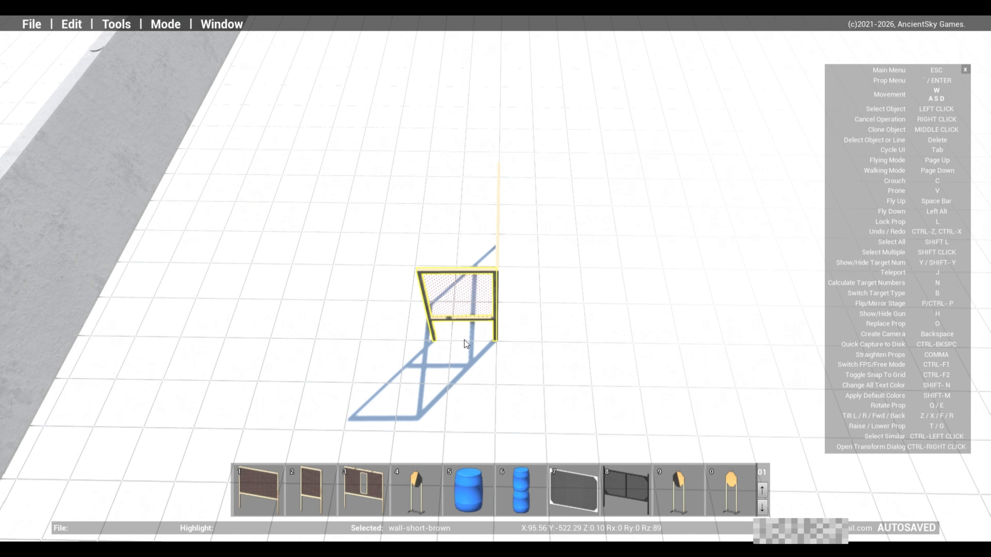
{"action": "left_click", "coordinate": [464, 339]}
Select the two joined walls together and move them to about X 47, Y -540
{"action": "right_click_drag", "start_coordinate": [464, 340], "coordinate": [409, 369]}
{"action": "key", "text": "d"}
{"action": "left_click_drag", "start_coordinate": [365, 256], "coordinate": [562, 398]}
{"action": "left_click", "coordinate": [503, 311]}
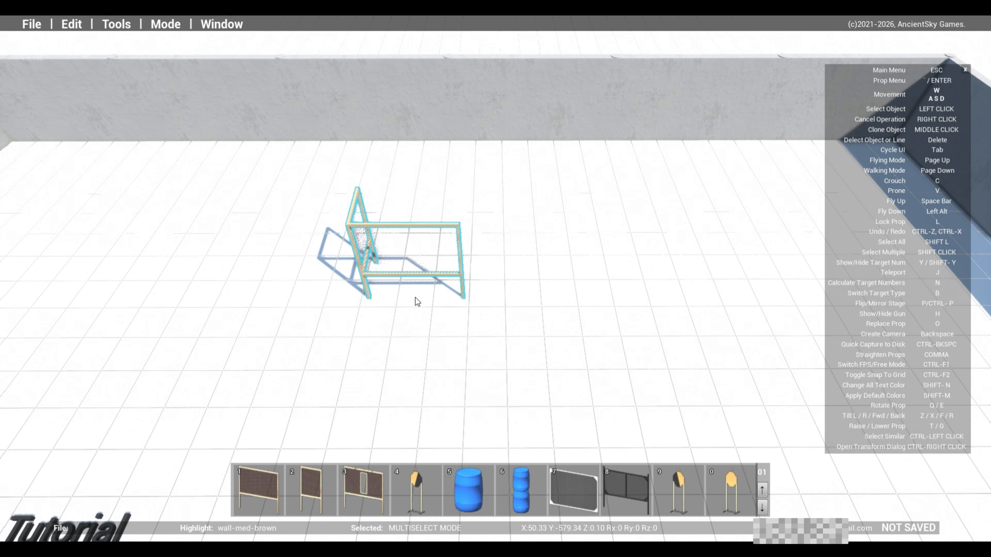
{"action": "left_click", "coordinate": [414, 299]}
{"action": "key", "text": "s"}
{"action": "key", "text": "a"}
{"action": "left_click_drag", "start_coordinate": [276, 149], "coordinate": [498, 309]}
{"action": "left_click", "coordinate": [483, 258]}
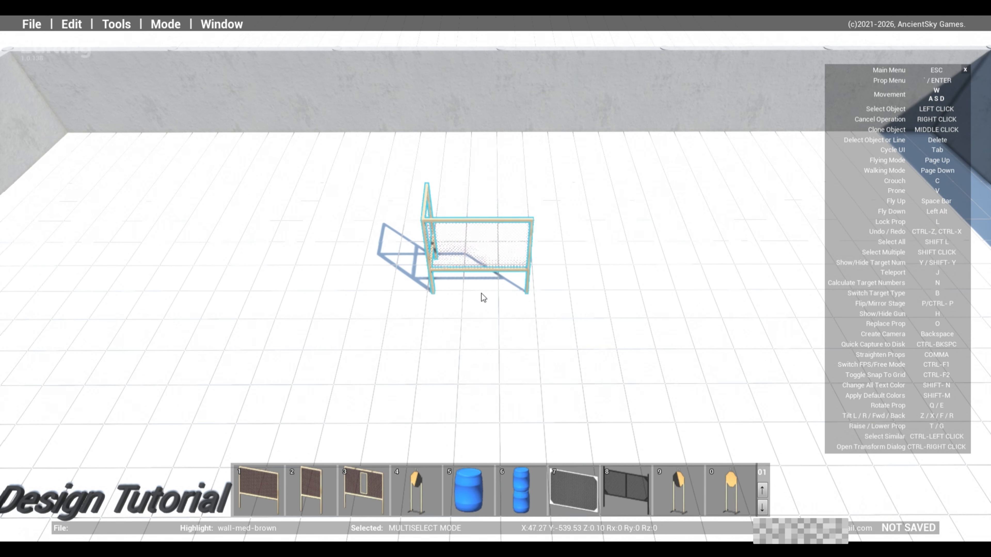
{"action": "left_click", "coordinate": [478, 292]}
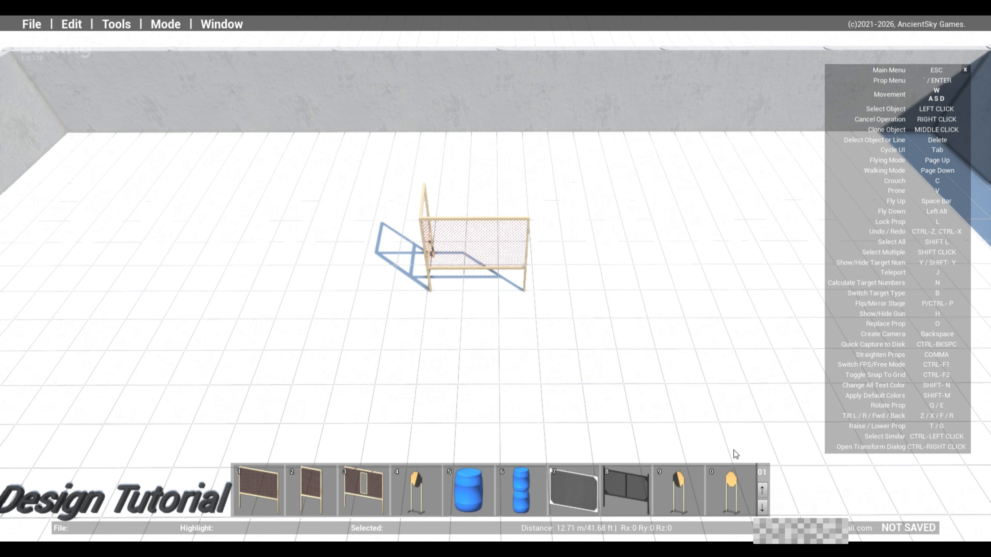
Place a full IPSC target behind the medium wall, rotated to about -48 degrees
{"action": "left_click", "coordinate": [734, 482]}
{"action": "key", "text": "d"}
{"action": "key", "text": "w"}
{"action": "key", "text": "d"}
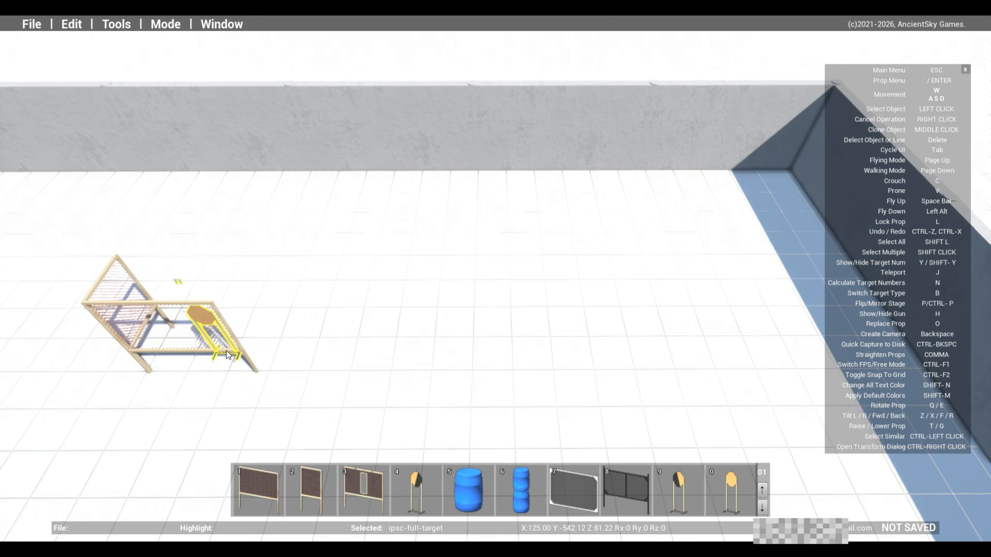
{"action": "key", "text": "q"}
{"action": "left_click", "coordinate": [108, 309]}
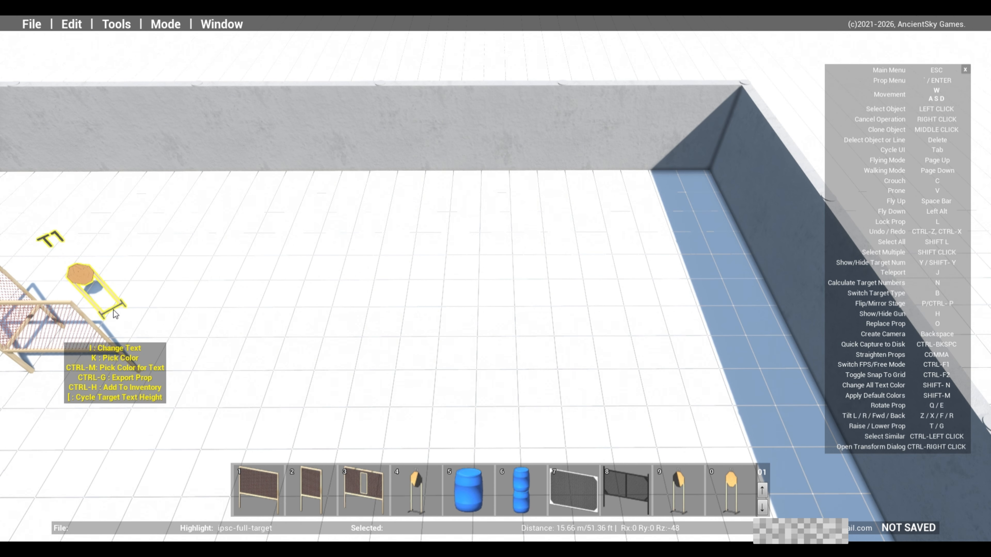
Place another full IPSC target, unrotated, on the outer side of the short wall
{"action": "key", "text": "a"}
{"action": "key", "text": "a"}
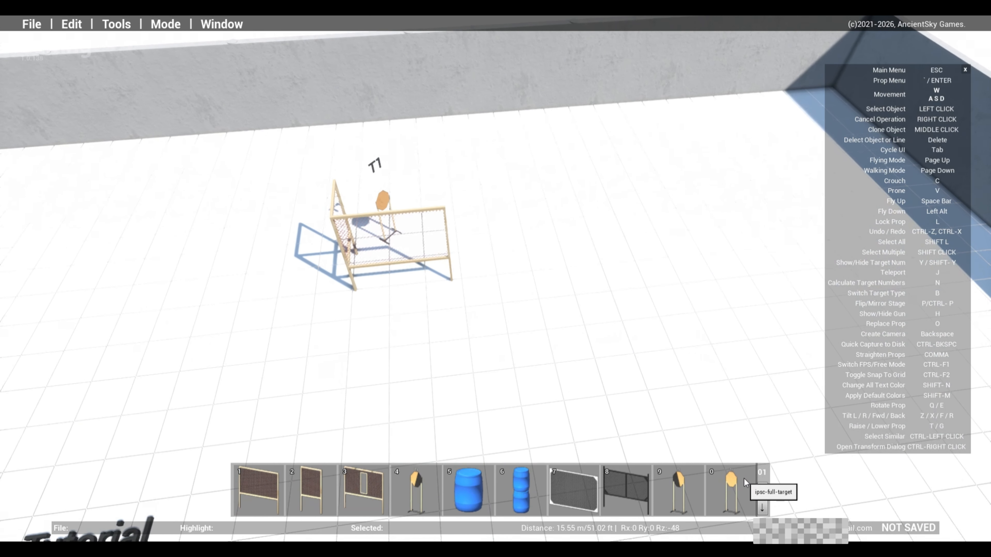
{"action": "left_click", "coordinate": [733, 484]}
{"action": "left_click", "coordinate": [403, 283]}
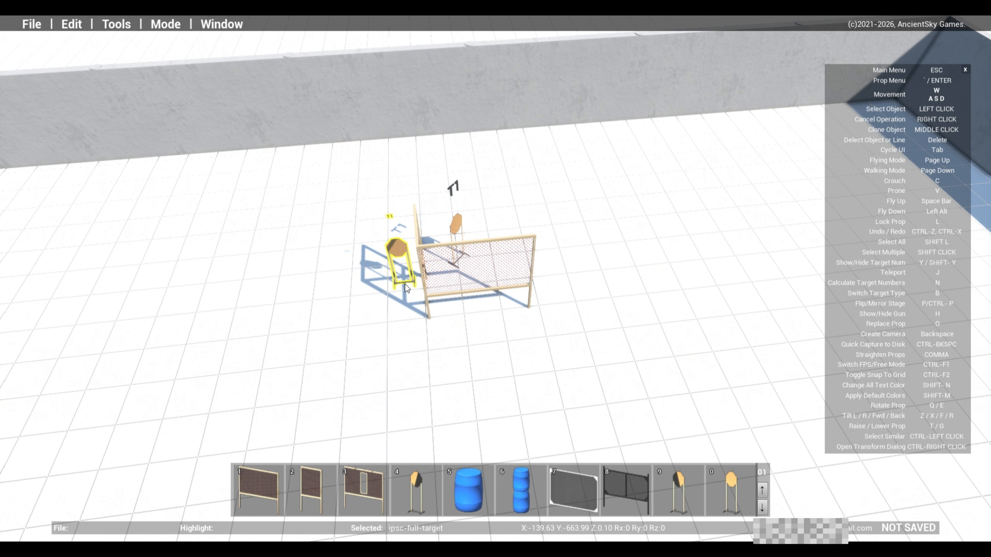
Examine the visibility of targets T1 and T2 around the two walls from several heights and angles
{"action": "key", "text": "s"}
{"action": "right_click_drag", "start_coordinate": [476, 327], "coordinate": [672, 283]}
{"action": "key", "text": "w"}
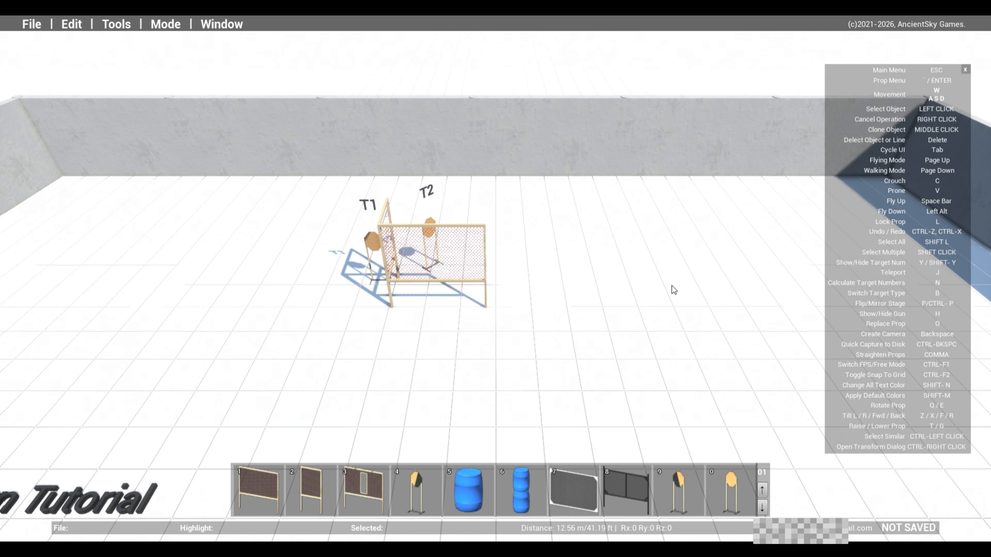
{"action": "key", "text": "a"}
{"action": "key", "text": "space"}
{"action": "key", "text": "w"}
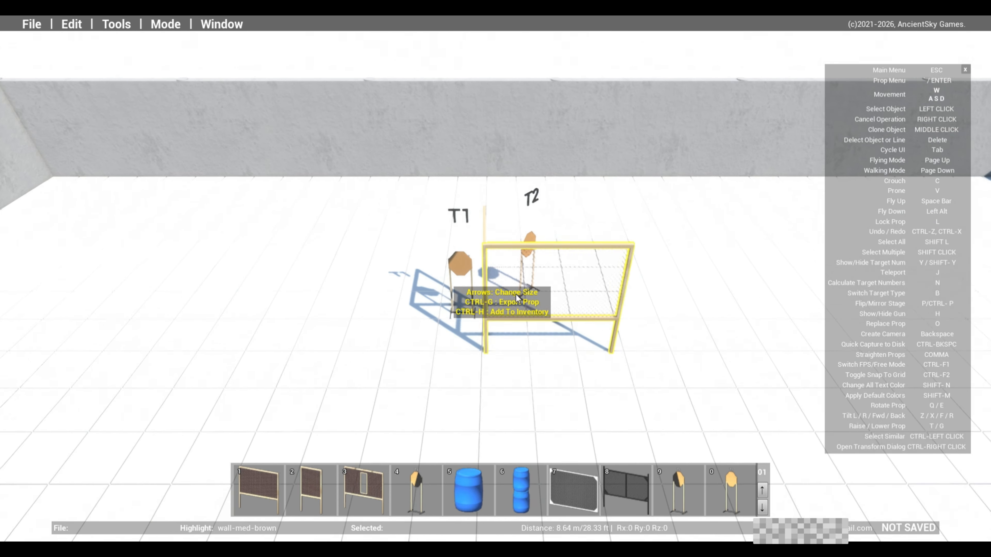
{"action": "key", "text": "d"}
{"action": "key", "text": "space"}
{"action": "right_click_drag", "start_coordinate": [520, 226], "coordinate": [734, 302]}
{"action": "key", "text": "d"}
{"action": "key", "text": "d"}
{"action": "key", "text": "alt"}
{"action": "key", "text": "s"}
{"action": "key", "text": "a"}
{"action": "key", "text": "a"}
{"action": "key", "text": "d"}
{"action": "key", "text": "s"}
{"action": "key", "text": "a"}
{"action": "key", "text": "space"}
{"action": "key", "text": "d"}
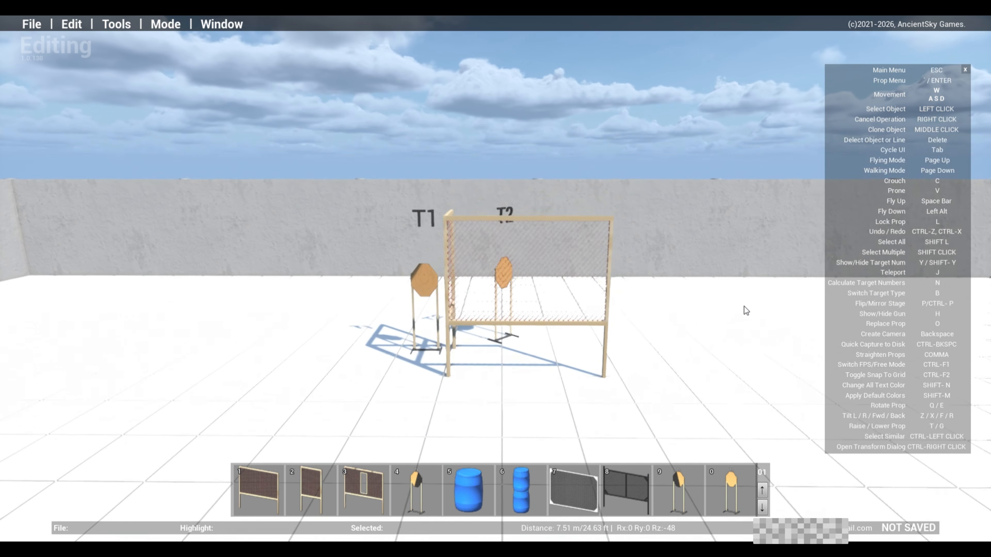
{"action": "key", "text": "d"}
{"action": "right_click_drag", "start_coordinate": [670, 296], "coordinate": [636, 393]}
{"action": "key", "text": "a"}
{"action": "key", "text": "a"}
{"action": "key", "text": "s"}
{"action": "key", "text": "space"}
{"action": "key", "text": "d"}
{"action": "key", "text": "s"}
{"action": "key", "text": "space"}
{"action": "right_click_drag", "start_coordinate": [611, 322], "coordinate": [627, 369]}
{"action": "key", "text": "w"}
Clone both walls with their two targets and place the copy to their right at about X 665, Y -514
{"action": "left_click_drag", "start_coordinate": [520, 335], "coordinate": [358, 190]}
{"action": "key", "text": "d"}
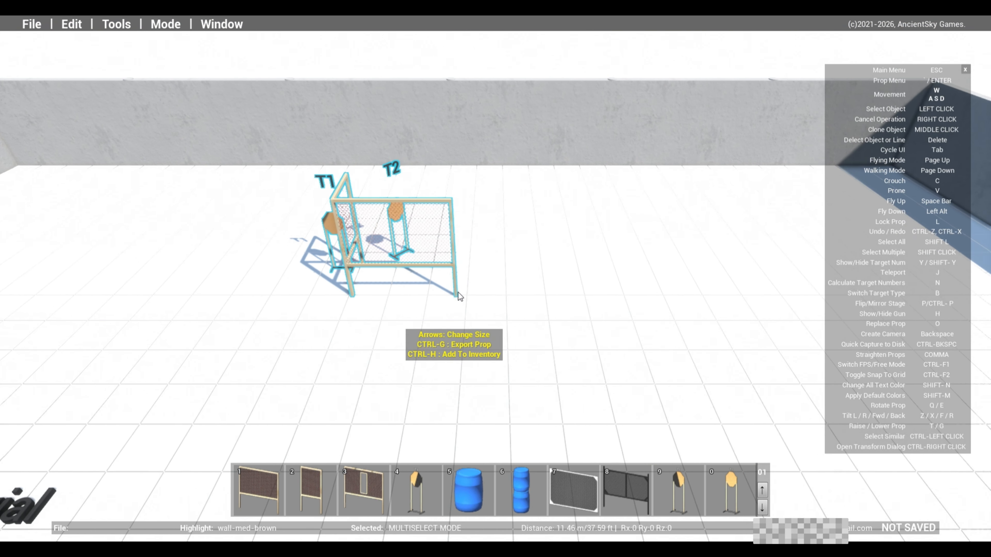
{"action": "key", "text": "a"}
{"action": "key", "text": "a"}
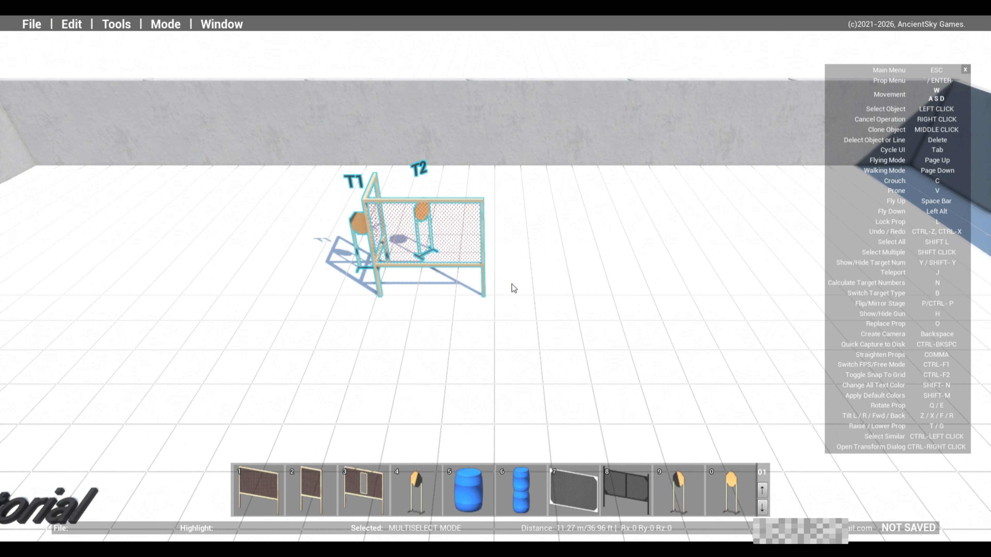
{"action": "key", "text": "d"}
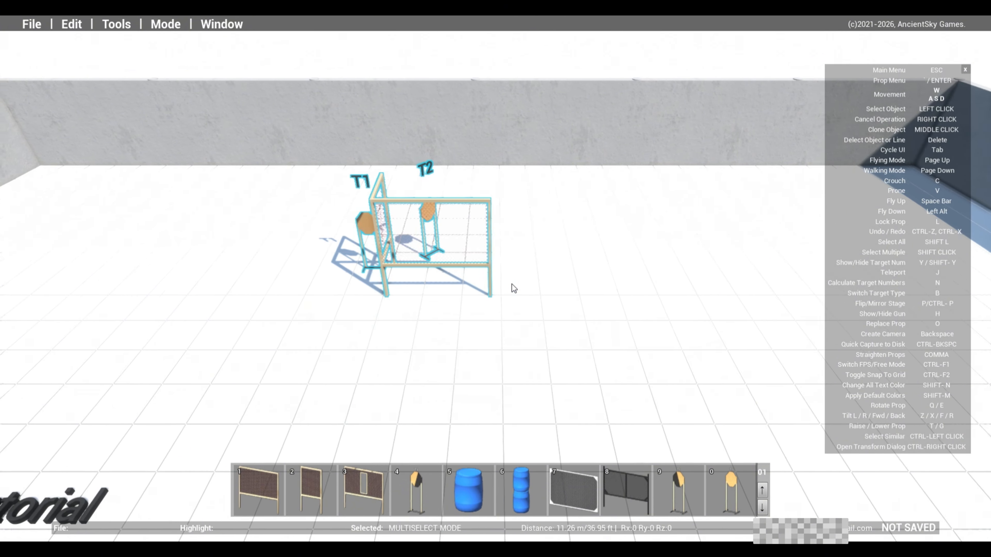
{"action": "middle_click", "coordinate": [535, 310]}
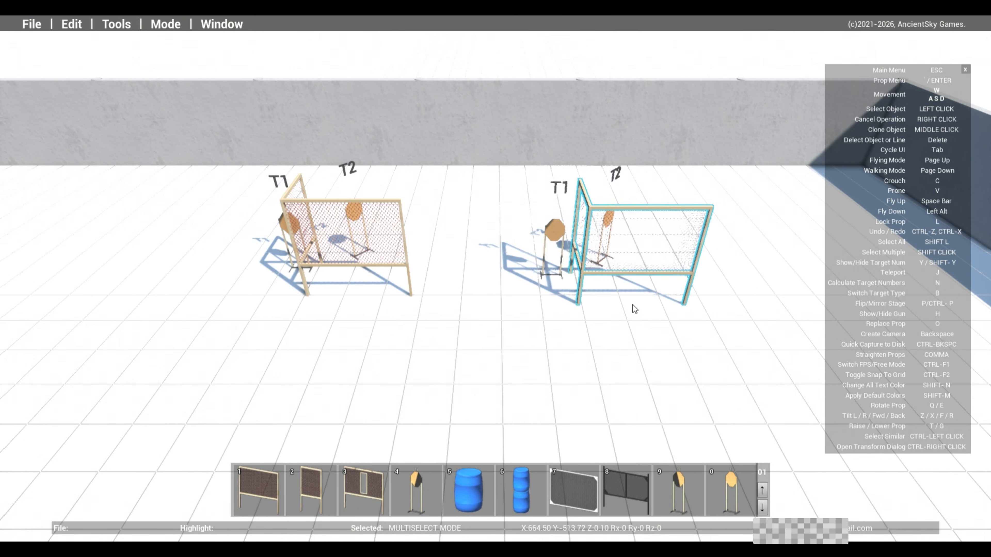
{"action": "left_click", "coordinate": [633, 305]}
Mirror the cloned group of walls and targets and move it farther right near the back of the bay
{"action": "key", "text": "w"}
{"action": "key", "text": "d"}
{"action": "key", "text": "d"}
{"action": "left_click_drag", "start_coordinate": [628, 407], "coordinate": [402, 182]}
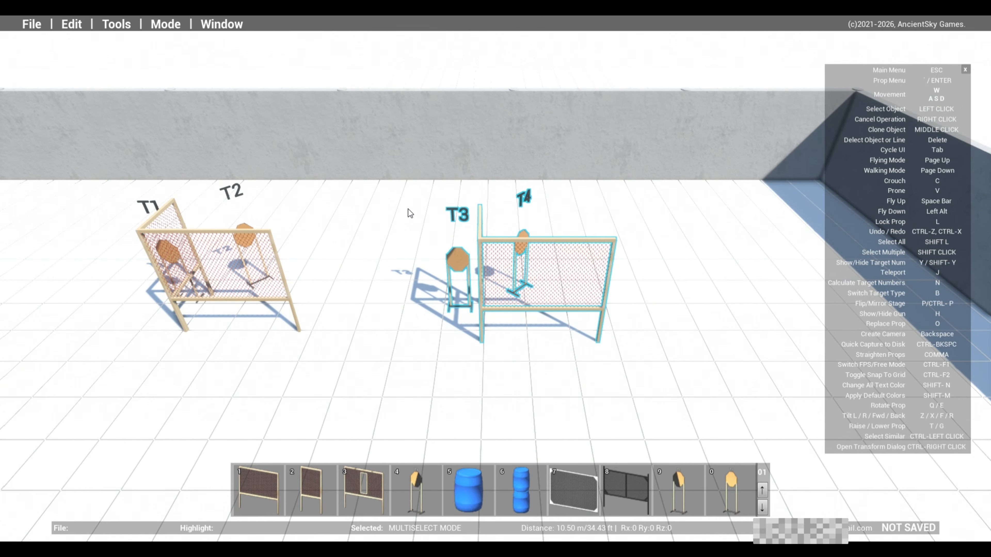
{"action": "key", "text": "p"}
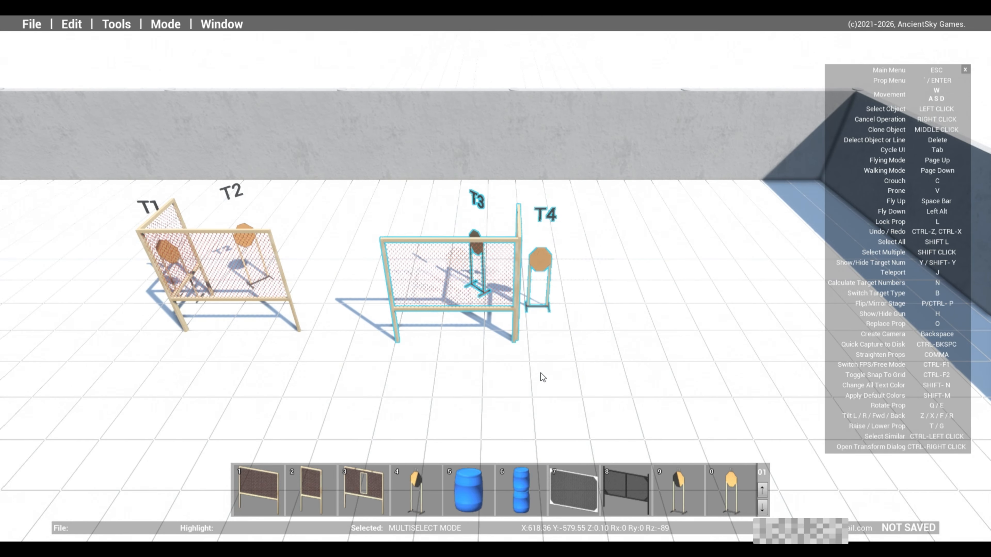
{"action": "left_click", "coordinate": [458, 341]}
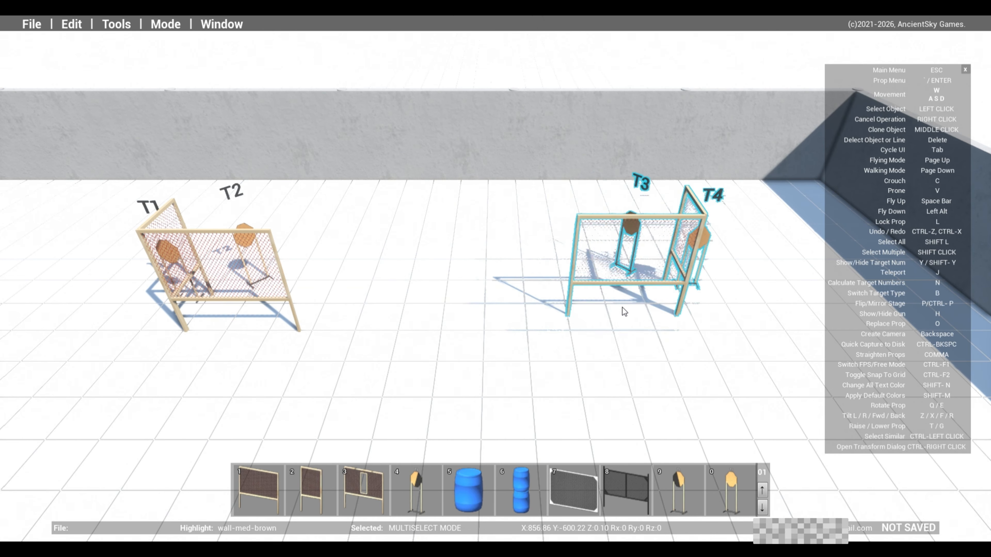
{"action": "left_click", "coordinate": [603, 274]}
Examine the original and mirrored target arrays from different distances and heights
{"action": "right_click_drag", "start_coordinate": [562, 332], "coordinate": [407, 346]}
{"action": "key", "text": "s"}
{"action": "key", "text": "a"}
{"action": "key", "text": "a"}
{"action": "key", "text": "w"}
{"action": "key", "text": "alt"}
{"action": "key", "text": "w"}
{"action": "key", "text": "d"}
{"action": "key", "text": "s"}
{"action": "key", "text": "d"}
{"action": "key", "text": "w"}
{"action": "key", "text": "a"}
{"action": "key", "text": "s"}
{"action": "key", "text": "space"}
{"action": "key", "text": "s"}
{"action": "key", "text": "space"}
{"action": "key", "text": "s"}
Clone the T1 and T2 group with its walls and place the copy front and center at about X 646, Y -277
{"action": "left_click_drag", "start_coordinate": [406, 345], "coordinate": [172, 168]}
{"action": "key", "text": "s"}
{"action": "key", "text": "d"}
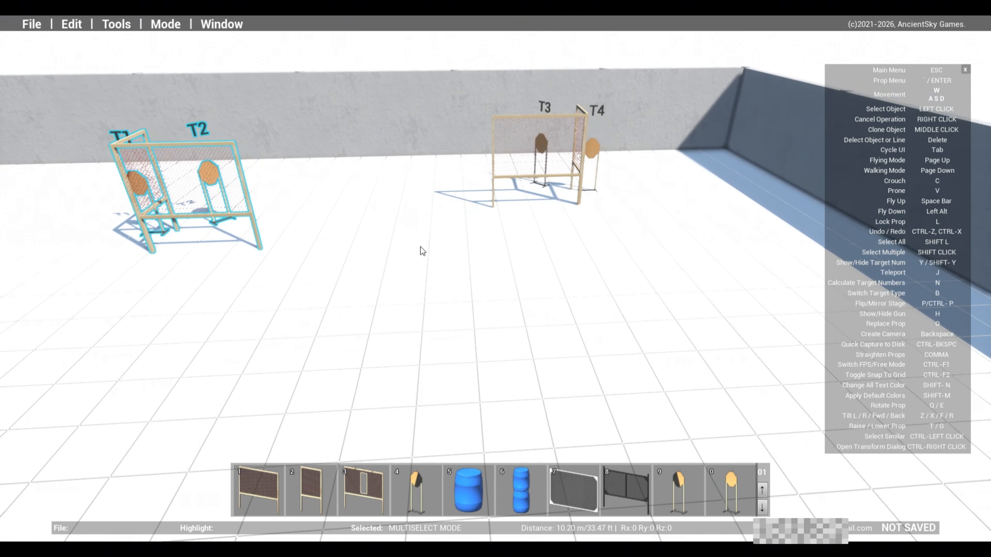
{"action": "middle_click", "coordinate": [428, 234]}
{"action": "left_click", "coordinate": [475, 301]}
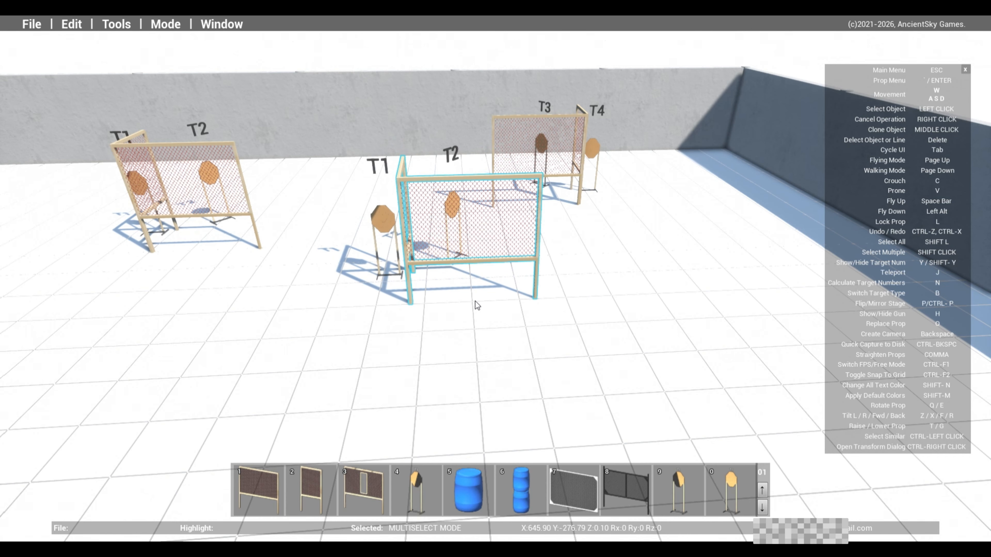
Delete the target on the outer side of the short wall in the front center group
{"action": "right_click_drag", "start_coordinate": [468, 330], "coordinate": [439, 331]}
{"action": "key", "text": "w"}
{"action": "right_click", "coordinate": [385, 346]}
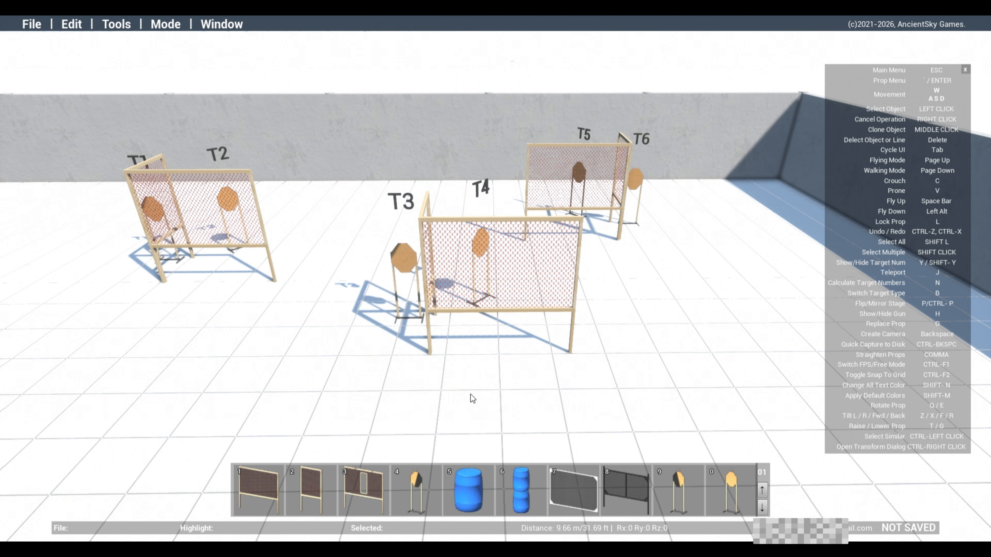
{"action": "key", "text": "Delete"}
{"action": "key", "text": "s"}
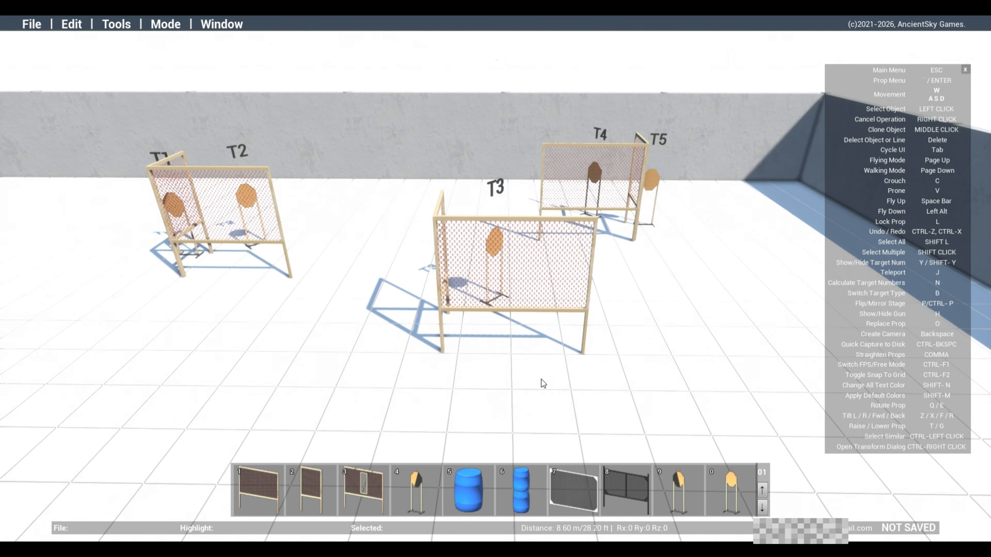
Select the front center walls with target T3 and move them to about X 705, Y -285
{"action": "right_click_drag", "start_coordinate": [551, 229], "coordinate": [554, 281]}
{"action": "key", "text": "s"}
{"action": "key", "text": "space"}
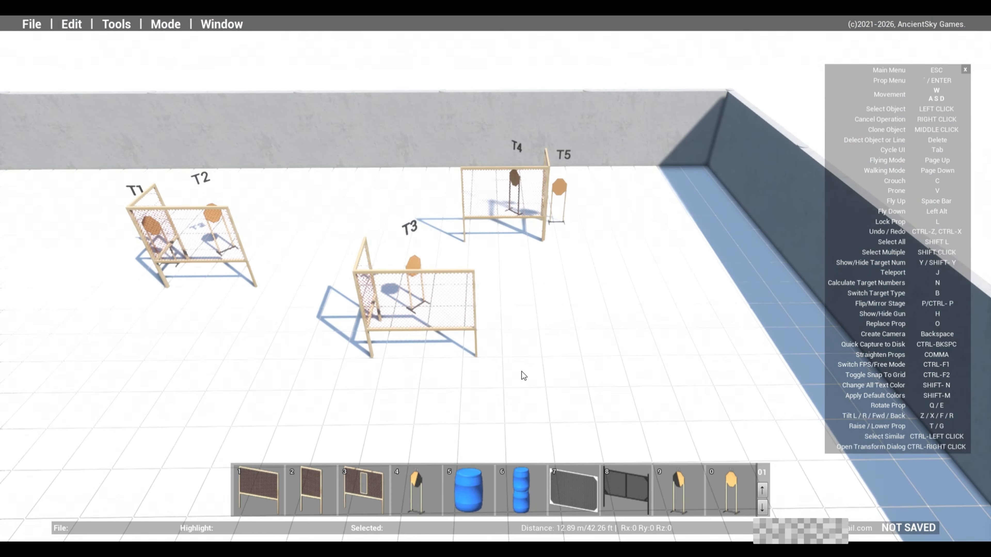
{"action": "left_click_drag", "start_coordinate": [502, 396], "coordinate": [306, 261]}
{"action": "left_click", "coordinate": [375, 281]}
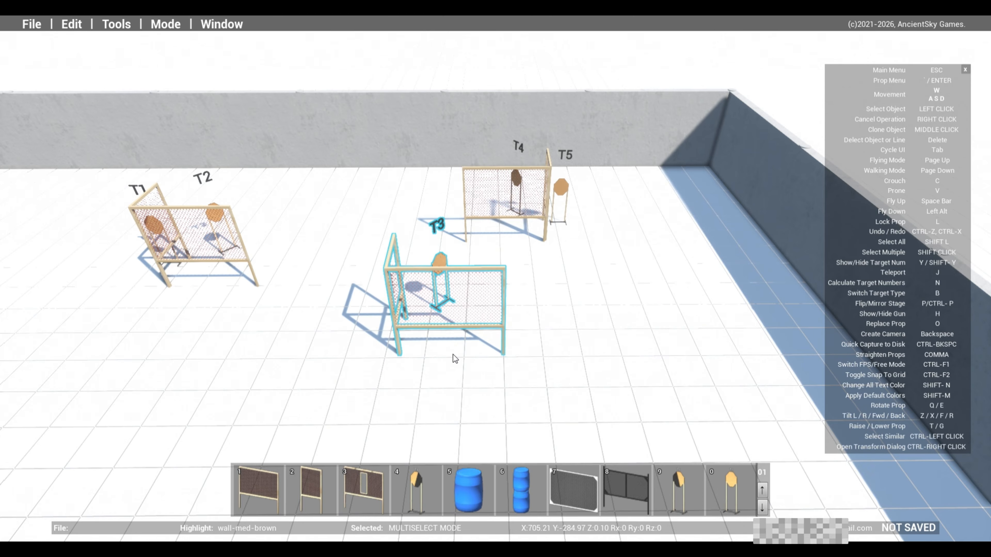
{"action": "left_click", "coordinate": [452, 355]}
Rotate only the two front center walls to about 39 degrees and reposition them in front of target T3
{"action": "left_click", "coordinate": [413, 330]}
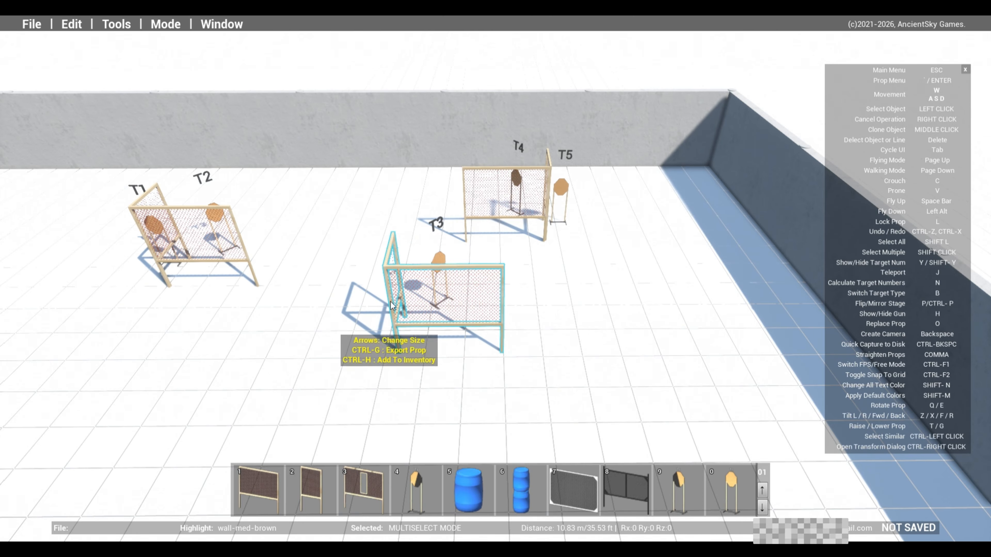
{"action": "key", "text": "a"}
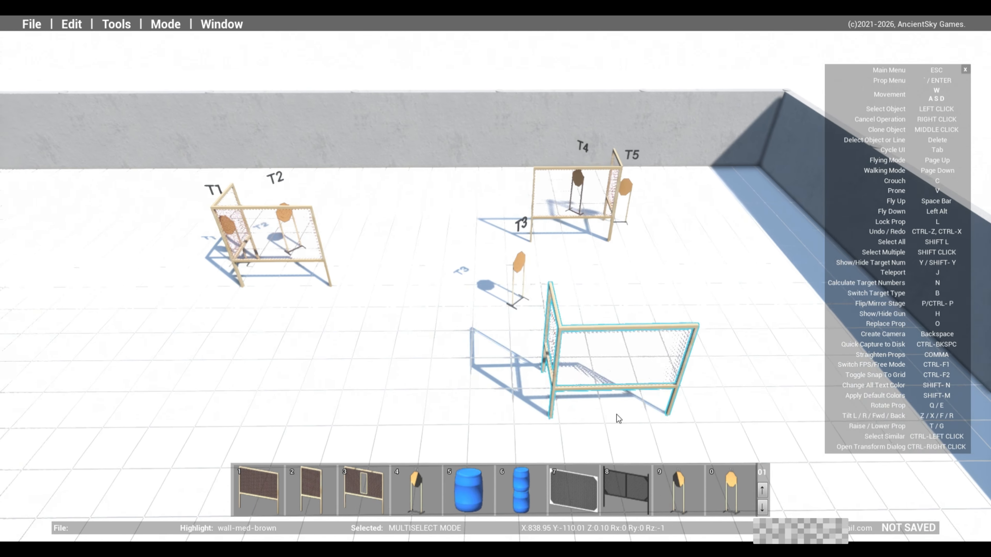
{"action": "key", "text": "e"}
{"action": "key", "text": "a"}
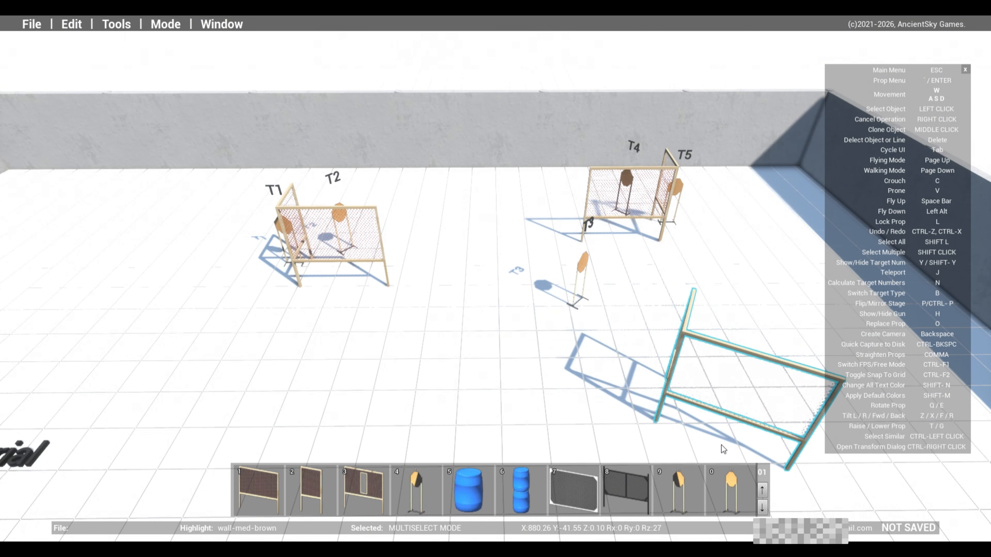
{"action": "left_click", "coordinate": [579, 366]}
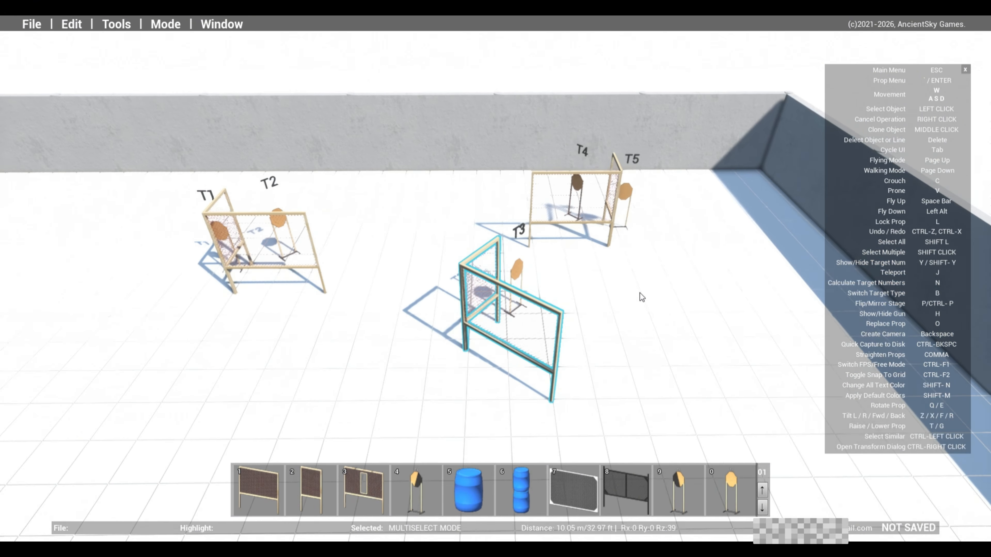
Select the T4 and T5 group with its walls and move it forward, away from the back wall
{"action": "right_click_drag", "start_coordinate": [575, 253], "coordinate": [590, 281]}
{"action": "left_click_drag", "start_coordinate": [597, 281], "coordinate": [502, 138]}
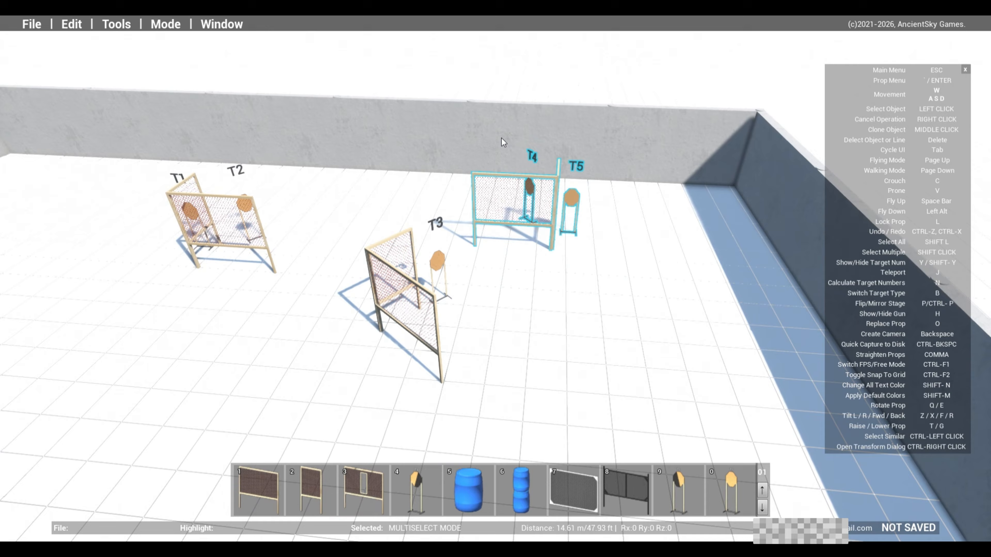
{"action": "left_click", "coordinate": [513, 191]}
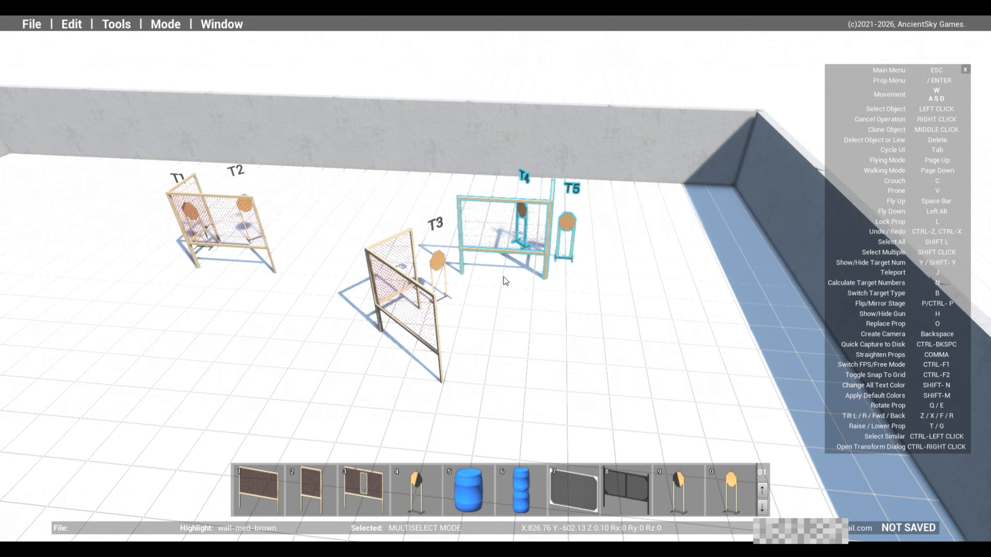
{"action": "left_click", "coordinate": [503, 295]}
{"action": "right_click", "coordinate": [501, 295]}
Check the visibility of targets T3, T4 and T5 around the walls from ground level and from above
{"action": "key", "text": "w"}
{"action": "right_click_drag", "start_coordinate": [487, 325], "coordinate": [503, 184]}
{"action": "key", "text": "alt"}
{"action": "key", "text": "alt"}
{"action": "key", "text": "w"}
{"action": "right_click_drag", "start_coordinate": [541, 302], "coordinate": [553, 304]}
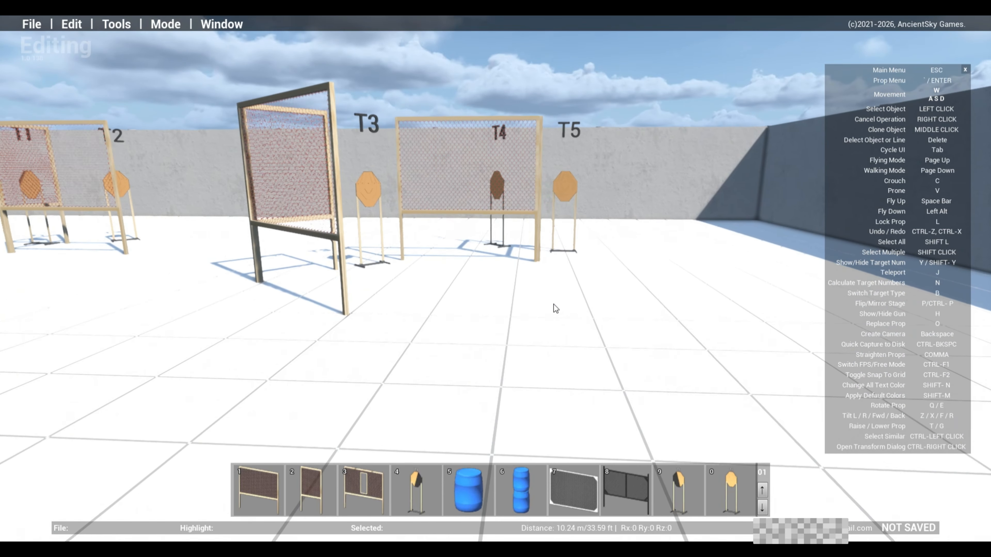
{"action": "key", "text": "w"}
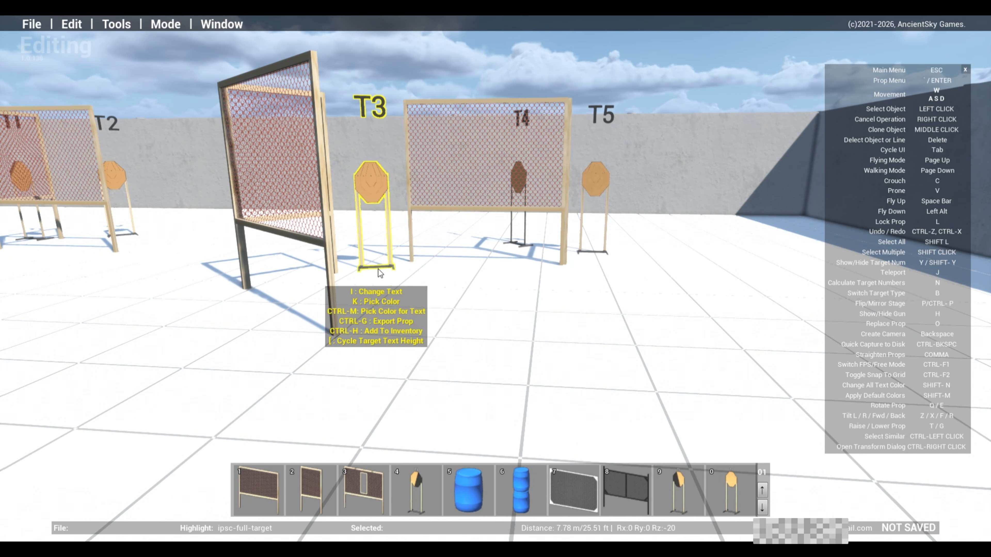
{"action": "right_click_drag", "start_coordinate": [459, 325], "coordinate": [610, 432]}
{"action": "key", "text": "a"}
{"action": "key", "text": "d"}
{"action": "key", "text": "a"}
{"action": "key", "text": "w"}
{"action": "key", "text": "s"}
{"action": "key", "text": "w"}
{"action": "key", "text": "d"}
{"action": "key", "text": "d"}
{"action": "key", "text": "space"}
{"action": "key", "text": "s"}
{"action": "key", "text": "a"}
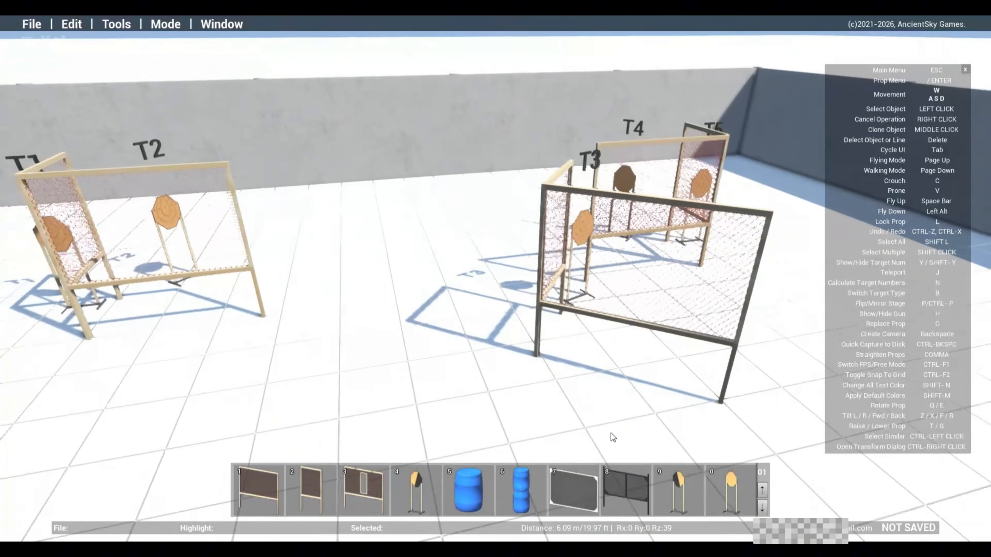
Inspect the angled walls in front of T3 and their position relative to the other arrays
{"action": "left_click_drag", "start_coordinate": [583, 353], "coordinate": [560, 274]}
{"action": "key", "text": "a"}
{"action": "right_click_drag", "start_coordinate": [646, 341], "coordinate": [520, 293]}
{"action": "key", "text": "w"}
{"action": "key", "text": "alt"}
{"action": "key", "text": "w"}
{"action": "key", "text": "s"}
{"action": "key", "text": "d"}
{"action": "key", "text": "d"}
{"action": "key", "text": "space"}
{"action": "key", "text": "a"}
{"action": "key", "text": "s"}
{"action": "key", "text": "d"}
{"action": "key", "text": "w"}
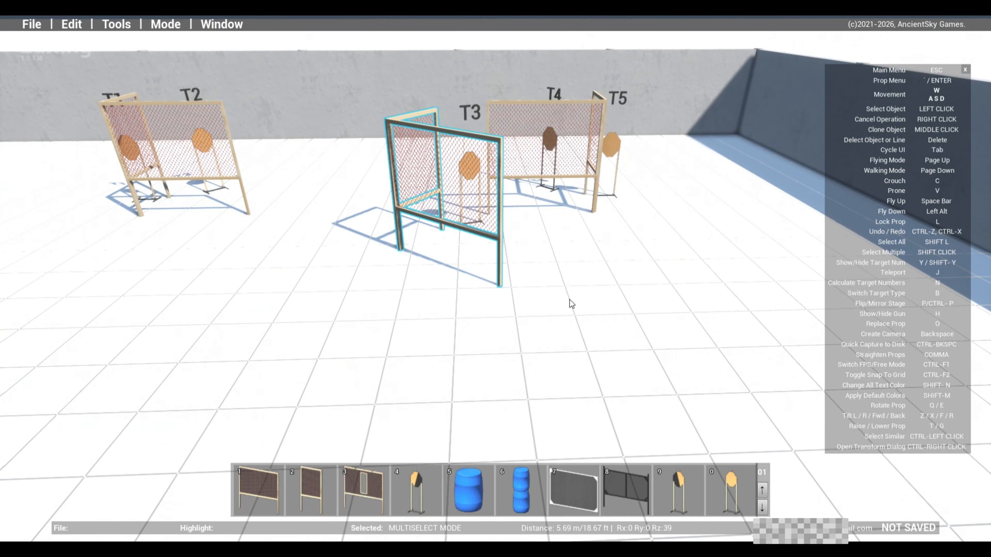
{"action": "left_click", "coordinate": [625, 324]}
{"action": "right_click_drag", "start_coordinate": [625, 325], "coordinate": [272, 328]}
{"action": "key", "text": "w"}
{"action": "key", "text": "w"}
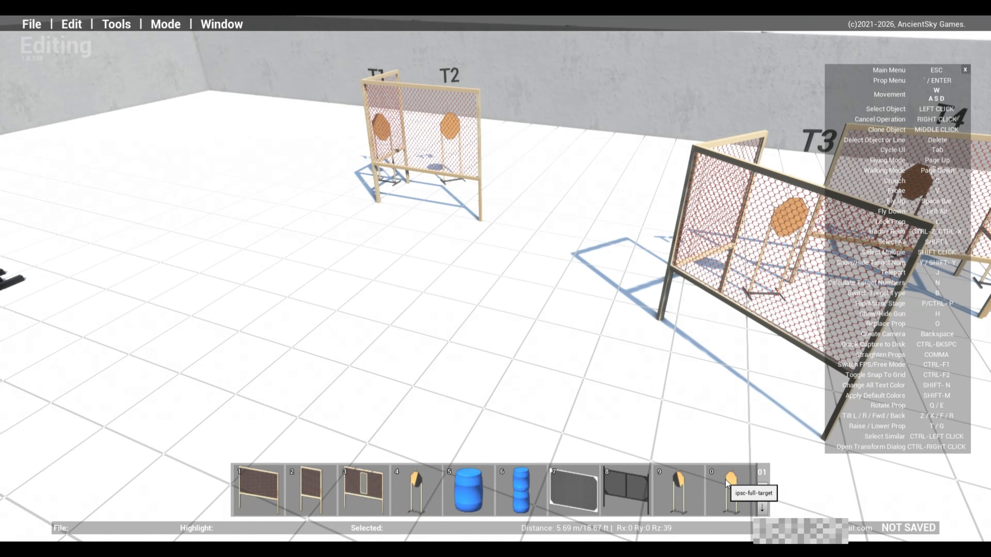
Add an ipsc-full-target rotated to -45 degrees and place it on the outer side of the T1 and T2 array
{"action": "left_click", "coordinate": [736, 482]}
{"action": "key", "text": "w"}
{"action": "key", "text": "q"}
{"action": "key", "text": "q"}
{"action": "key", "text": "q"}
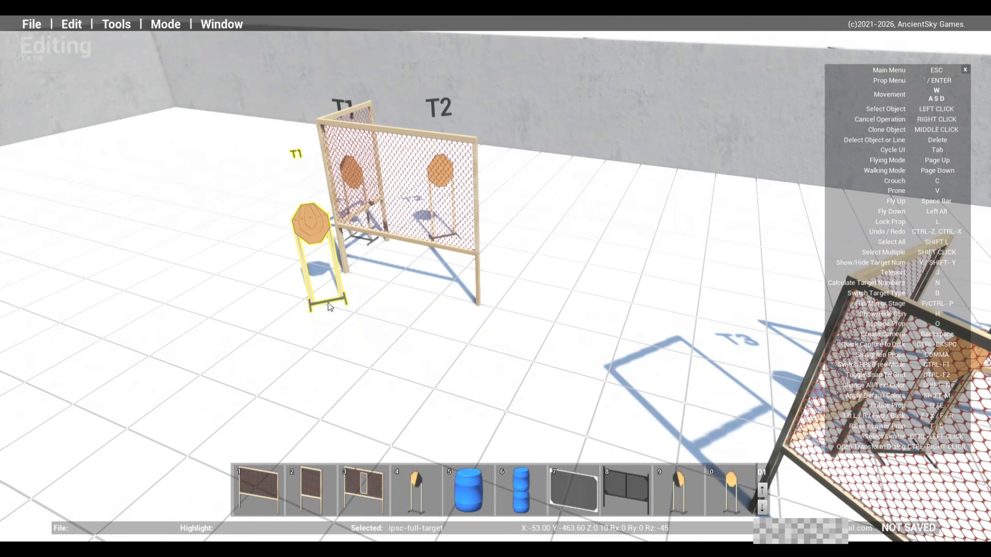
{"action": "left_click", "coordinate": [328, 297]}
Rotate the newly added outer target to -60 degrees and reposition it beside the array's side wall
{"action": "right_click_drag", "start_coordinate": [335, 301], "coordinate": [188, 344]}
{"action": "key", "text": "d"}
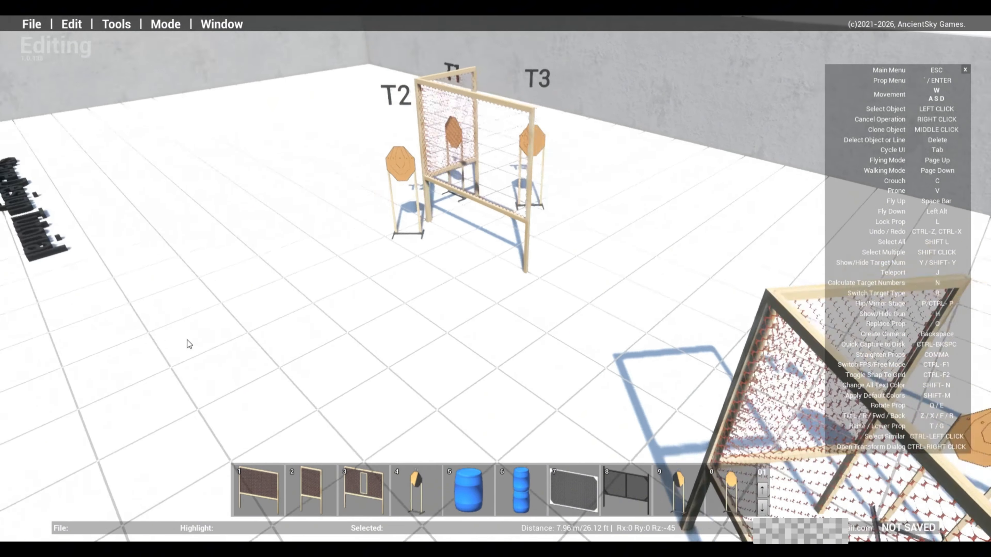
{"action": "left_click", "coordinate": [369, 173]}
{"action": "key", "text": "q"}
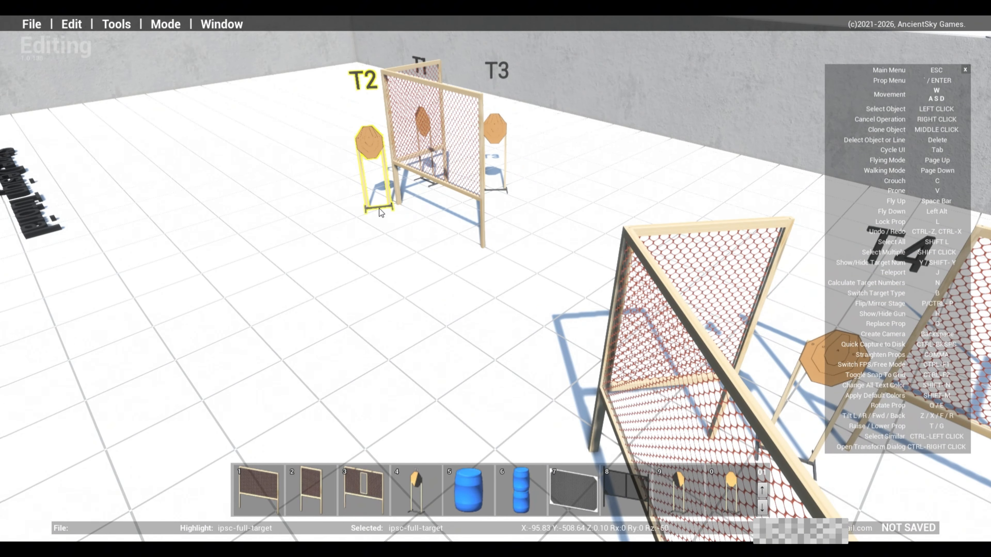
{"action": "left_click", "coordinate": [375, 213]}
{"action": "key", "text": "s"}
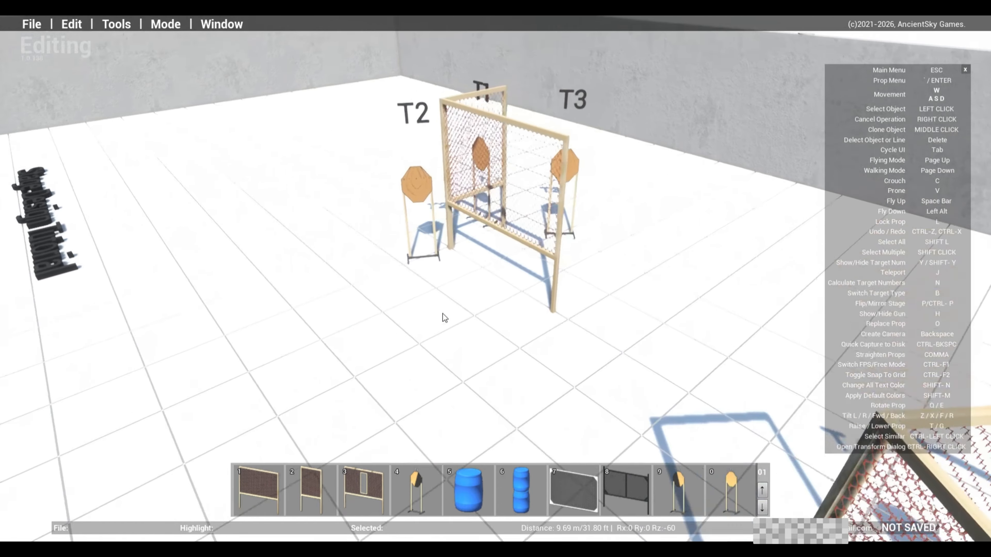
Clone the short brown wall and place it at the free front end of the T1–T3 array's wall, in front of T3
{"action": "right_click_drag", "start_coordinate": [343, 353], "coordinate": [467, 287]}
{"action": "key", "text": "d"}
{"action": "middle_click", "coordinate": [452, 164]}
{"action": "key", "text": "a"}
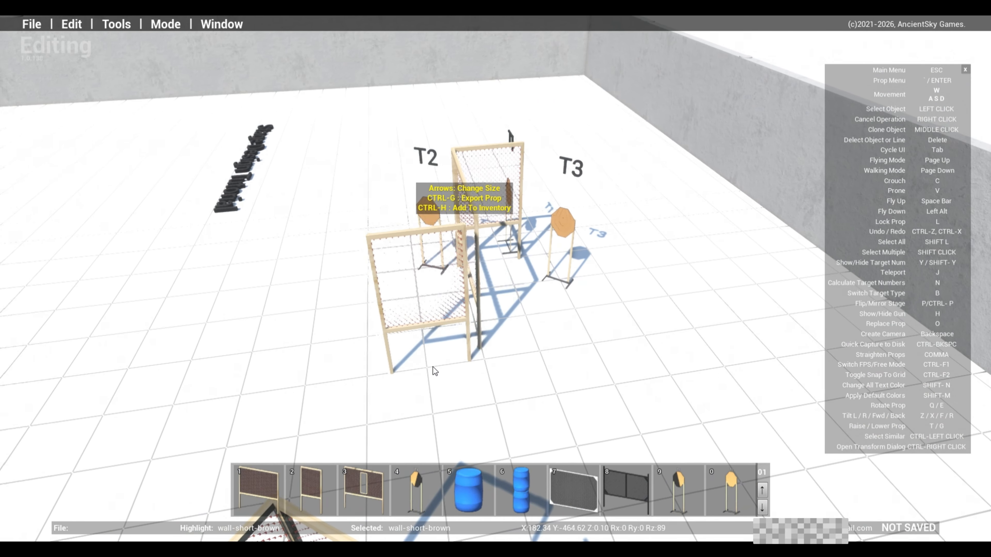
{"action": "left_click", "coordinate": [443, 352]}
Inspect the T1–T3 array around the added short wall and the gap to the neighboring array
{"action": "right_click_drag", "start_coordinate": [367, 325], "coordinate": [633, 234]}
{"action": "key", "text": "w"}
{"action": "key", "text": "d"}
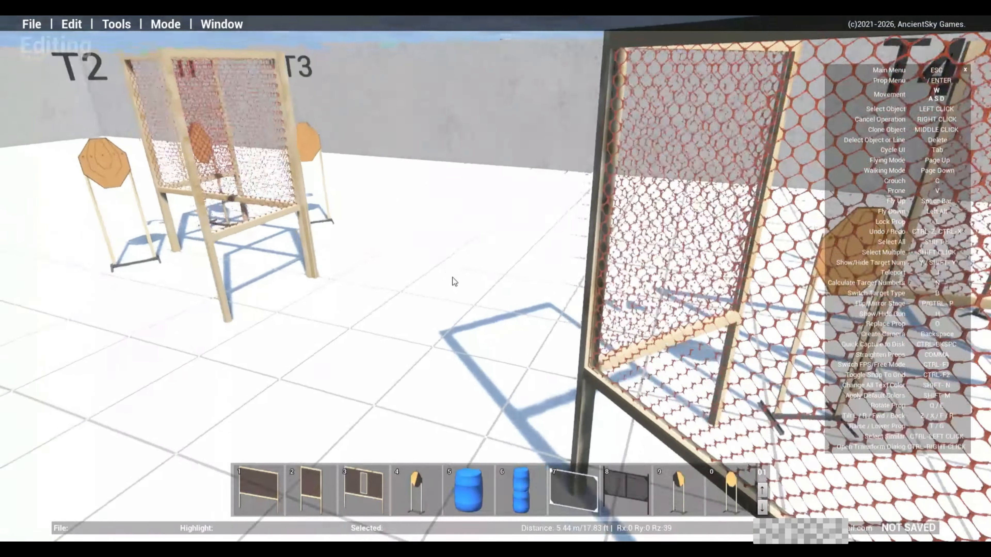
{"action": "right_click_drag", "start_coordinate": [452, 277], "coordinate": [390, 312]}
{"action": "key", "text": "a"}
{"action": "key", "text": "d"}
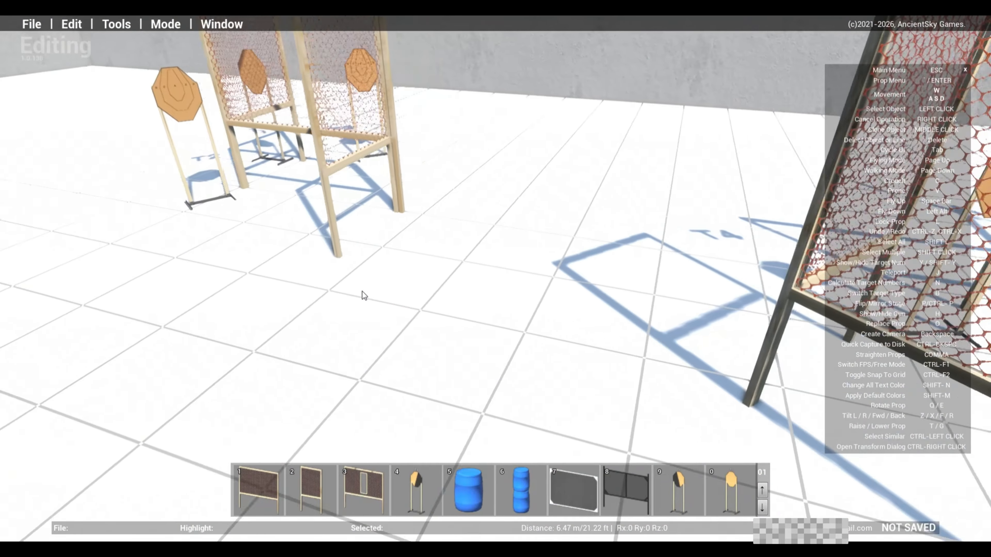
{"action": "key", "text": "a"}
{"action": "key", "text": "d"}
{"action": "right_click_drag", "start_coordinate": [339, 281], "coordinate": [284, 314]}
{"action": "key", "text": "w"}
{"action": "right_click_drag", "start_coordinate": [353, 309], "coordinate": [268, 339]}
{"action": "key", "text": "a"}
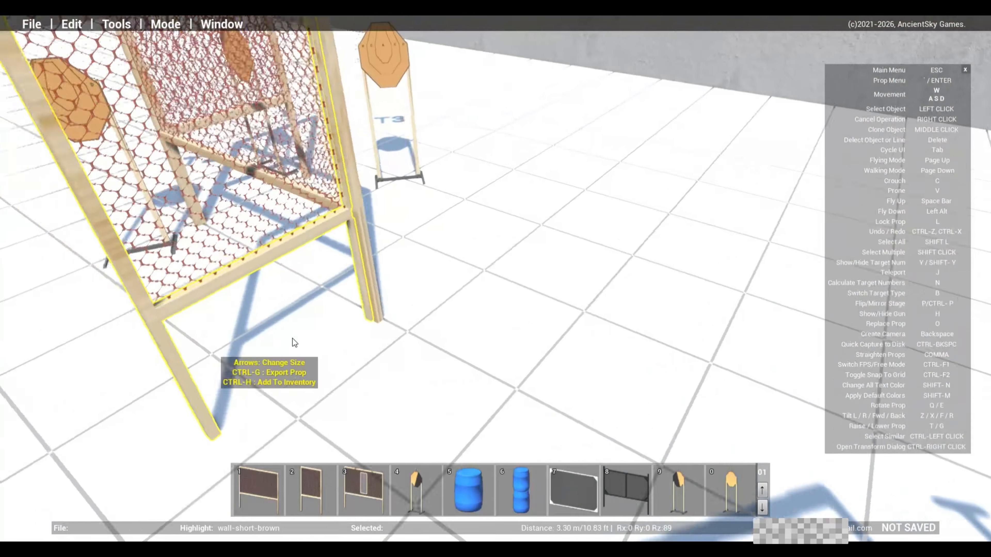
{"action": "key", "text": "d"}
{"action": "right_click_drag", "start_coordinate": [323, 281], "coordinate": [595, 248]}
Reposition target T2 slightly away from the side wall of its array
{"action": "key", "text": "a"}
{"action": "key", "text": "s"}
{"action": "key", "text": "a"}
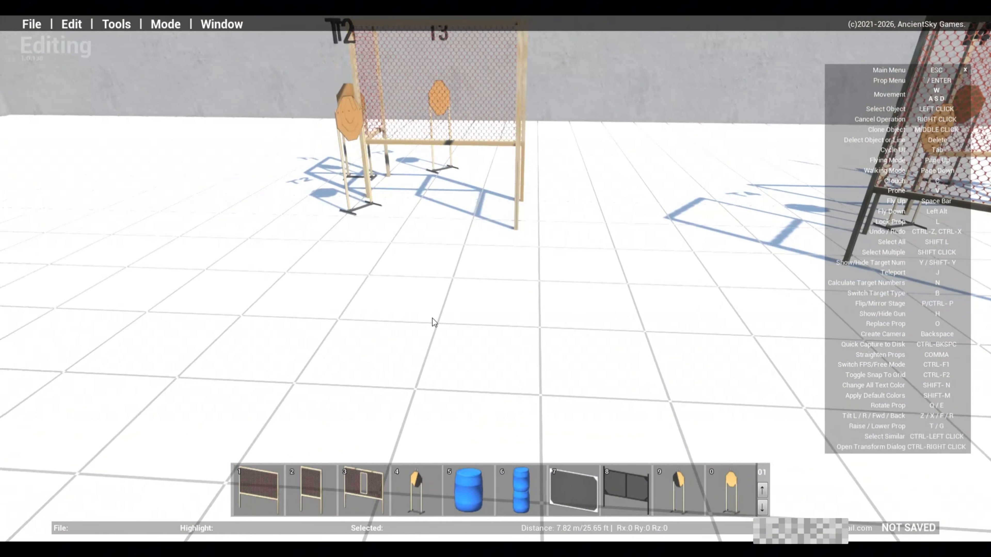
{"action": "key", "text": "d"}
{"action": "left_click", "coordinate": [321, 209]}
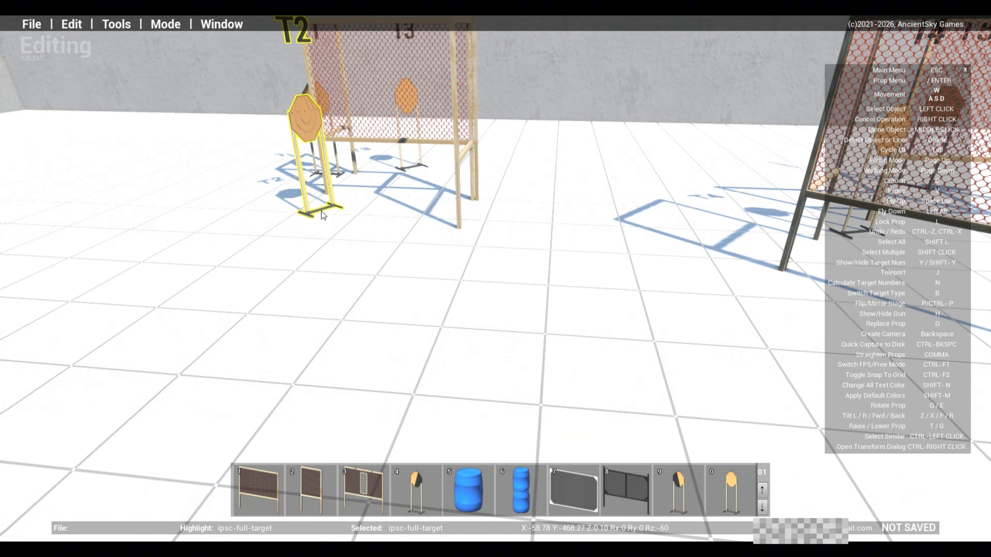
{"action": "left_click", "coordinate": [315, 215]}
Clone the medium brown wall angled at 39 degrees and place the copy in front of target T2
{"action": "key", "text": "w"}
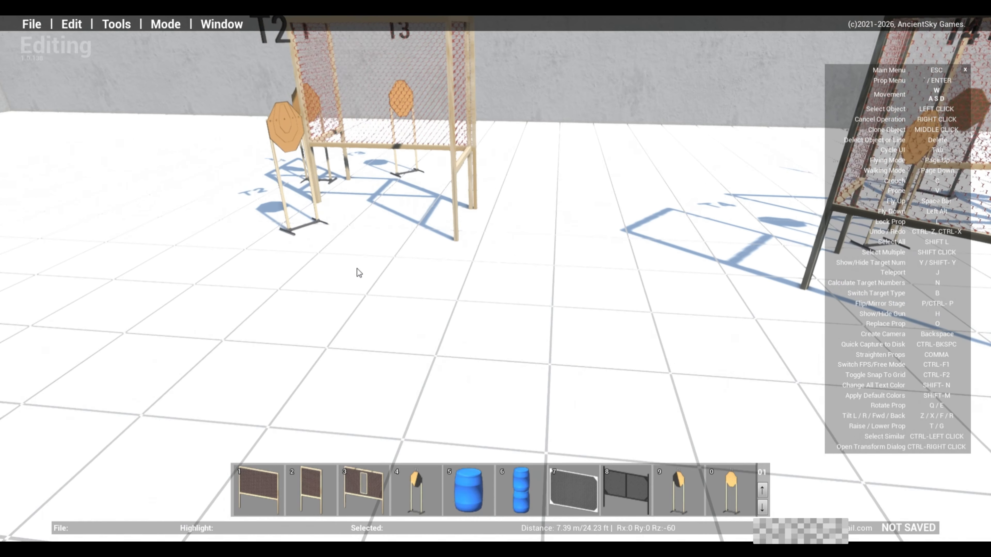
{"action": "key", "text": "a"}
{"action": "key", "text": "space"}
{"action": "right_click_drag", "start_coordinate": [356, 269], "coordinate": [549, 338]}
{"action": "key", "text": "s"}
{"action": "key", "text": "d"}
{"action": "middle_click", "coordinate": [653, 174]}
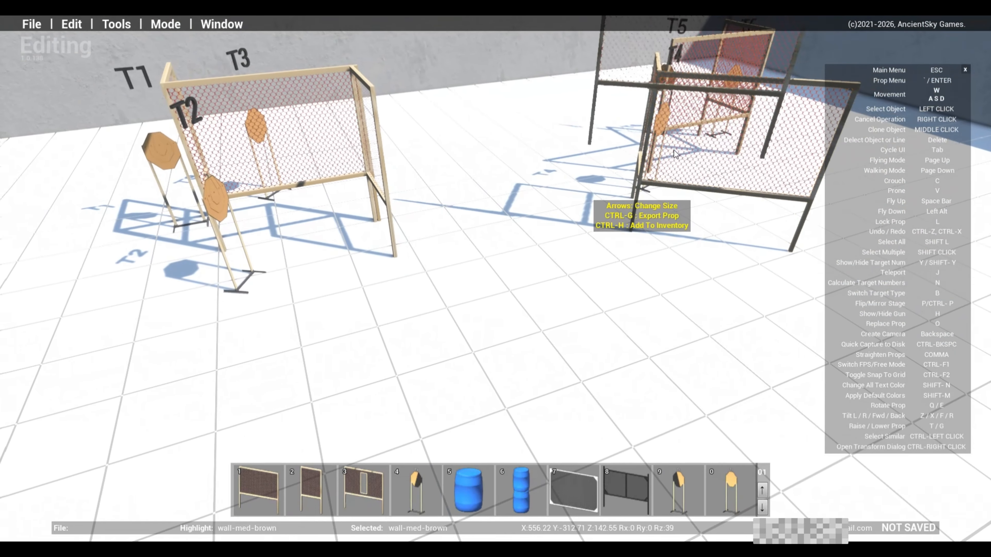
{"action": "left_click", "coordinate": [305, 351]}
Move the cloned angled wall closer to the T1–T3 array so it screens target T2
{"action": "key", "text": "w"}
{"action": "right_click_drag", "start_coordinate": [506, 332], "coordinate": [292, 273]}
{"action": "key", "text": "d"}
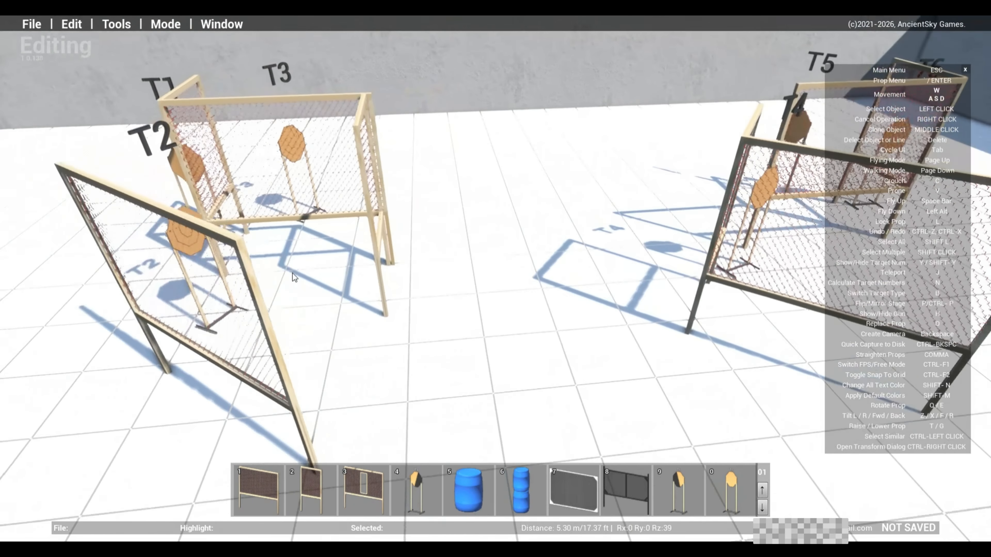
{"action": "key", "text": "s"}
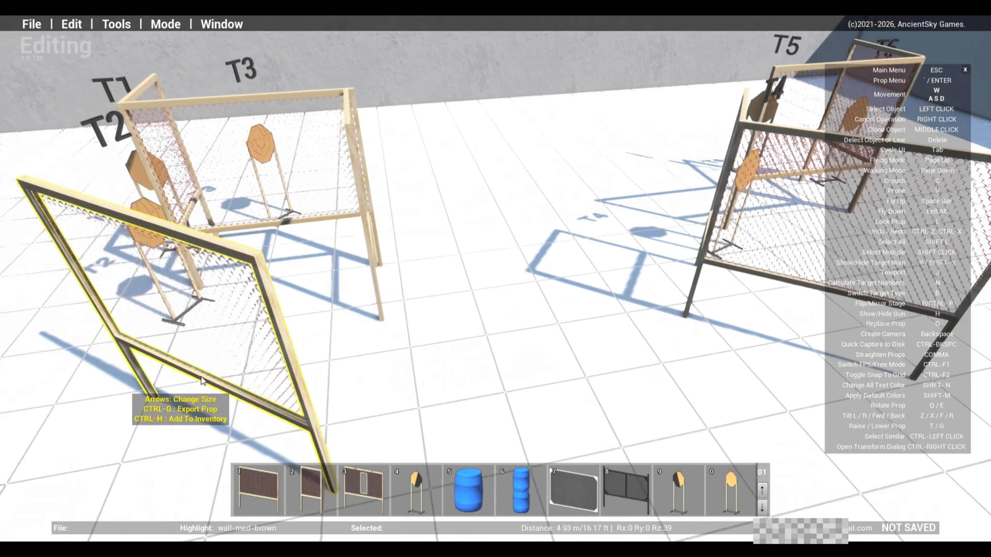
{"action": "left_click", "coordinate": [263, 269]}
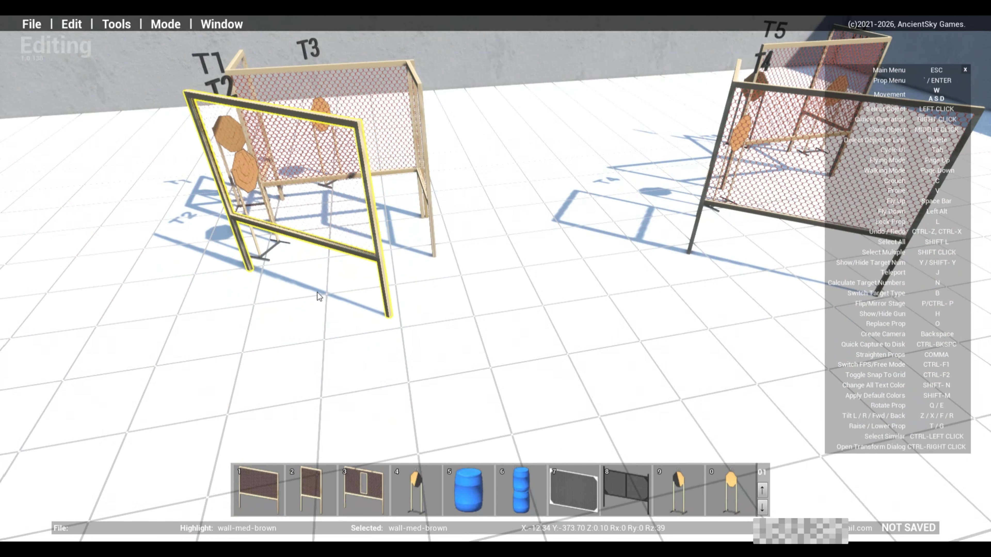
{"action": "left_click", "coordinate": [315, 293]}
Check the visibility of targets T1, T2 and T3 past the angled wall from near ground level
{"action": "key", "text": "s"}
{"action": "right_click_drag", "start_coordinate": [316, 337], "coordinate": [336, 279]}
{"action": "key", "text": "alt"}
{"action": "key", "text": "a"}
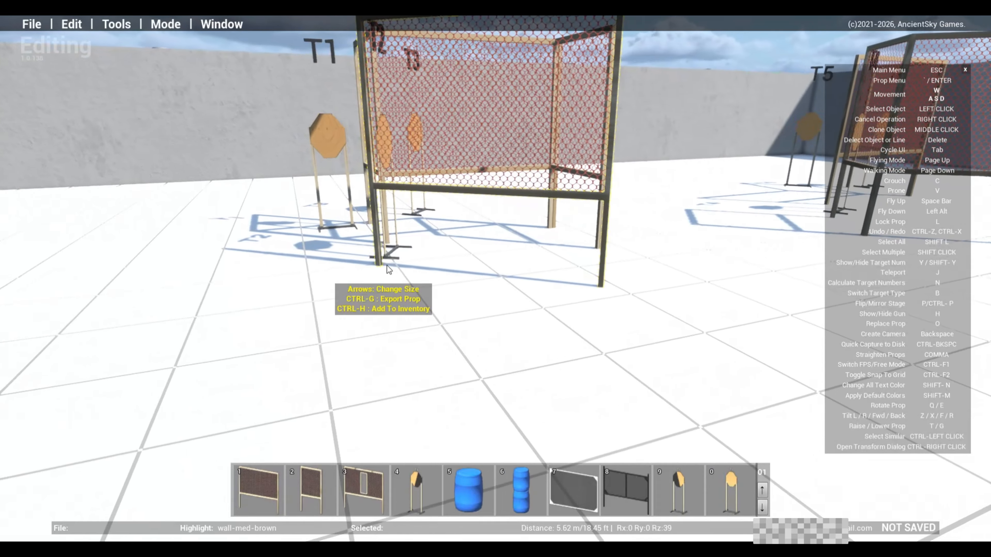
{"action": "key", "text": "d"}
{"action": "right_click_drag", "start_coordinate": [396, 261], "coordinate": [357, 261]}
{"action": "key", "text": "space"}
{"action": "key", "text": "s"}
{"action": "key", "text": "s"}
{"action": "key", "text": "d"}
Select targets T4, T5 and T6 with their walls and move the whole group closer to the T1–T3 array
{"action": "key", "text": "w"}
{"action": "key", "text": "a"}
{"action": "key", "text": "space"}
{"action": "key", "text": "w"}
{"action": "key", "text": "d"}
{"action": "key", "text": "s"}
{"action": "left_click_drag", "start_coordinate": [391, 113], "coordinate": [741, 423]}
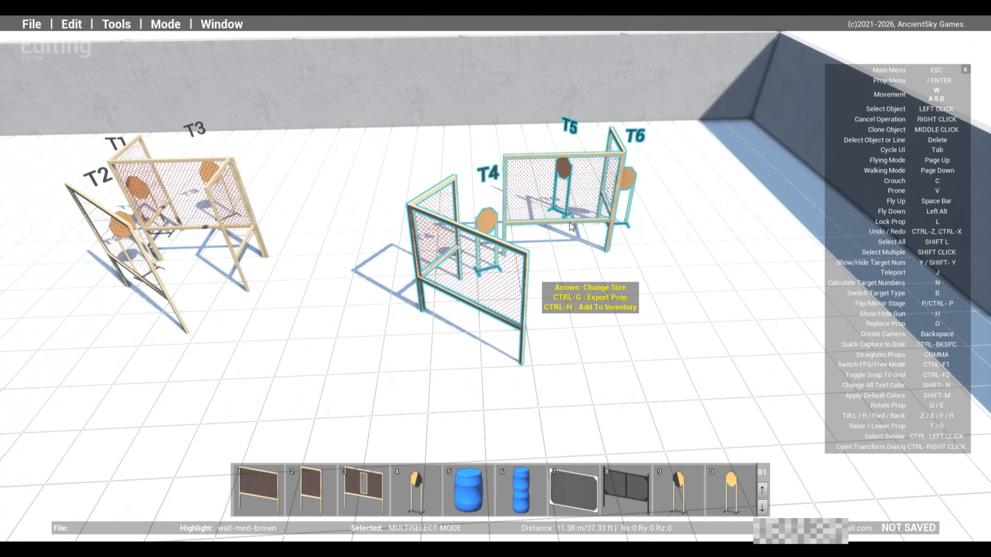
{"action": "mouse_move", "coordinate": [510, 245]}
{"action": "left_mouse_down"}
{"action": "mouse_move", "coordinate": [493, 233]}
{"action": "mouse_move", "coordinate": [508, 220]}
{"action": "mouse_move", "coordinate": [507, 231]}
{"action": "left_mouse_up"}
{"action": "key", "text": "a"}
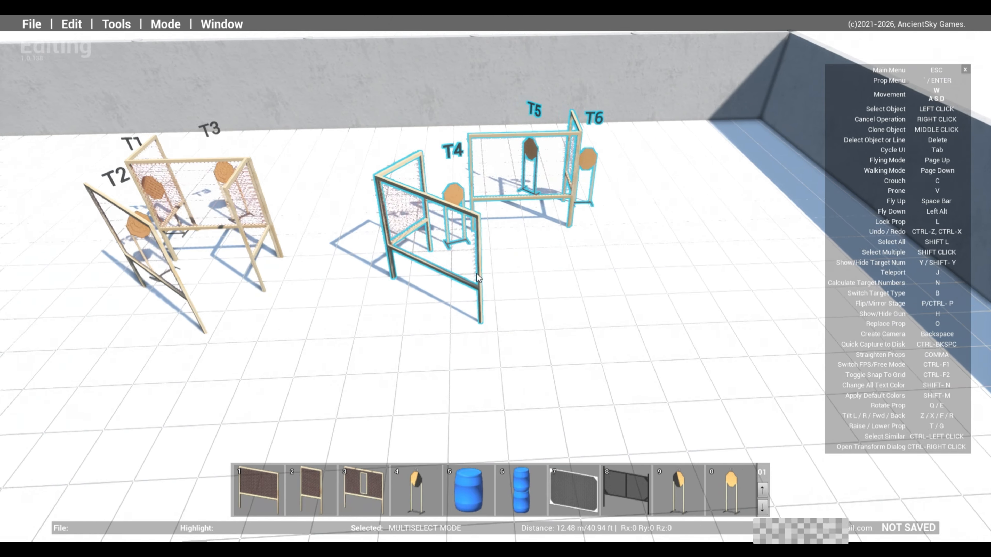
Reposition target T5 behind its wall, closer to the side wall next to T6
{"action": "key", "text": "w"}
{"action": "right_click_drag", "start_coordinate": [476, 273], "coordinate": [661, 196]}
{"action": "key", "text": "w"}
{"action": "key", "text": "a"}
{"action": "key", "text": "a"}
{"action": "key", "text": "s"}
{"action": "key", "text": "w"}
{"action": "key", "text": "a"}
{"action": "left_click_drag", "start_coordinate": [572, 225], "coordinate": [570, 227]}
{"action": "left_click", "coordinate": [492, 253]}
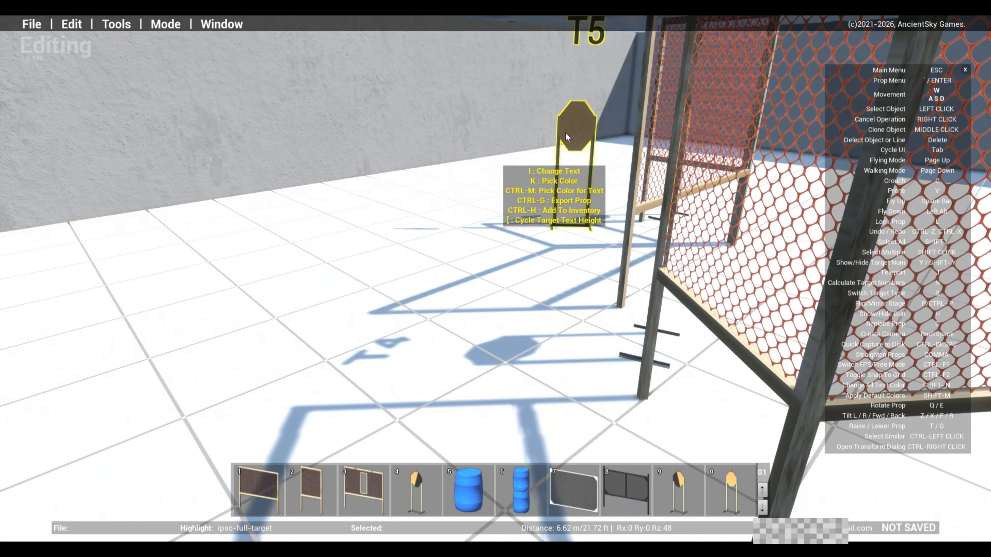
{"action": "left_click_drag", "start_coordinate": [571, 145], "coordinate": [588, 215]}
{"action": "left_click", "coordinate": [591, 215]}
Check how the walls screen targets T1, T2 and T3 from ground level, from the front and from above
{"action": "key", "text": "s"}
{"action": "right_click_drag", "start_coordinate": [592, 215], "coordinate": [375, 291]}
{"action": "key", "text": "a"}
{"action": "key", "text": "w"}
{"action": "key", "text": "s"}
{"action": "key", "text": "a"}
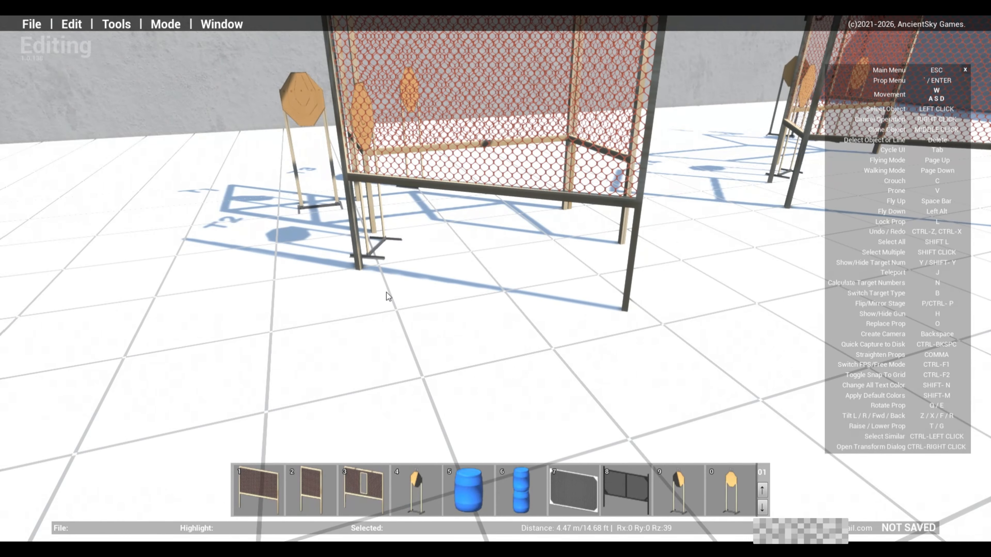
{"action": "key", "text": "s"}
{"action": "right_click_drag", "start_coordinate": [387, 292], "coordinate": [579, 364]}
{"action": "key", "text": "space"}
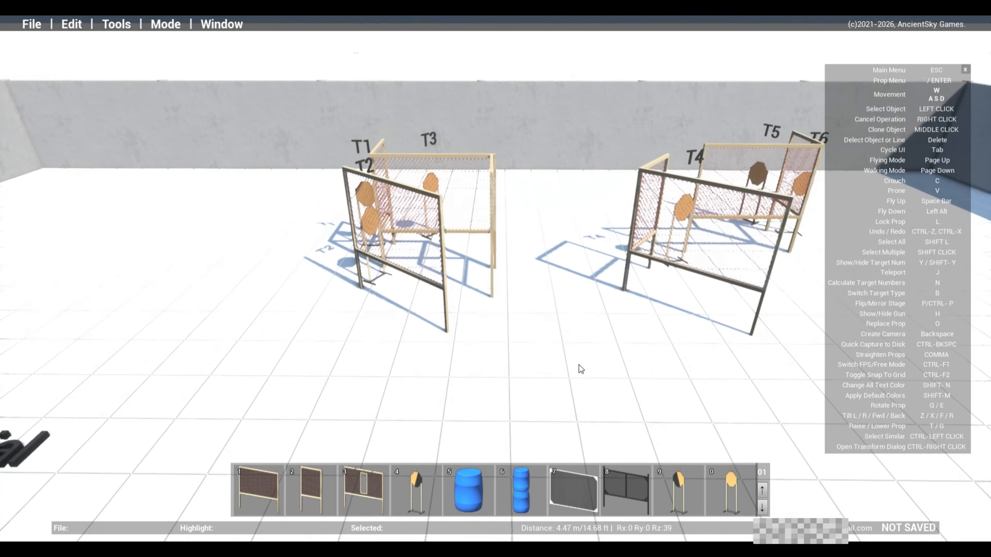
{"action": "key", "text": "w"}
{"action": "key", "text": "a"}
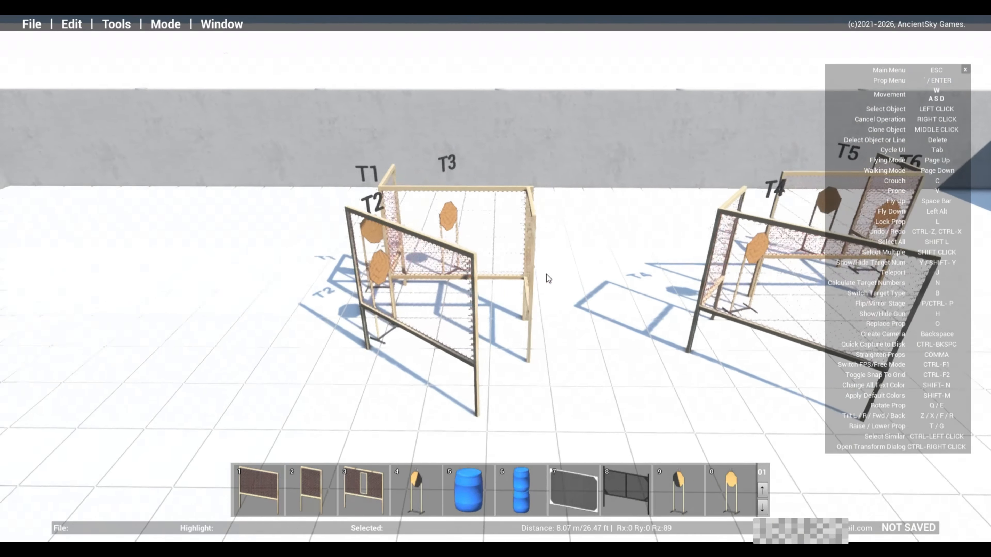
{"action": "key", "text": "a"}
{"action": "right_click_drag", "start_coordinate": [547, 274], "coordinate": [714, 256]}
{"action": "key", "text": "w"}
{"action": "key", "text": "s"}
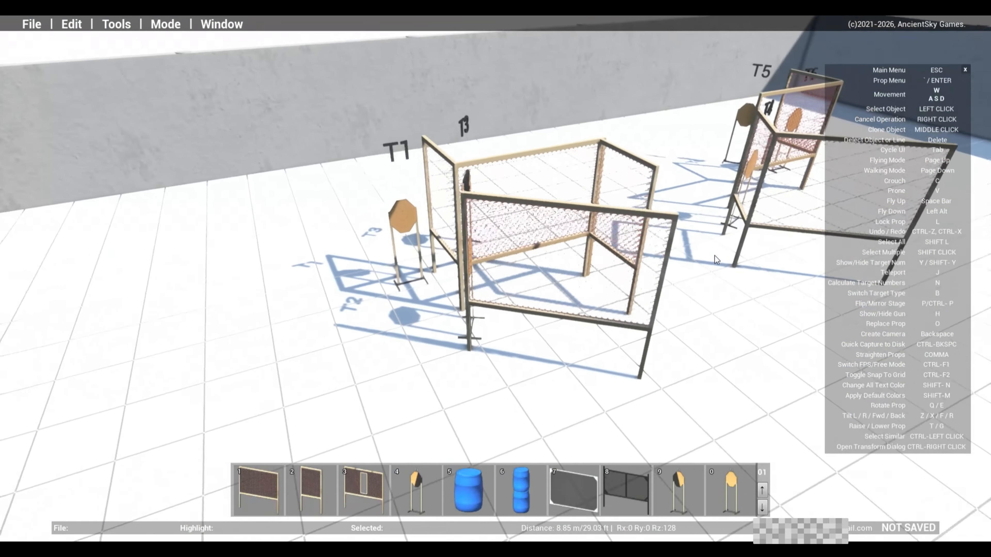
{"action": "key", "text": "w"}
{"action": "key", "text": "d"}
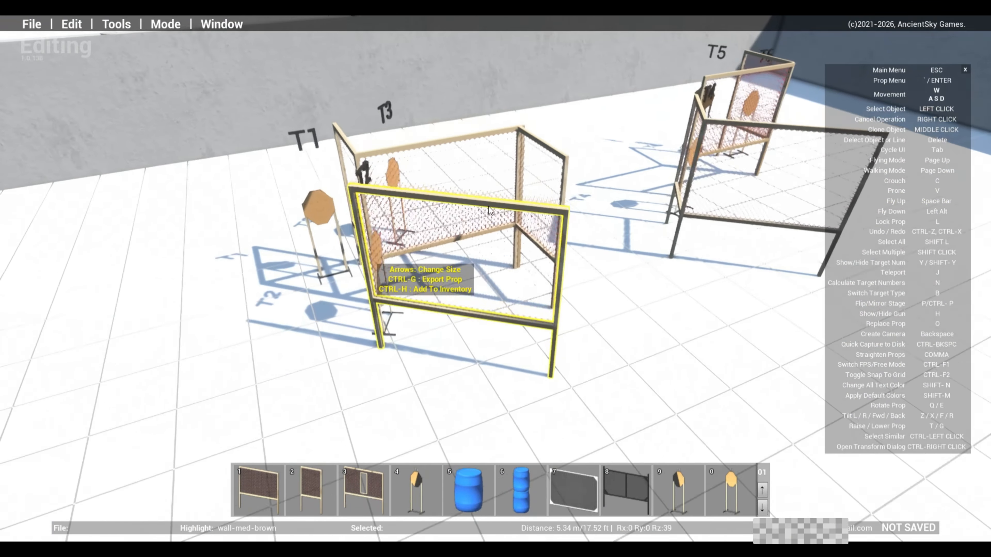
{"action": "key", "text": "s"}
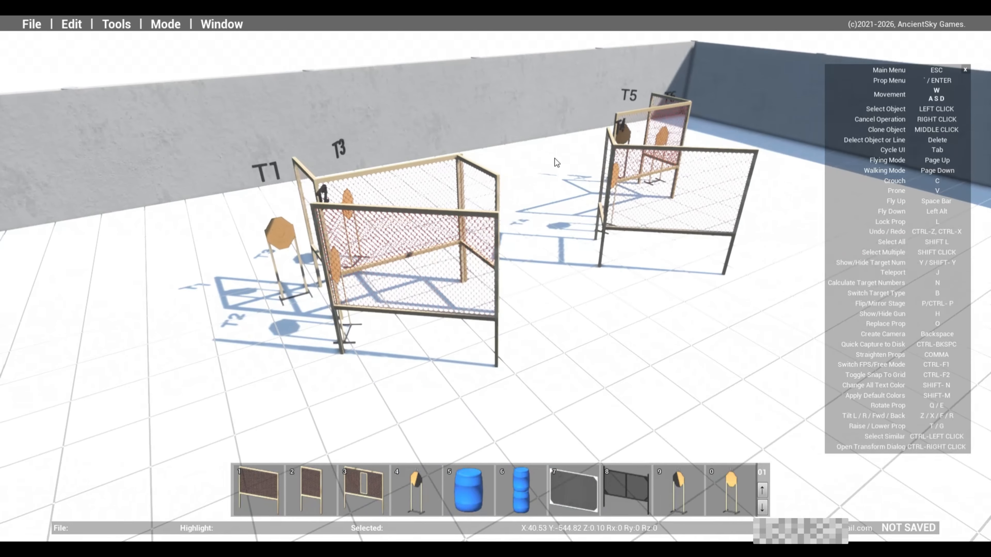
Survey the complete layout of both target arrays from an elevated view of the bay
{"action": "key", "text": "s"}
{"action": "key", "text": "d"}
{"action": "key", "text": "w"}
{"action": "right_click_drag", "start_coordinate": [501, 145], "coordinate": [557, 367]}
{"action": "key", "text": "d"}
{"action": "key", "text": "w"}
{"action": "key", "text": "s"}
{"action": "key", "text": "d"}
{"action": "key", "text": "s"}
{"action": "key", "text": "d"}
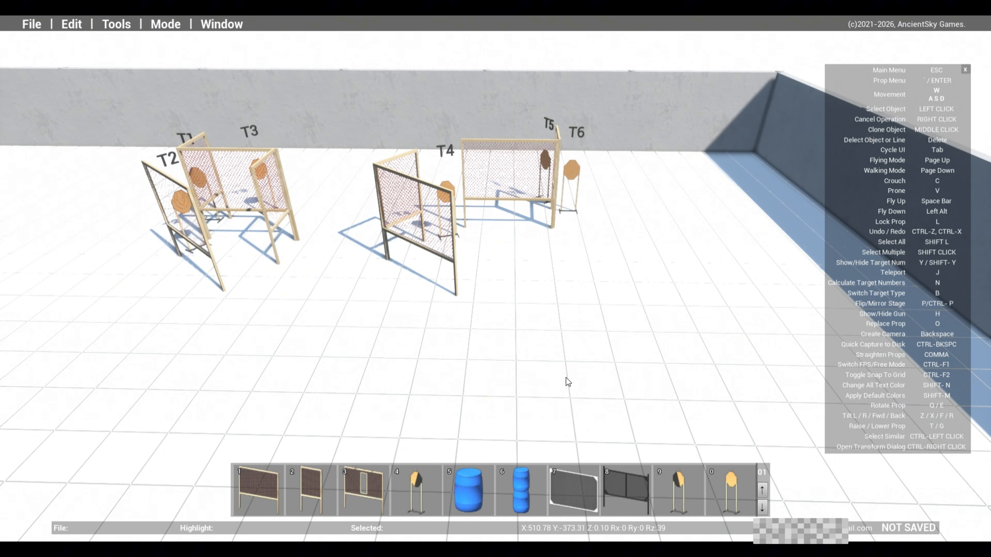
Switch to Measure mode and measure the distances from targets T6 and T4 to the front shooting area
{"action": "left_click", "coordinate": [179, 29]}
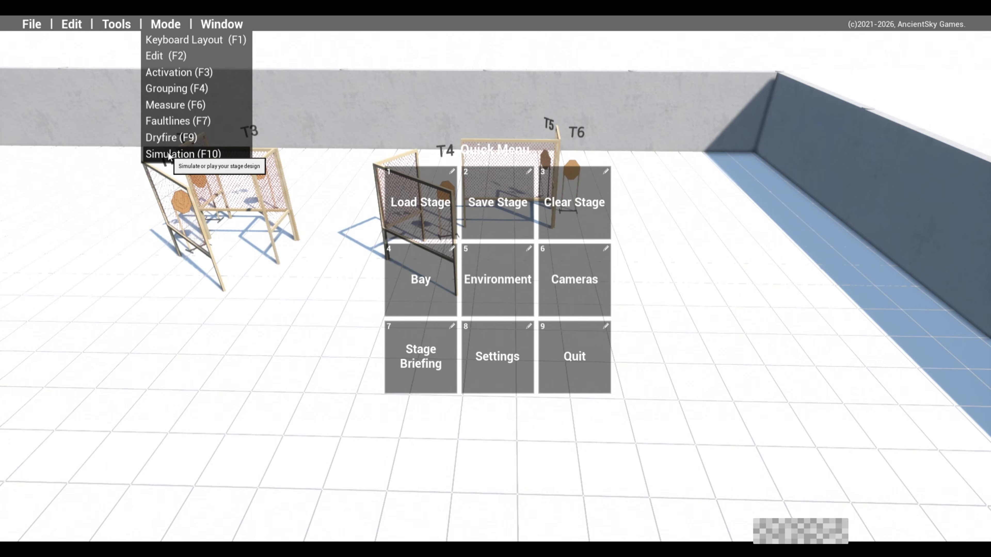
{"action": "left_click", "coordinate": [172, 106]}
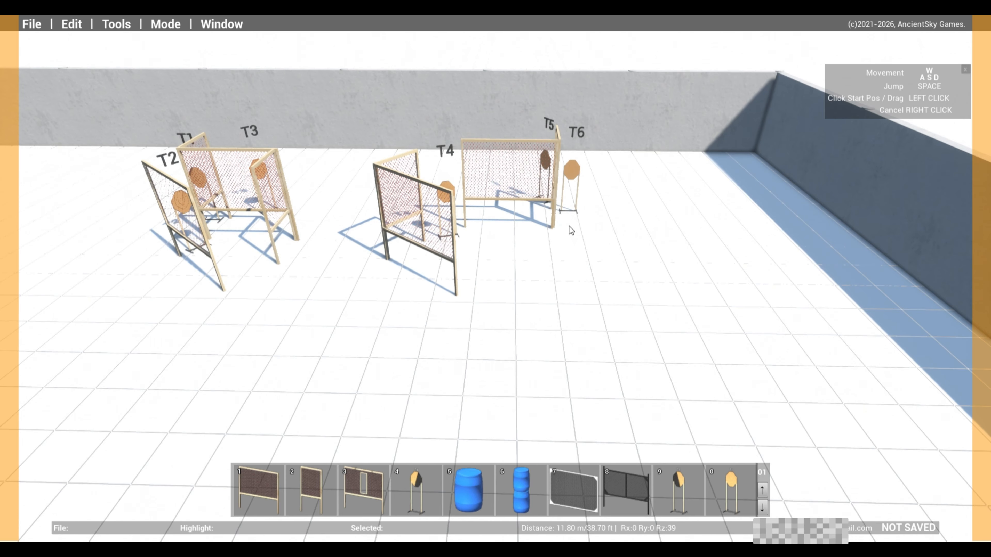
{"action": "left_click_drag", "start_coordinate": [564, 216], "coordinate": [434, 413]}
{"action": "key", "text": "w"}
{"action": "key", "text": "d"}
{"action": "left_click_drag", "start_coordinate": [365, 249], "coordinate": [371, 391]}
{"action": "key", "text": "s"}
Measure the distances from targets T3 and T2 to their shooting positions in front of the arrays
{"action": "right_click_drag", "start_coordinate": [386, 331], "coordinate": [243, 273]}
{"action": "key", "text": "w"}
{"action": "key", "text": "d"}
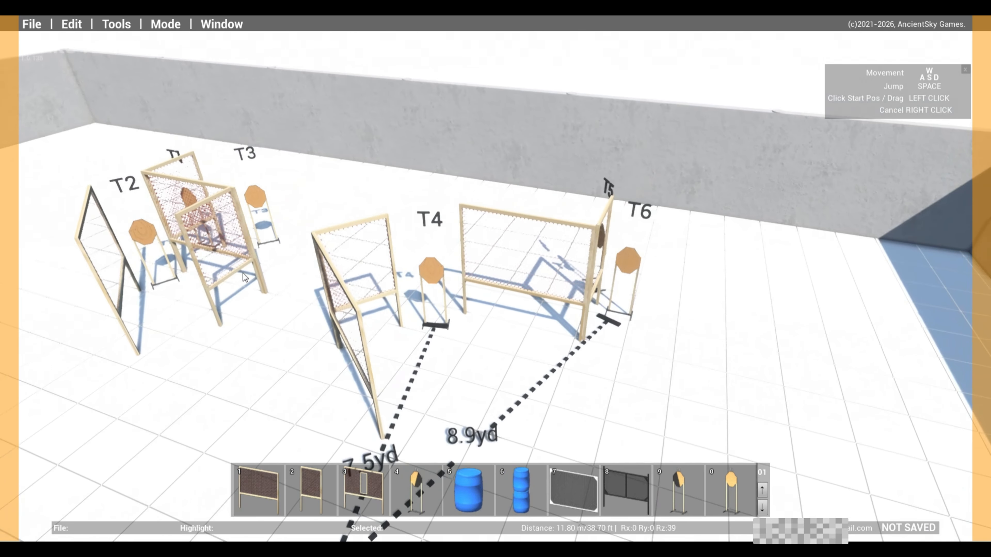
{"action": "key", "text": "s"}
{"action": "left_click_drag", "start_coordinate": [263, 249], "coordinate": [325, 408]}
{"action": "key", "text": "w"}
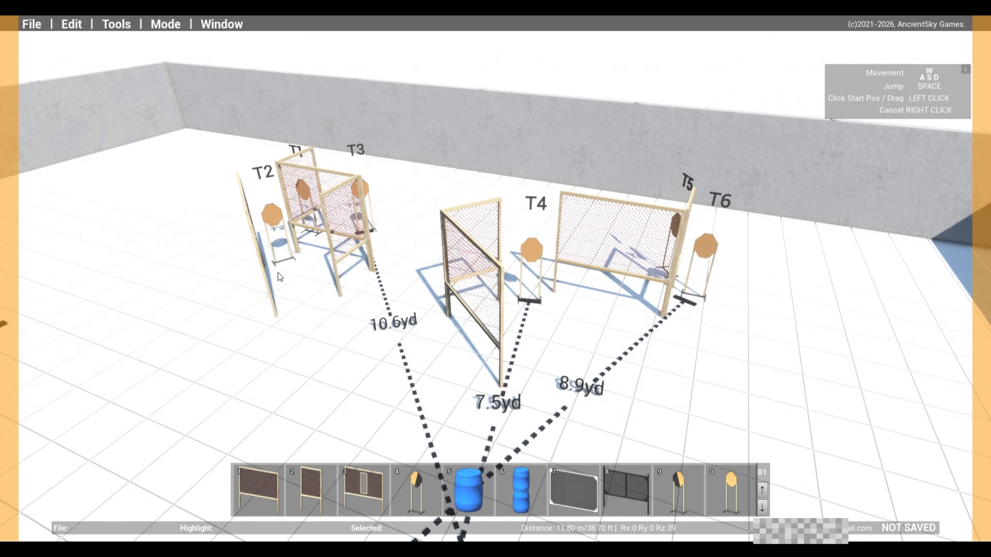
{"action": "key", "text": "d"}
{"action": "left_click_drag", "start_coordinate": [278, 262], "coordinate": [425, 367]}
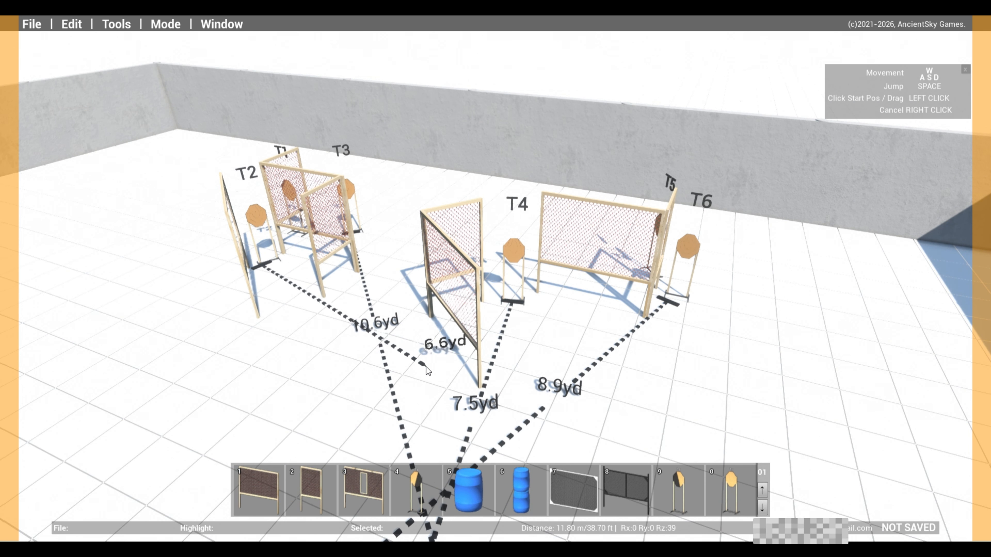
Measure the distance from target T1 to the shooting position in front of its array
{"action": "key", "text": "a"}
{"action": "key", "text": "s"}
{"action": "key", "text": "w"}
{"action": "key", "text": "a"}
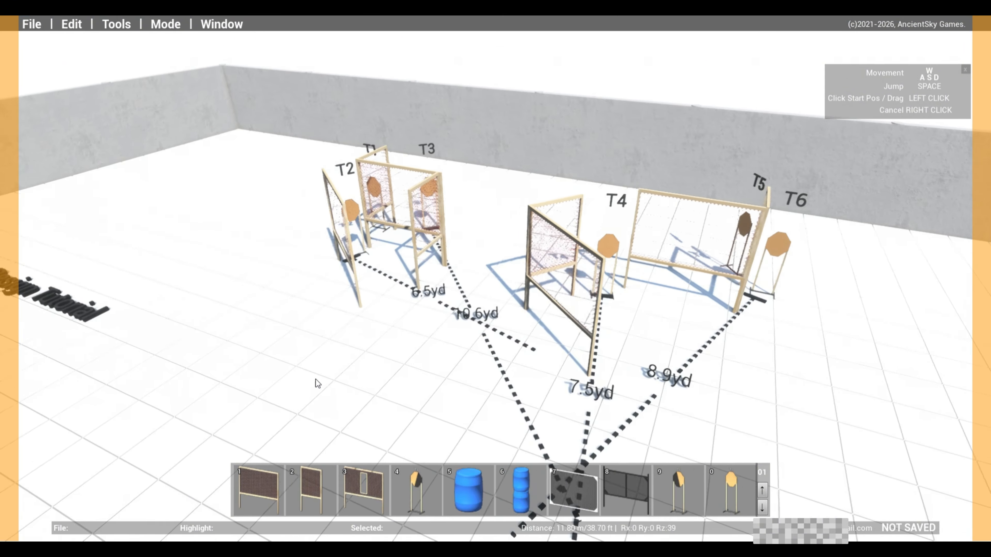
{"action": "right_click_drag", "start_coordinate": [316, 379], "coordinate": [466, 325]}
{"action": "key", "text": "a"}
{"action": "left_click_drag", "start_coordinate": [429, 235], "coordinate": [431, 272]}
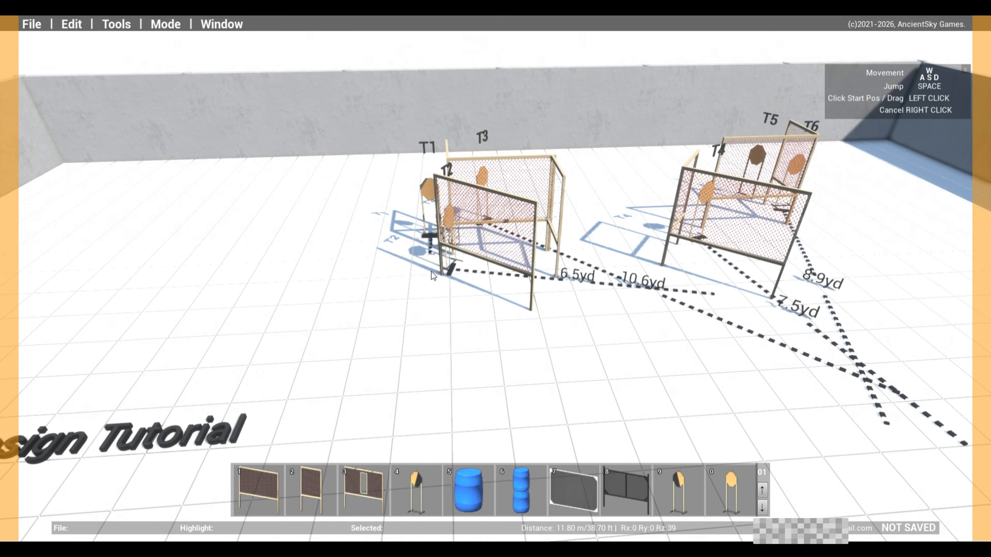
{"action": "left_click_drag", "start_coordinate": [442, 435], "coordinate": [442, 435]}
Measure the distance from target T5 to a shooting position between the two arrays
{"action": "right_click_drag", "start_coordinate": [450, 428], "coordinate": [736, 395]}
{"action": "key", "text": "a"}
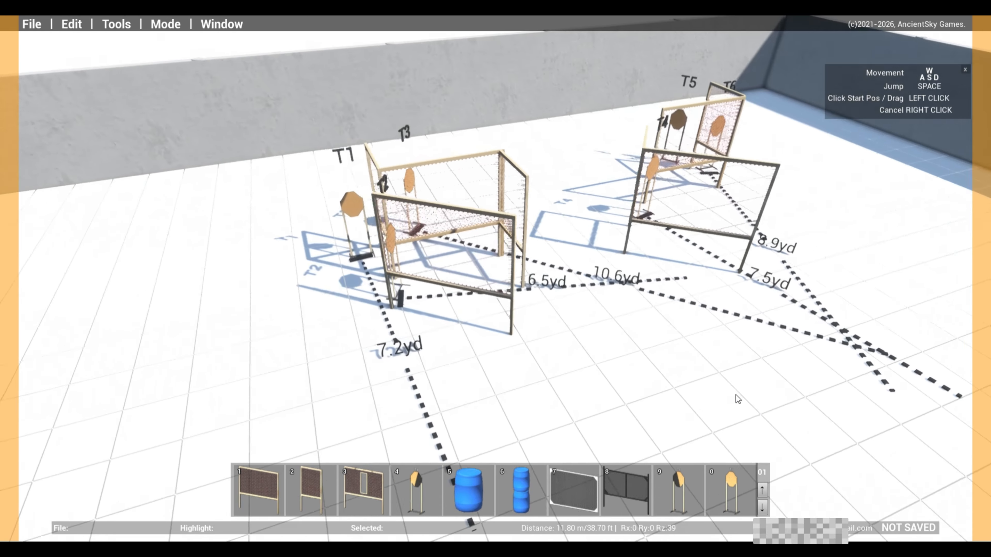
{"action": "key", "text": "w"}
{"action": "left_click_drag", "start_coordinate": [750, 214], "coordinate": [623, 390]}
{"action": "key", "text": "s"}
{"action": "key", "text": "s"}
{"action": "key", "text": "d"}
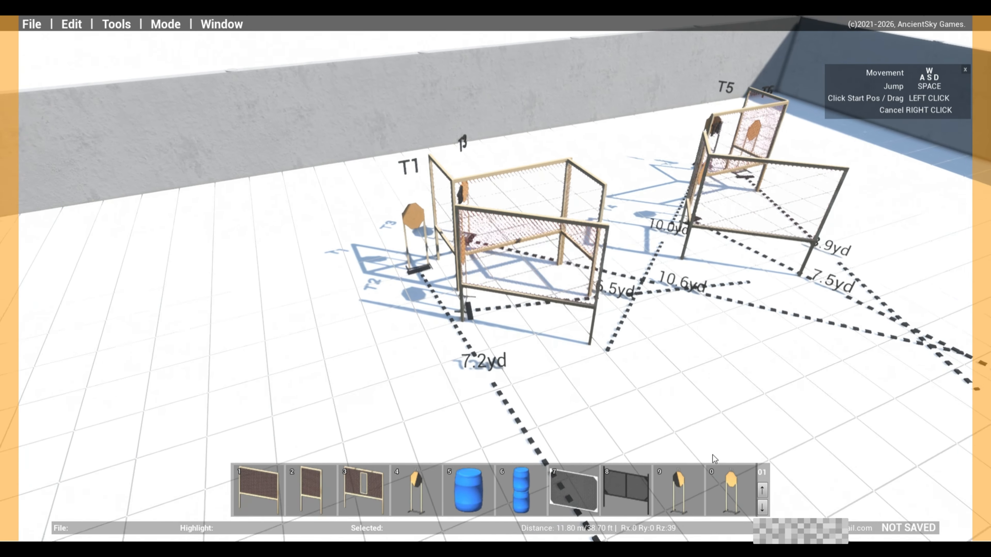
Examine the measured distances between the targets and their shooting positions across both arrays
{"action": "right_click_drag", "start_coordinate": [712, 455], "coordinate": [498, 447]}
{"action": "key", "text": "d"}
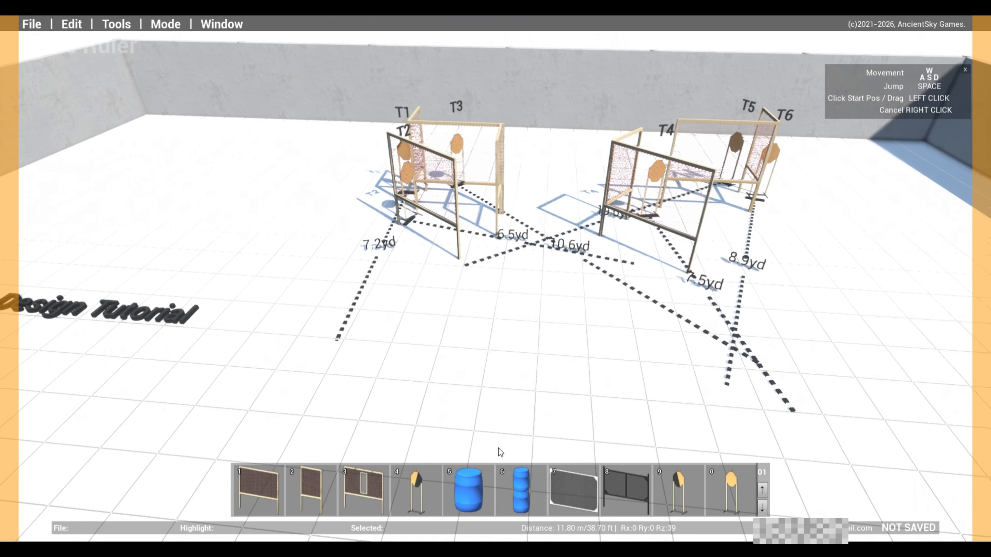
{"action": "key", "text": "w"}
{"action": "key", "text": "w"}
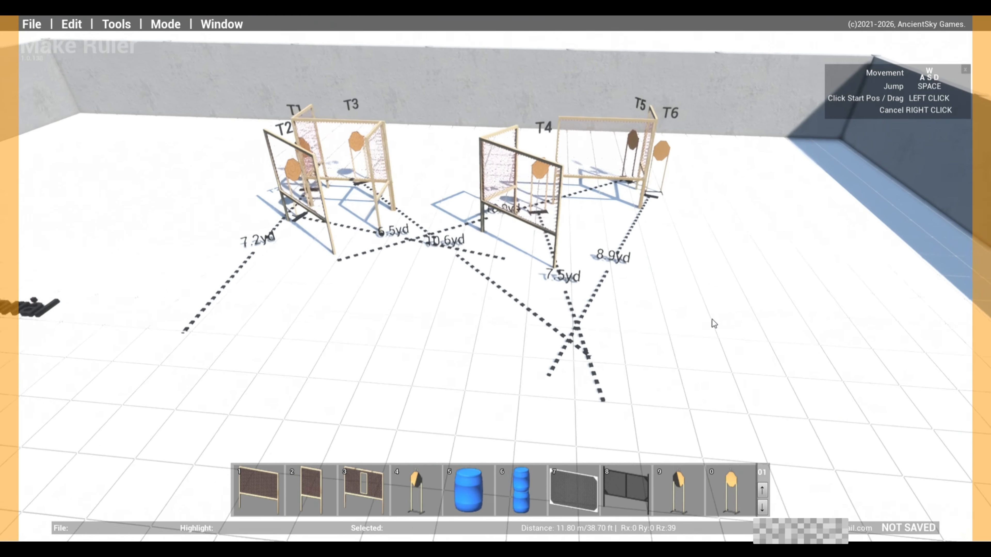
{"action": "key", "text": "s"}
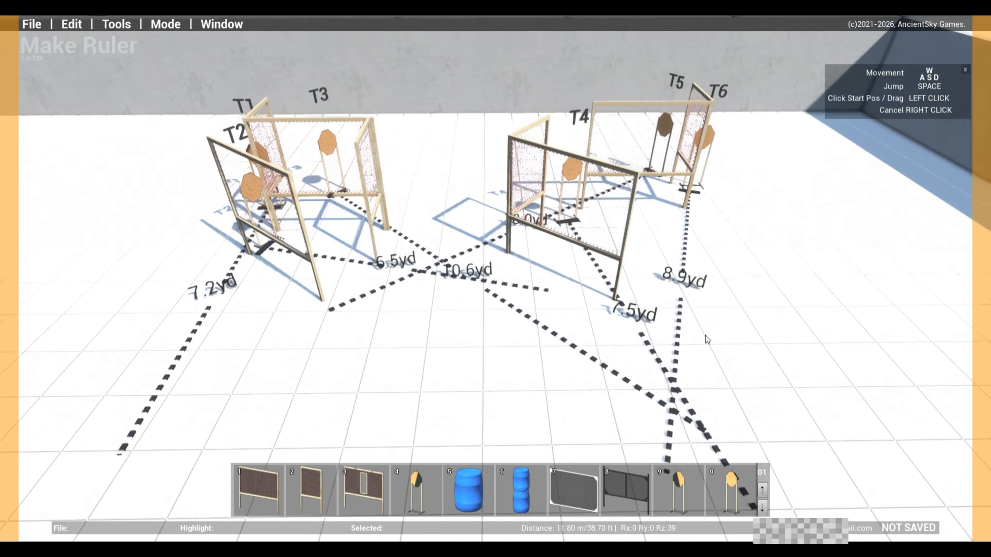
{"action": "key", "text": "a"}
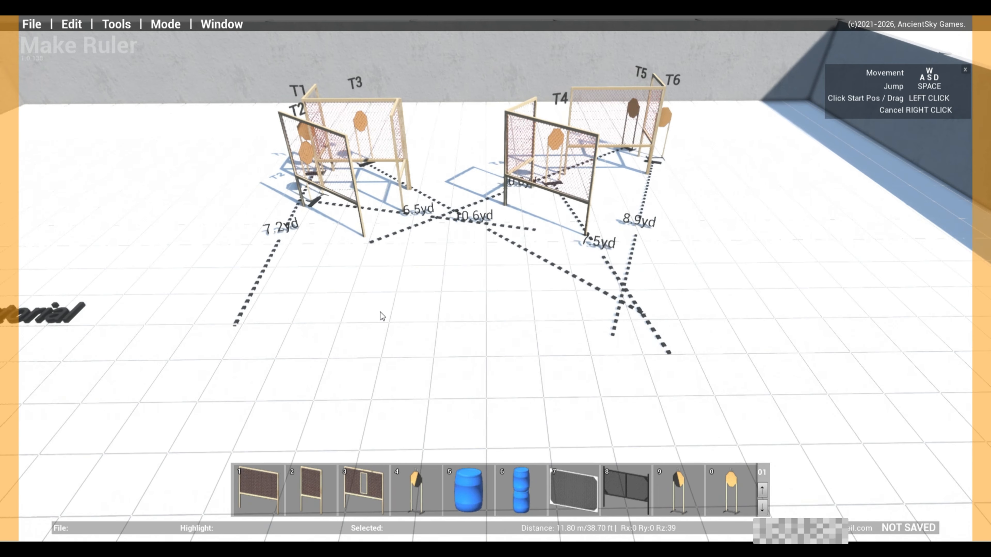
{"action": "key", "text": "w"}
{"action": "key", "text": "s"}
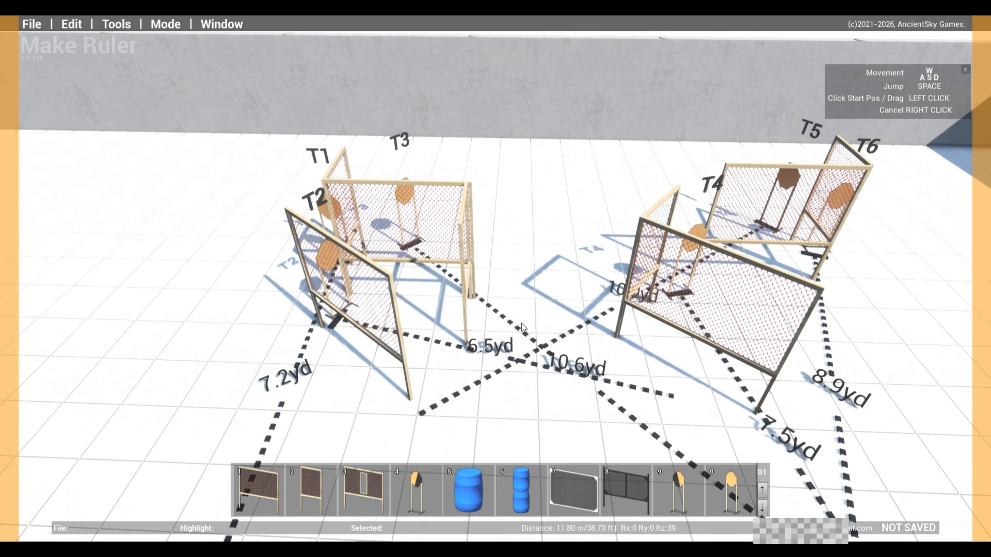
{"action": "key", "text": "w"}
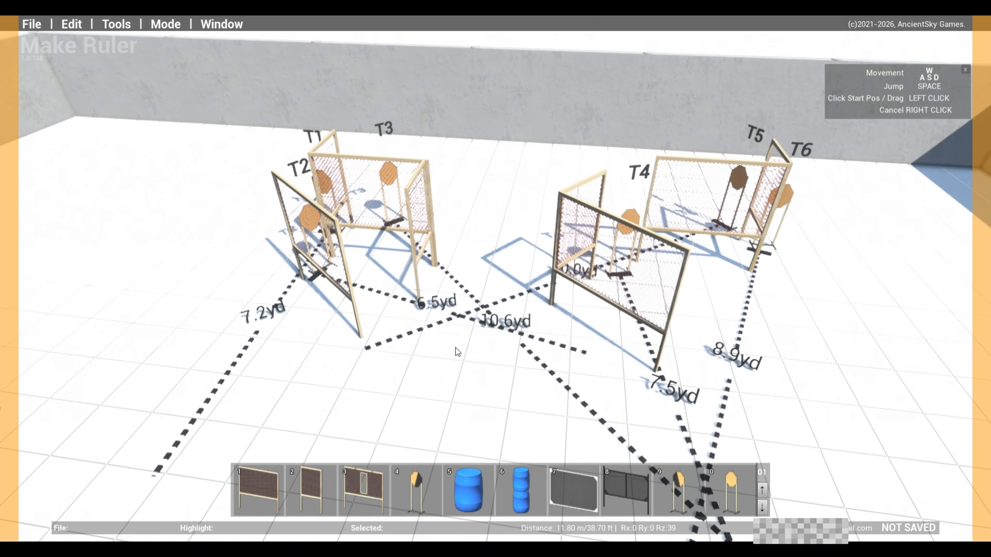
{"action": "key", "text": "s"}
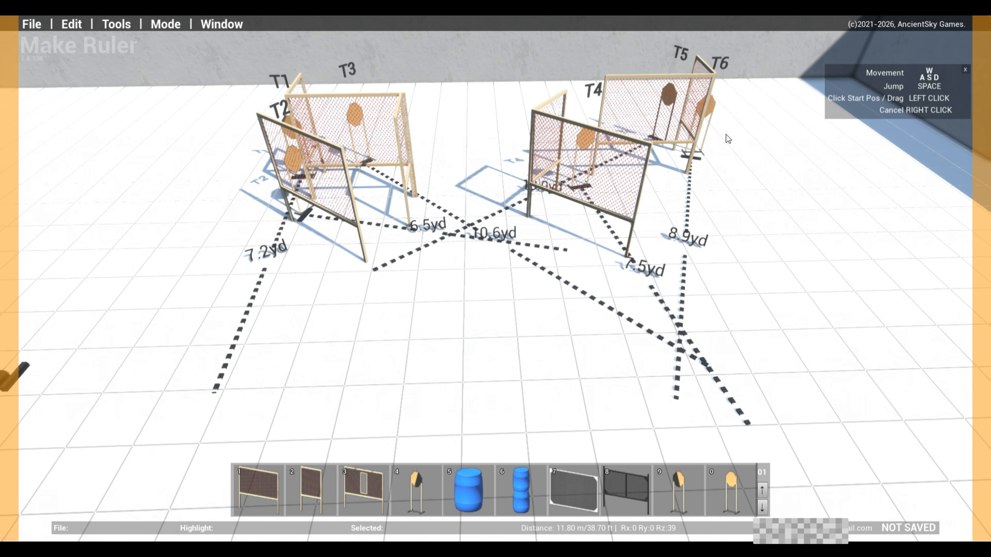
Switch to Draw Faultlines mode and draw the short side edge near T2's array and the long rear edge of the shooting area
{"action": "left_click", "coordinate": [164, 25]}
{"action": "left_click", "coordinate": [174, 121]}
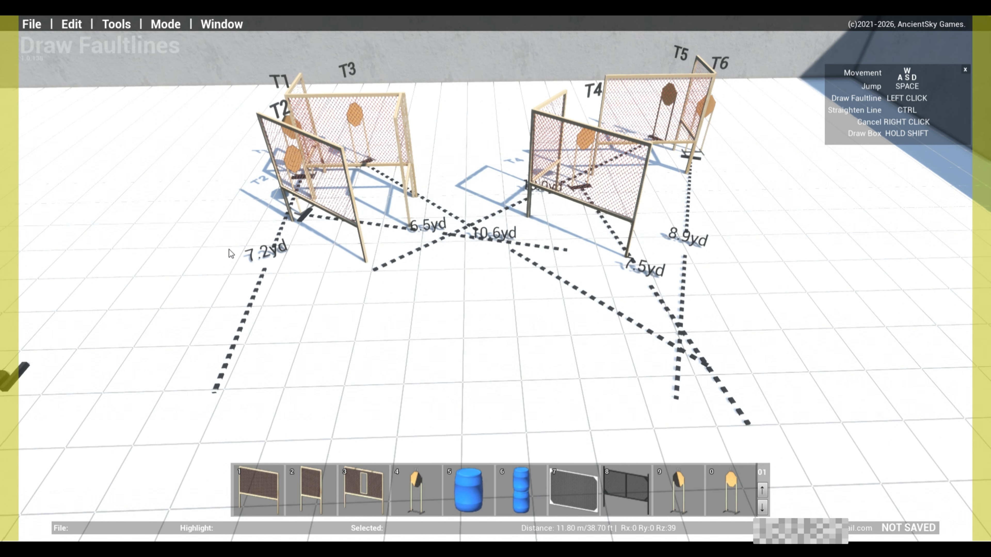
{"action": "key", "text": "a"}
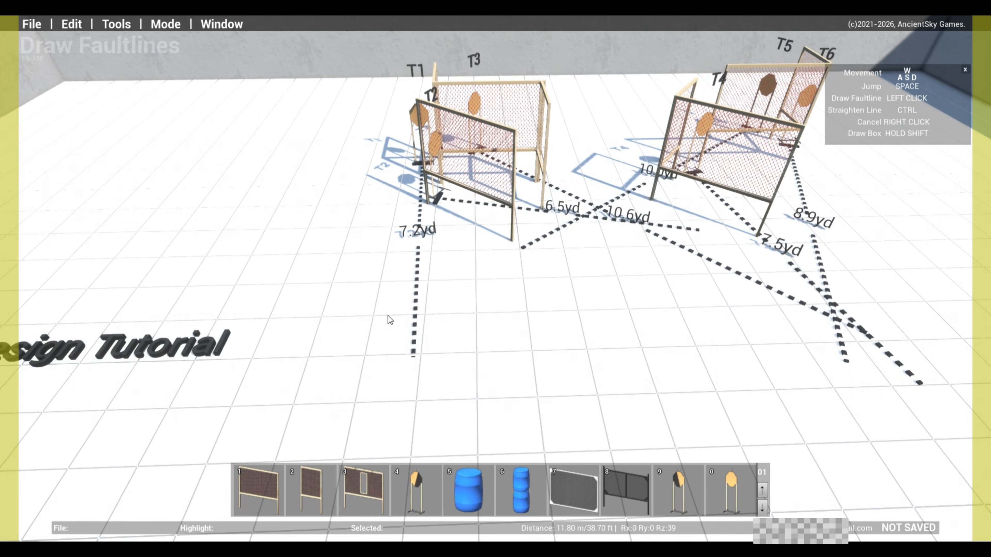
{"action": "key", "text": "w"}
{"action": "left_click_drag", "start_coordinate": [374, 301], "coordinate": [362, 347]}
{"action": "left_click_drag", "start_coordinate": [359, 410], "coordinate": [567, 296]}
{"action": "key", "text": "d"}
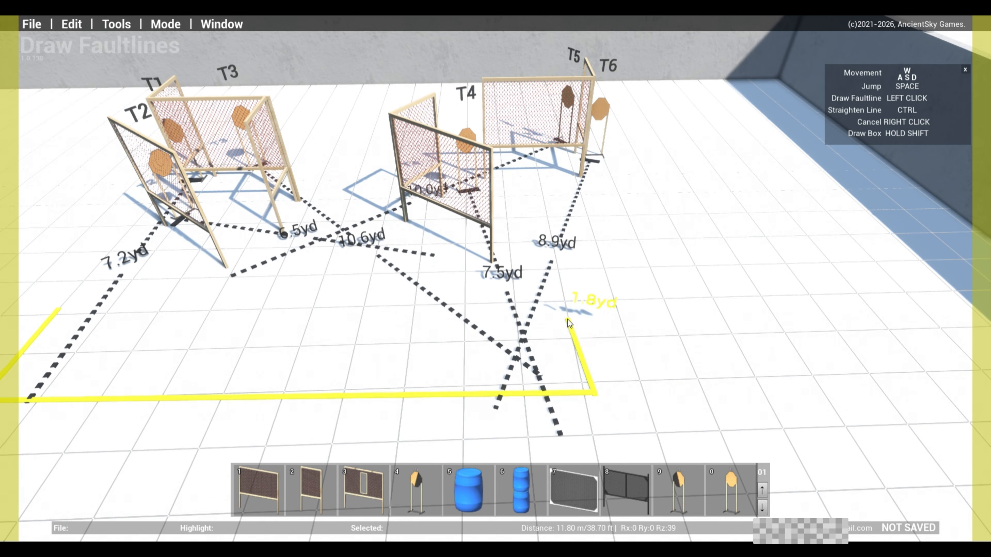
Continue the fault line diagonally past the T4 wall, across the gap between the arrays and back to the start, closing the shooting area
{"action": "left_click_drag", "start_coordinate": [578, 330], "coordinate": [579, 332]}
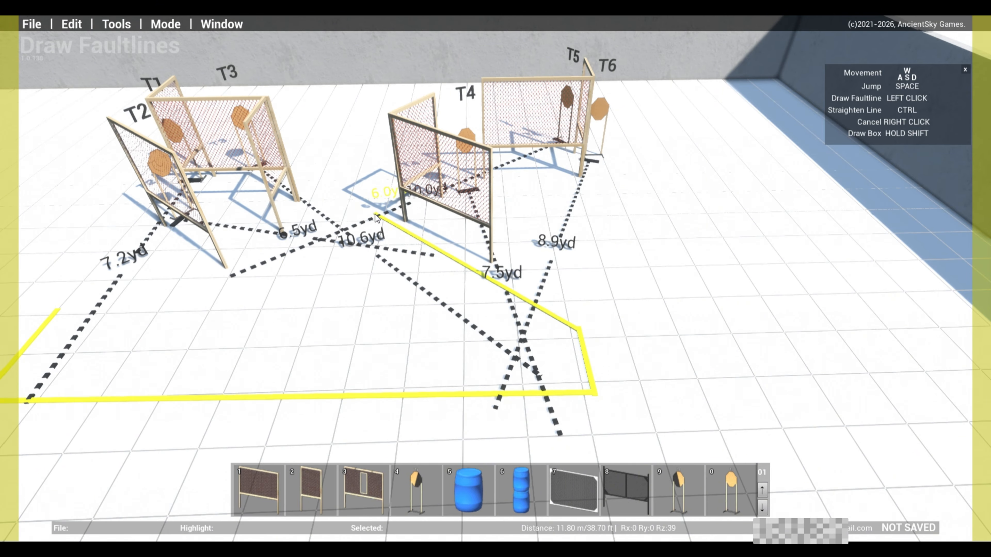
{"action": "key", "text": "w"}
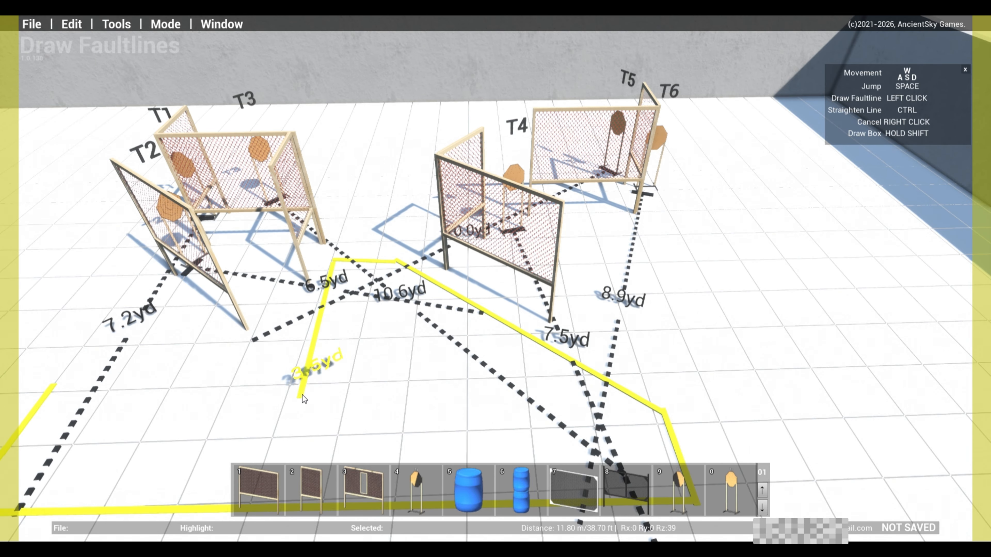
{"action": "left_click", "coordinate": [305, 387]}
{"action": "left_click", "coordinate": [53, 390]}
{"action": "key", "text": "s"}
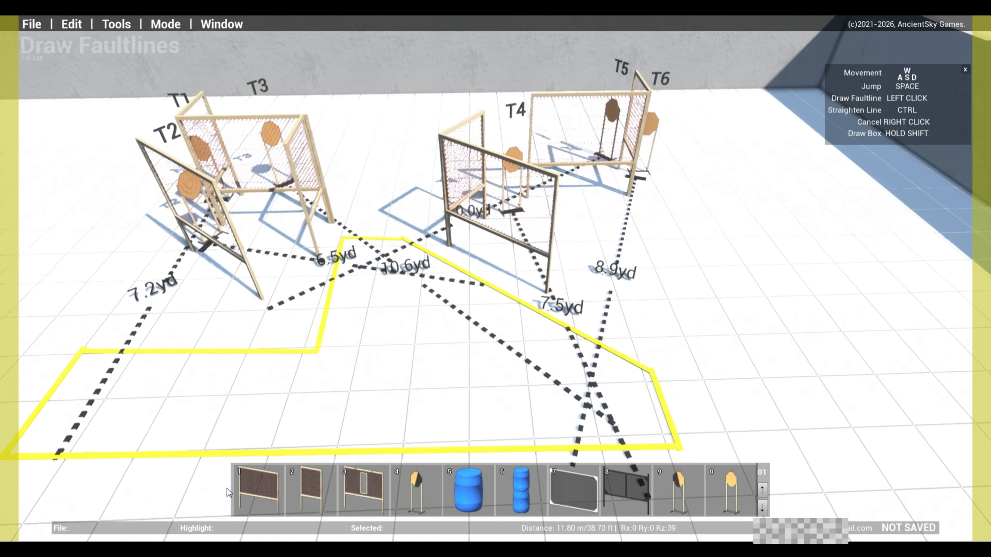
Inspect the fault-line outline up close where it reaches into the gap between the two arrays
{"action": "key", "text": "a"}
{"action": "key", "text": "w"}
{"action": "key", "text": "d"}
{"action": "key", "text": "w"}
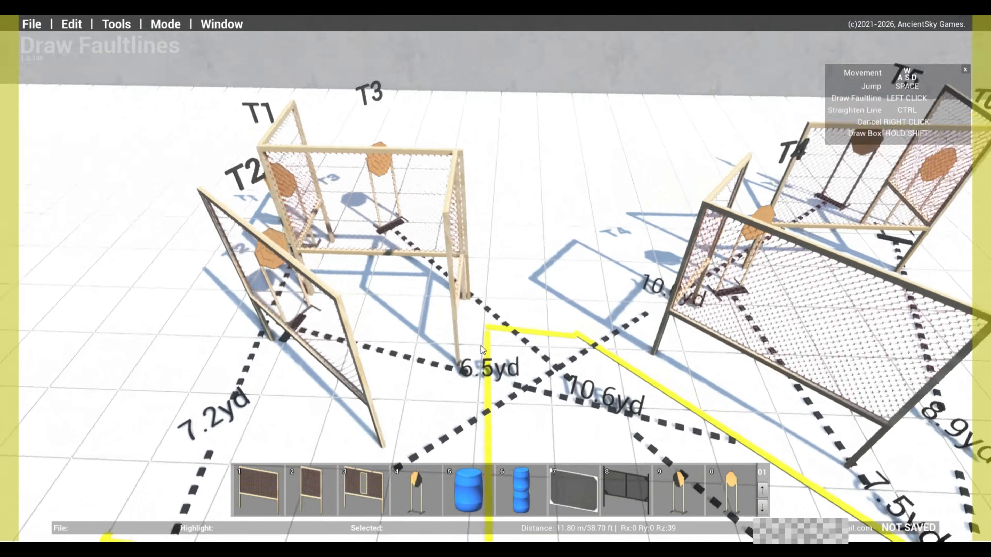
{"action": "key", "text": "d"}
{"action": "key", "text": "w"}
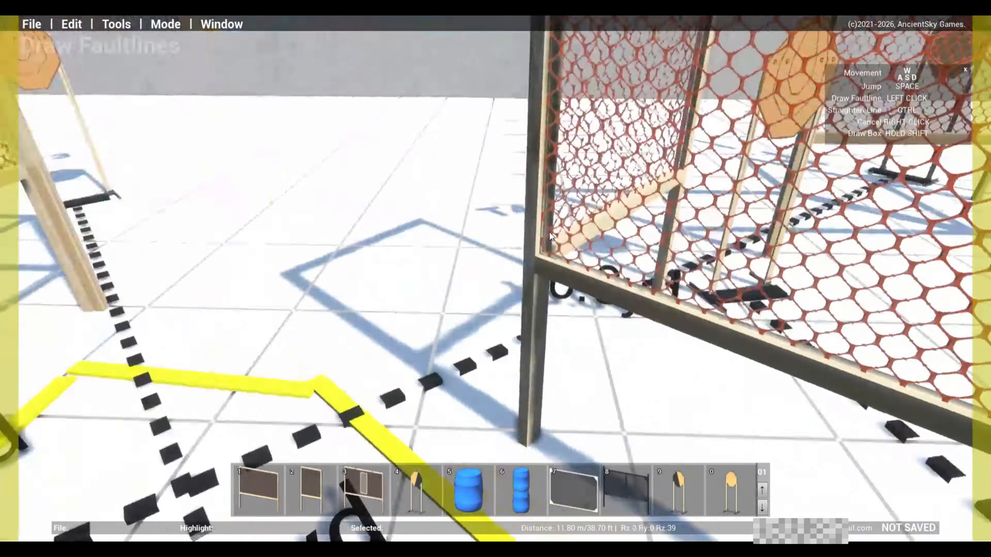
{"action": "key", "text": "s"}
{"action": "key", "text": "s"}
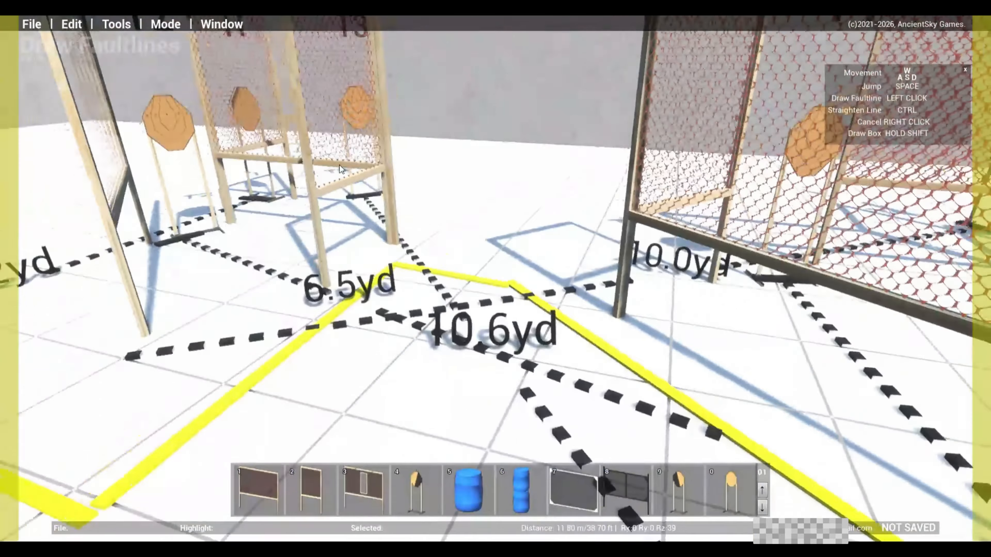
{"action": "key", "text": "s"}
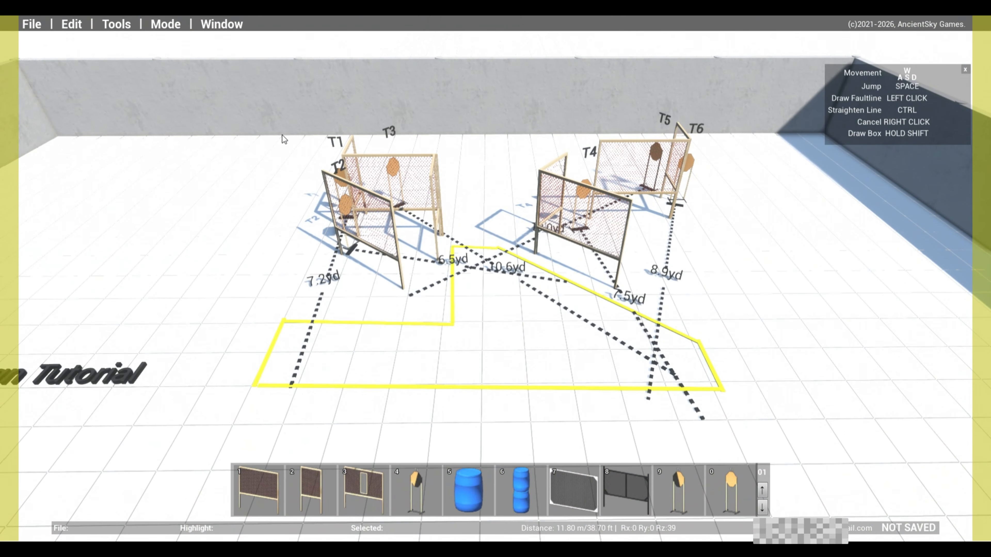
Switch to Editing mode and delete all the distance measurement lines from the stage
{"action": "left_click", "coordinate": [184, 25]}
{"action": "left_click", "coordinate": [169, 55]}
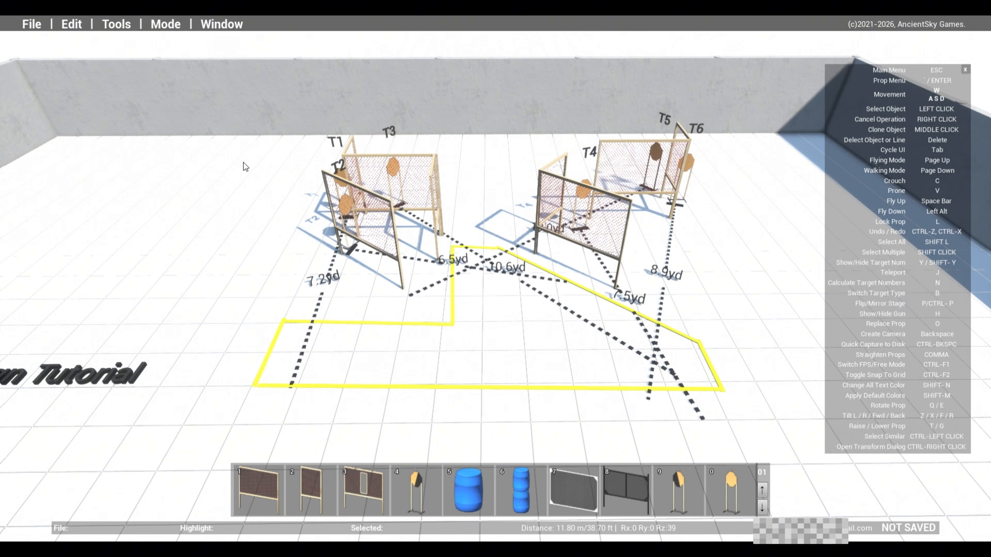
{"action": "key", "text": "Delete"}
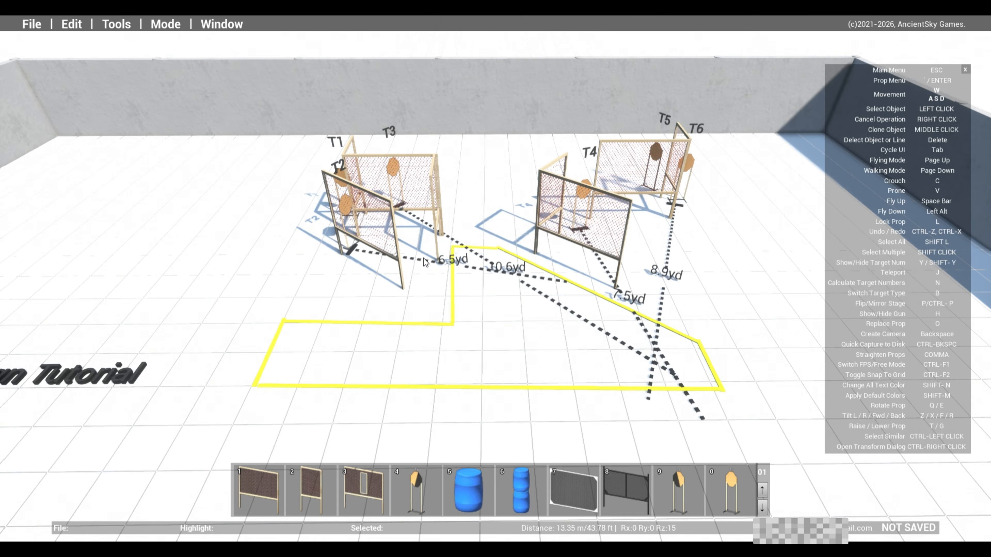
{"action": "key", "text": "Delete"}
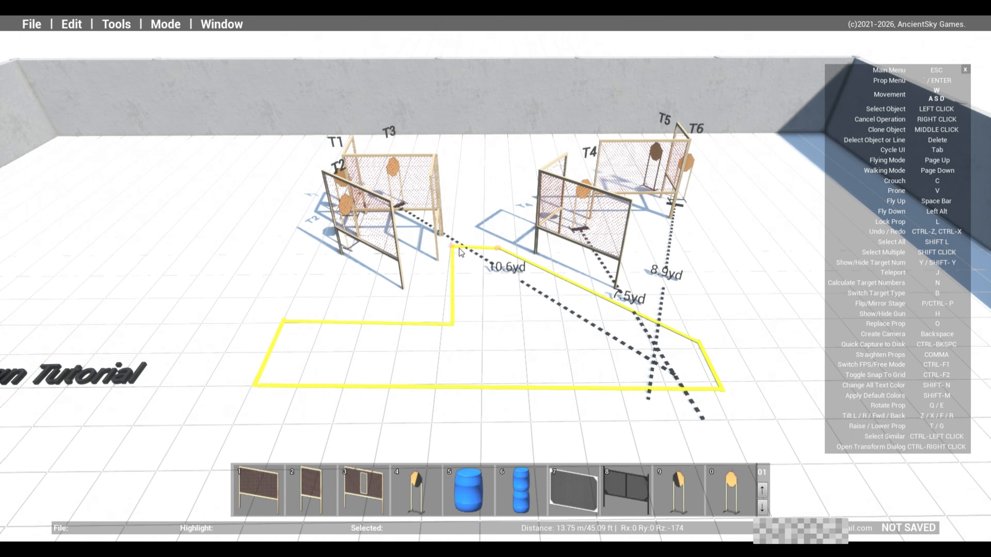
{"action": "key", "text": "Delete"}
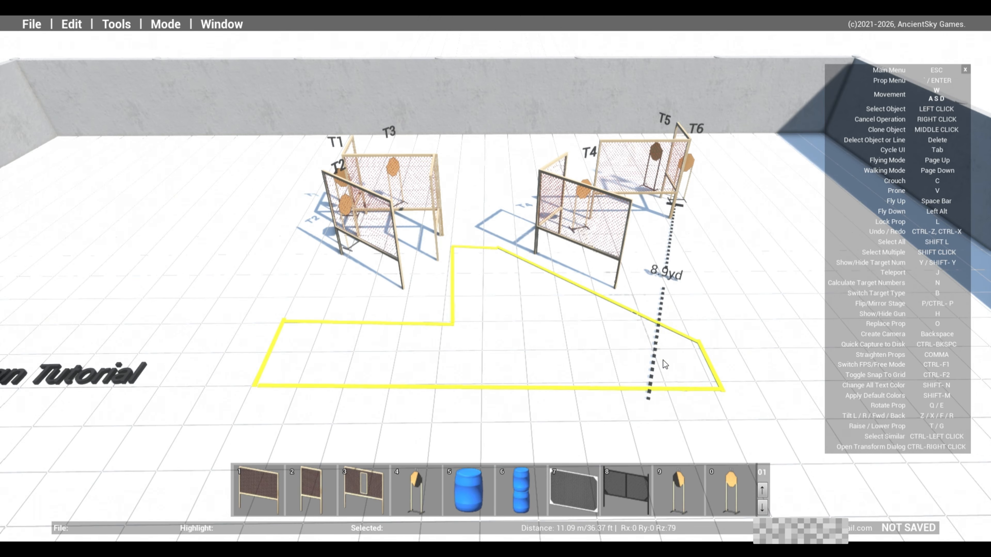
{"action": "key", "text": "Delete"}
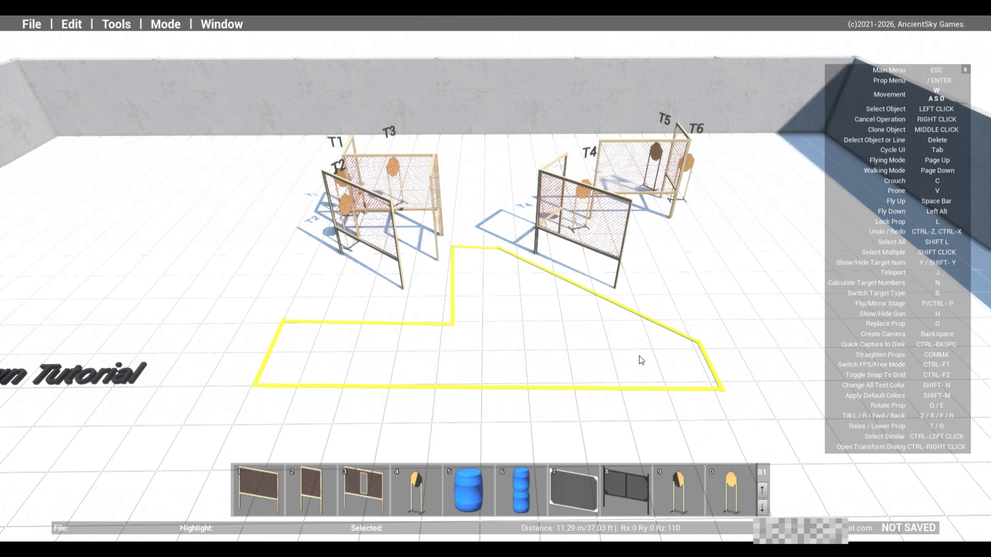
Examine at eye level how the walls and targets T4, T5 and T6 look from along the fault line
{"action": "key", "text": "w"}
{"action": "key", "text": "a"}
{"action": "right_click_drag", "start_coordinate": [590, 208], "coordinate": [712, 283]}
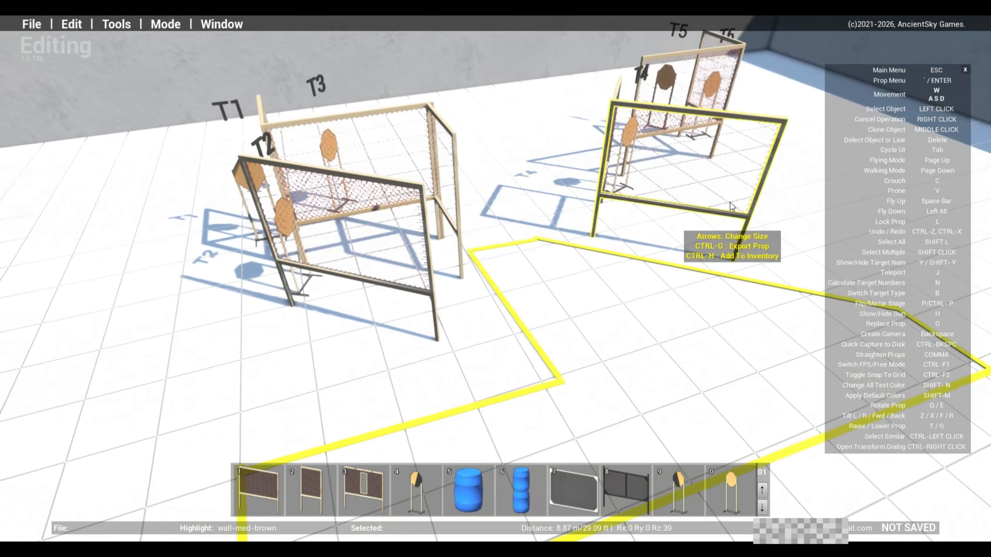
{"action": "key", "text": "a"}
{"action": "key", "text": "alt"}
{"action": "key", "text": "w"}
{"action": "right_click_drag", "start_coordinate": [730, 202], "coordinate": [711, 52]}
{"action": "key", "text": "s"}
{"action": "key", "text": "d"}
{"action": "key", "text": "a"}
{"action": "key", "text": "w"}
{"action": "key", "text": "d"}
{"action": "key", "text": "s"}
{"action": "key", "text": "w"}
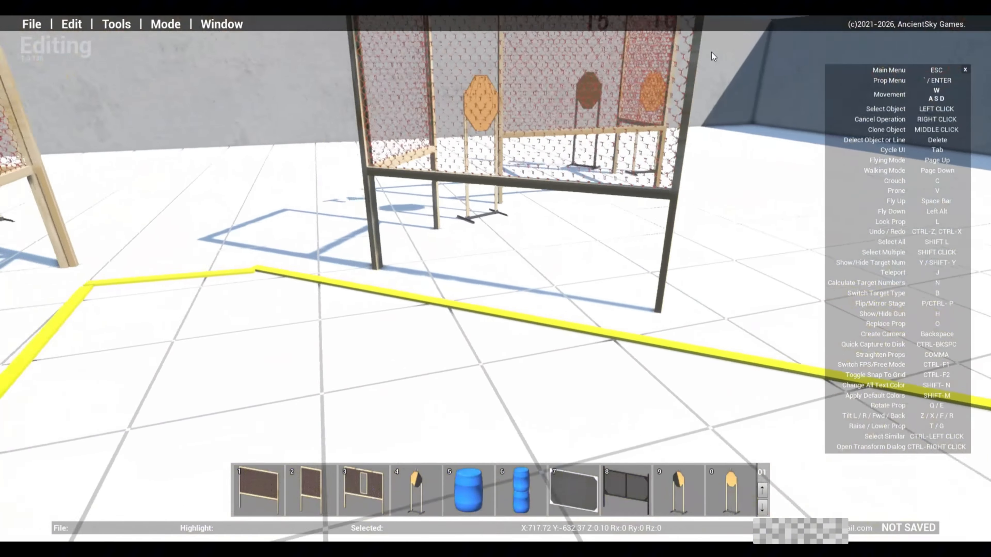
{"action": "key", "text": "d"}
{"action": "right_click_drag", "start_coordinate": [653, 147], "coordinate": [591, 153]}
{"action": "key", "text": "space"}
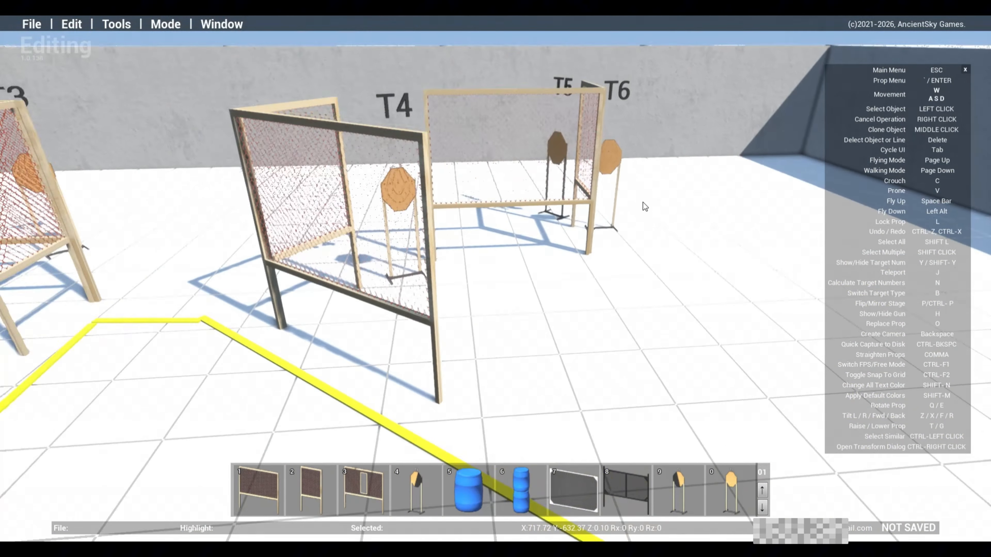
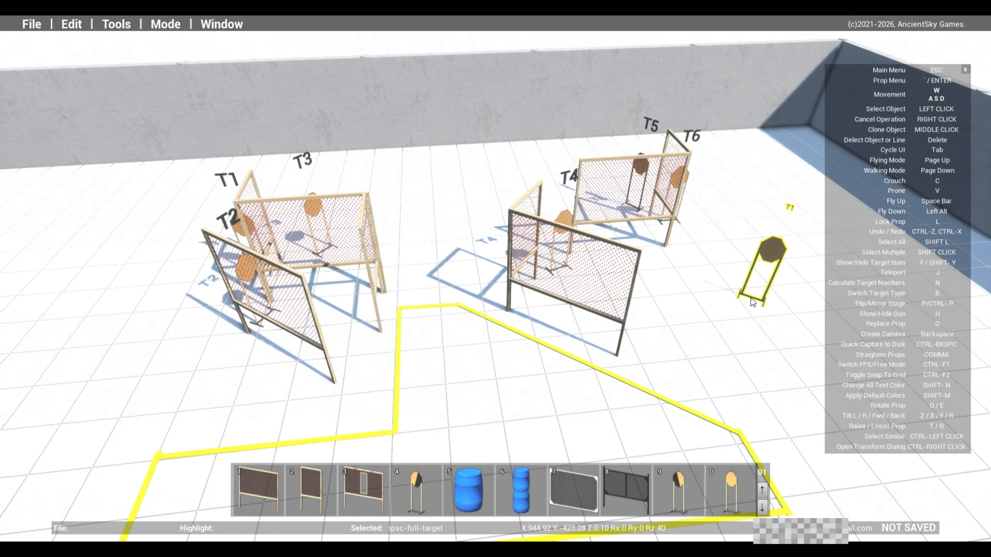
Place a full IPSC target with Rz 23 on the open floor beyond the T4 wall, in front of T6
{"action": "right_click", "coordinate": [726, 298]}
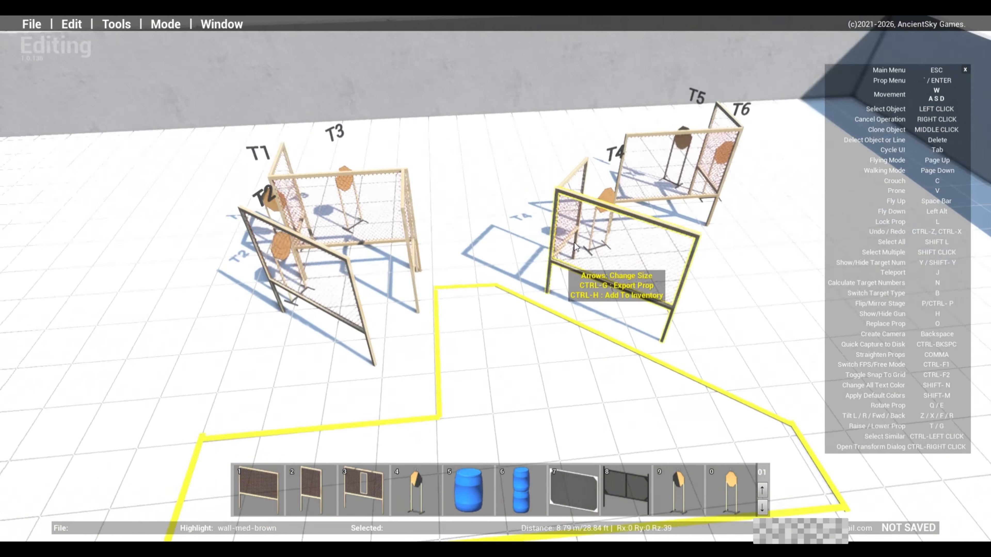
{"action": "key", "text": "d"}
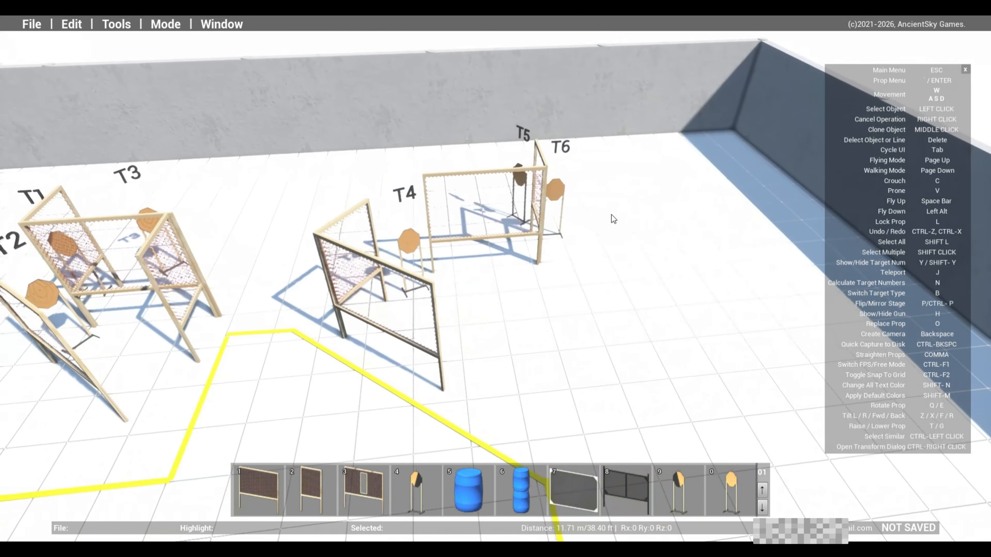
{"action": "key", "text": "d"}
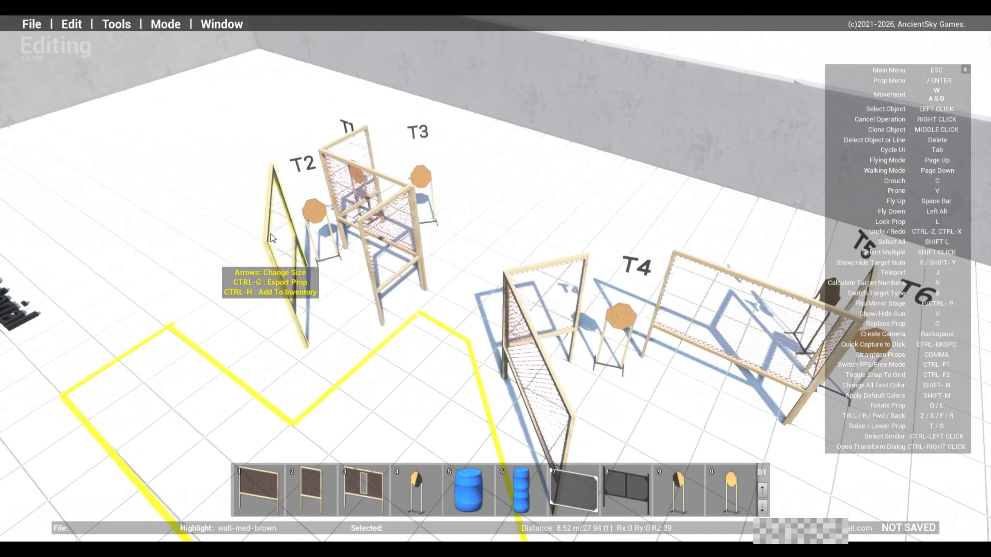
{"action": "key", "text": "a"}
{"action": "key", "text": "s"}
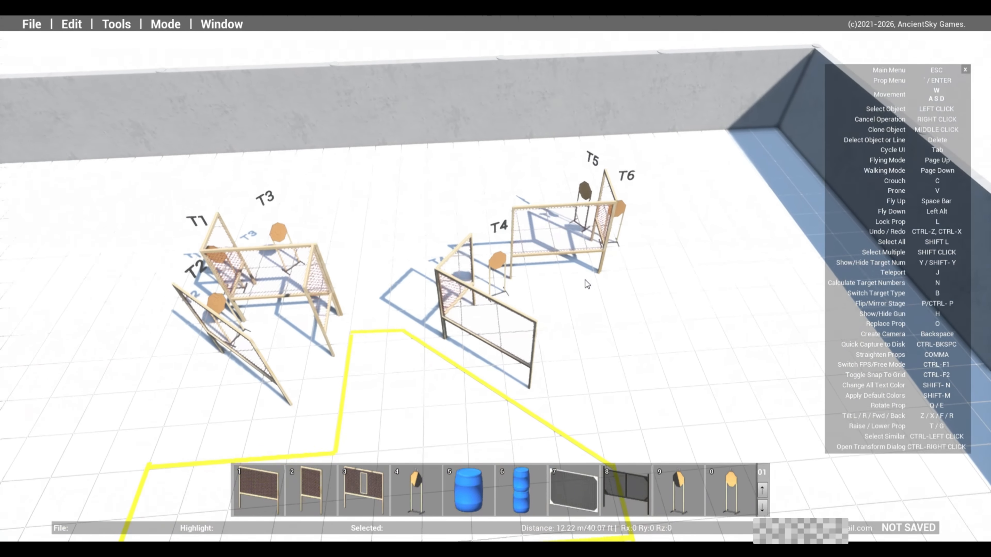
{"action": "key", "text": "s"}
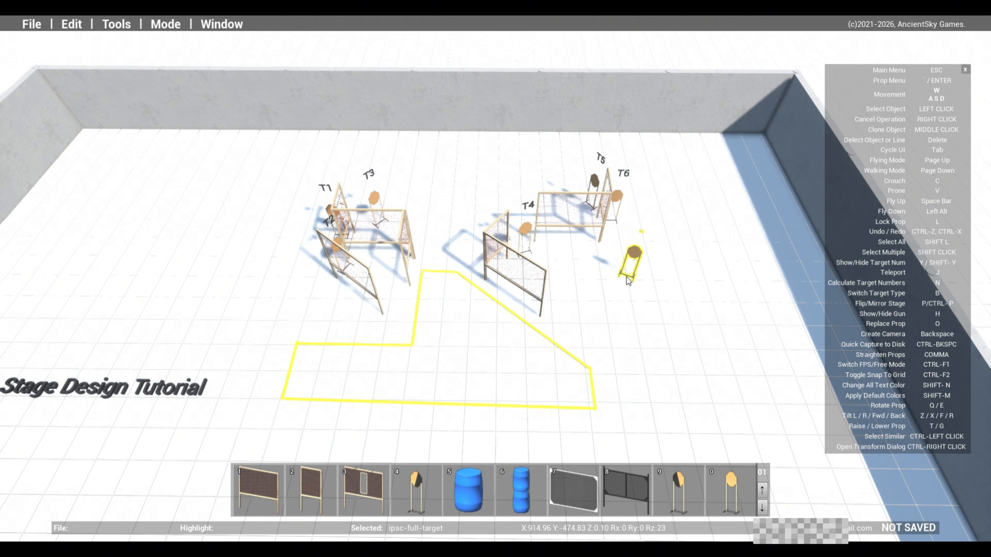
{"action": "left_click", "coordinate": [629, 314]}
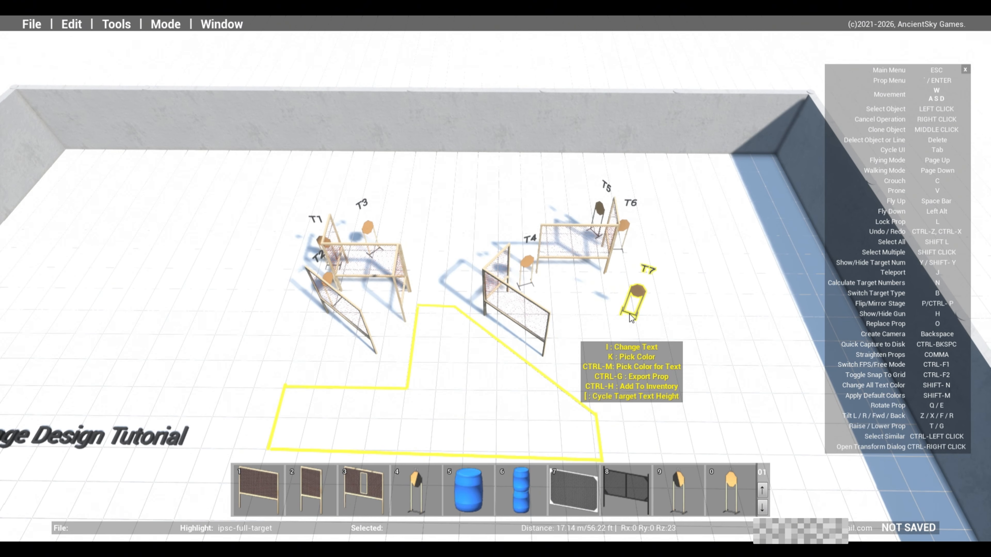
Rotate target T7 to Rz 57 on the open floor beside the T4–T6 array
{"action": "key", "text": "w"}
{"action": "key", "text": "a"}
{"action": "key", "text": "a"}
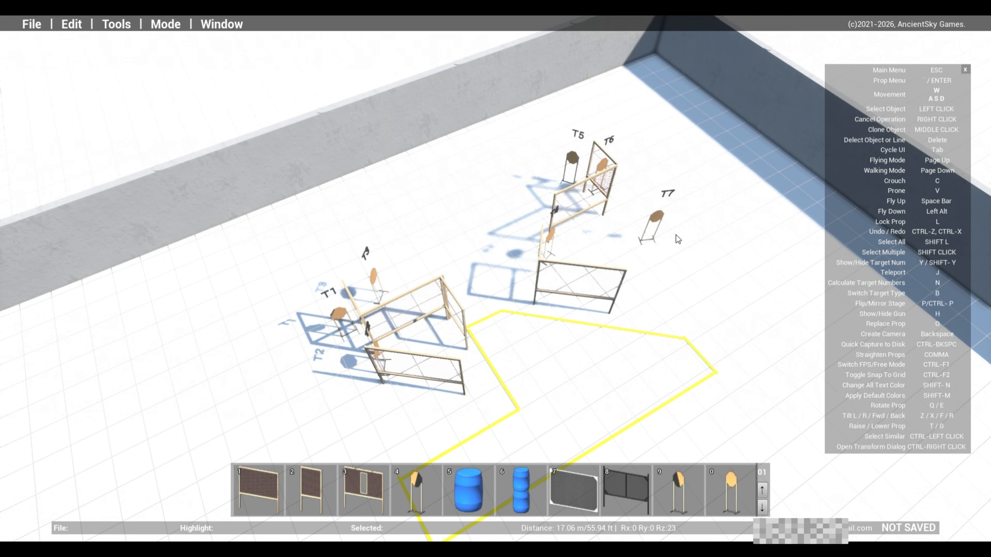
{"action": "left_click", "coordinate": [646, 238]}
{"action": "key", "text": "d"}
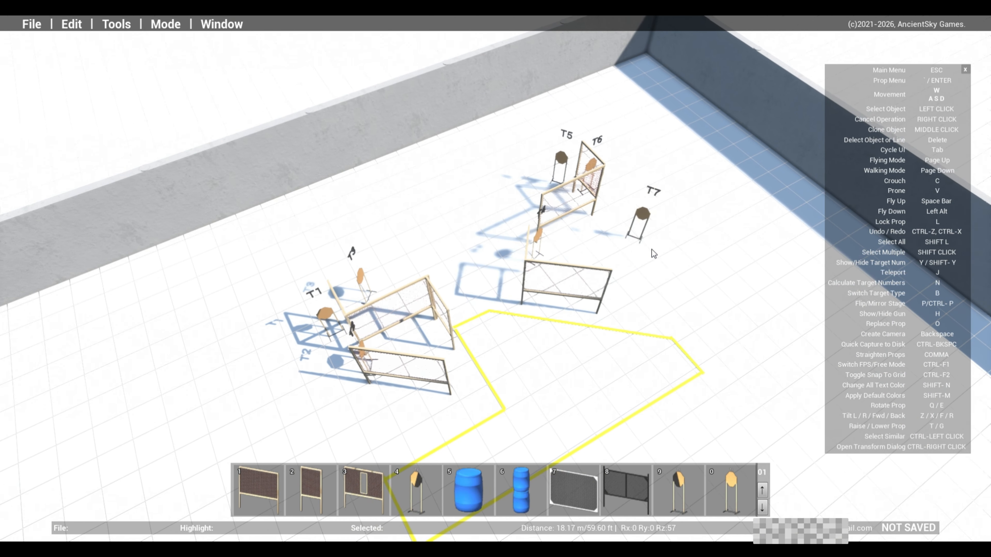
{"action": "right_click_drag", "start_coordinate": [652, 249], "coordinate": [689, 349]}
{"action": "left_click", "coordinate": [628, 260]}
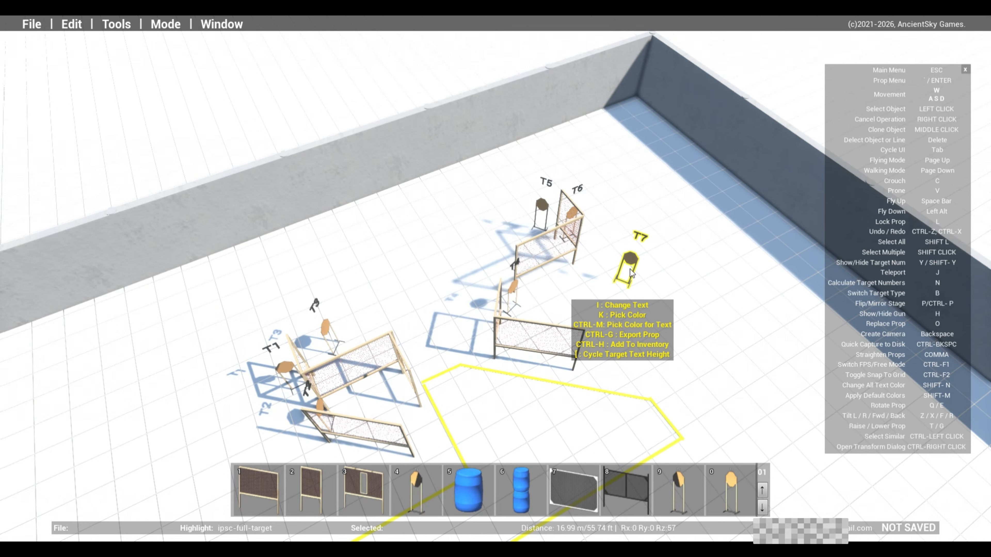
Place a second full target with Rz 57 on the open floor beside T7, nearer the fault line
{"action": "left_click", "coordinate": [669, 336]}
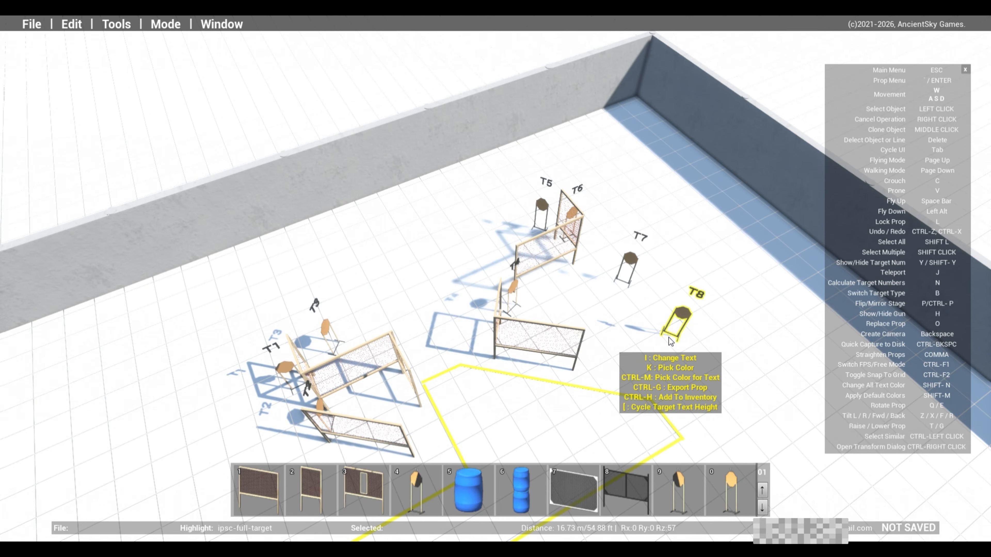
{"action": "key", "text": "d"}
{"action": "right_click_drag", "start_coordinate": [647, 346], "coordinate": [565, 372]}
{"action": "key", "text": "w"}
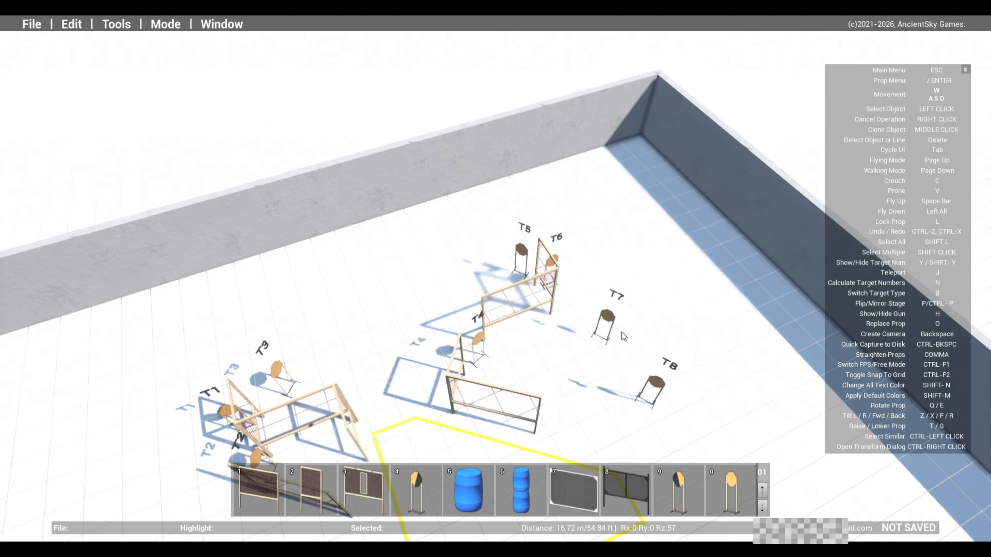
Place a plastic barrel stack on the floor directly in front of target T7
{"action": "right_click_drag", "start_coordinate": [625, 350], "coordinate": [663, 168]}
{"action": "key", "text": "alt"}
{"action": "right_click_drag", "start_coordinate": [632, 295], "coordinate": [561, 227]}
{"action": "key", "text": "w"}
{"action": "key", "text": "d"}
{"action": "right_click_drag", "start_coordinate": [608, 312], "coordinate": [547, 337]}
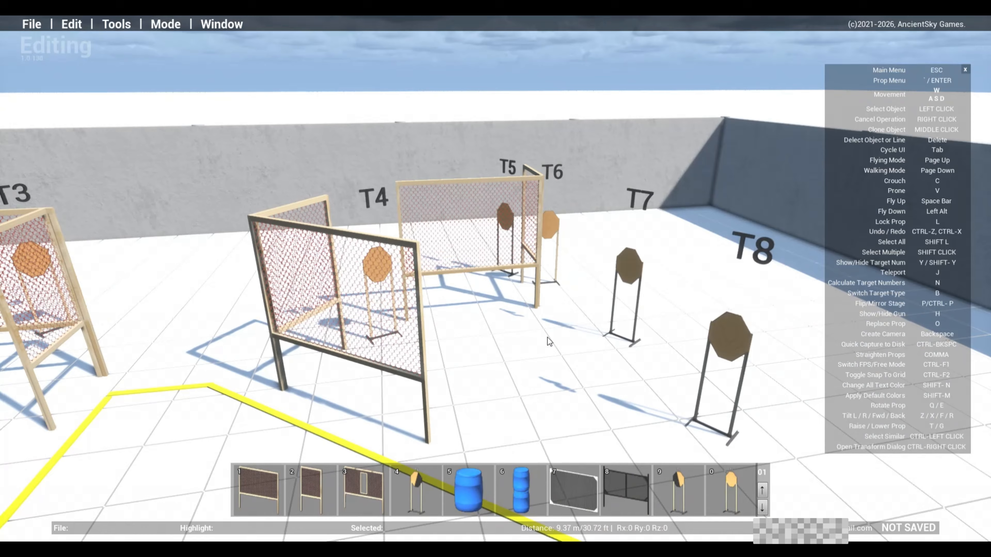
{"action": "left_click", "coordinate": [528, 488]}
{"action": "left_click", "coordinate": [628, 372]}
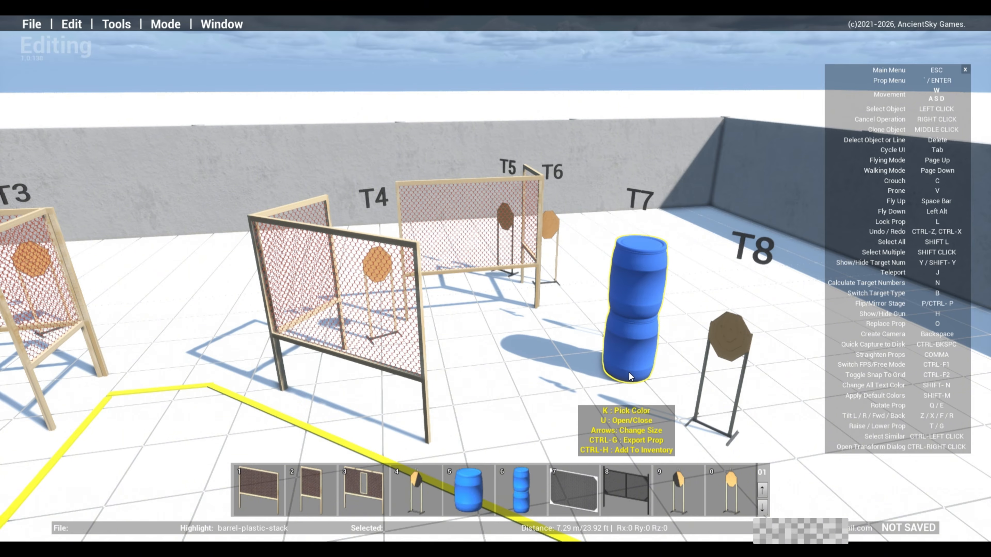
{"action": "key", "text": "a"}
{"action": "right_click_drag", "start_coordinate": [629, 372], "coordinate": [714, 340]}
{"action": "key", "text": "w"}
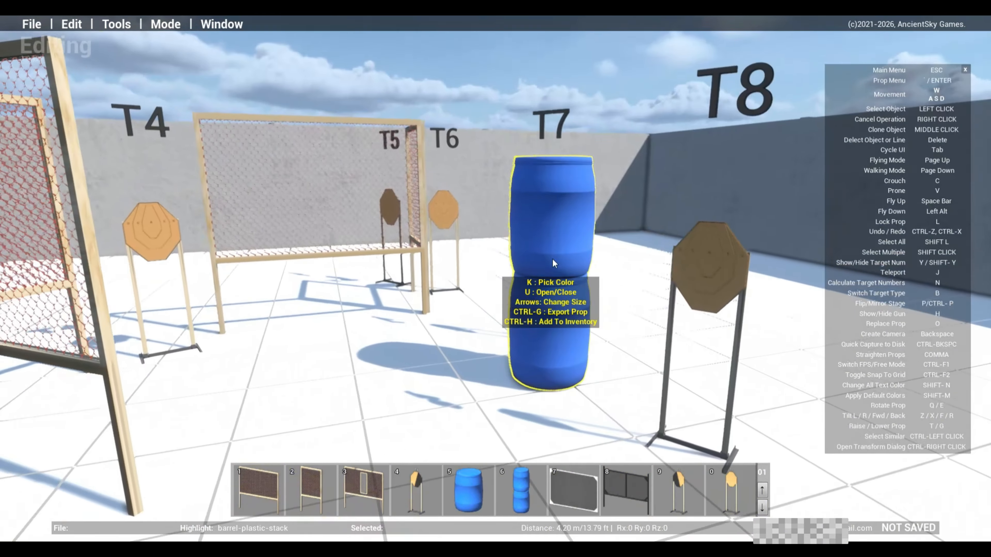
{"action": "left_click", "coordinate": [542, 385]}
{"action": "left_click", "coordinate": [530, 389]}
Move target T8 close beside the barrel stack with its rotation at Rz 32
{"action": "key", "text": "a"}
{"action": "key", "text": "s"}
{"action": "right_click_drag", "start_coordinate": [530, 388], "coordinate": [560, 391]}
{"action": "key", "text": "s"}
{"action": "key", "text": "d"}
{"action": "key", "text": "w"}
{"action": "key", "text": "a"}
{"action": "key", "text": "w"}
{"action": "key", "text": "s"}
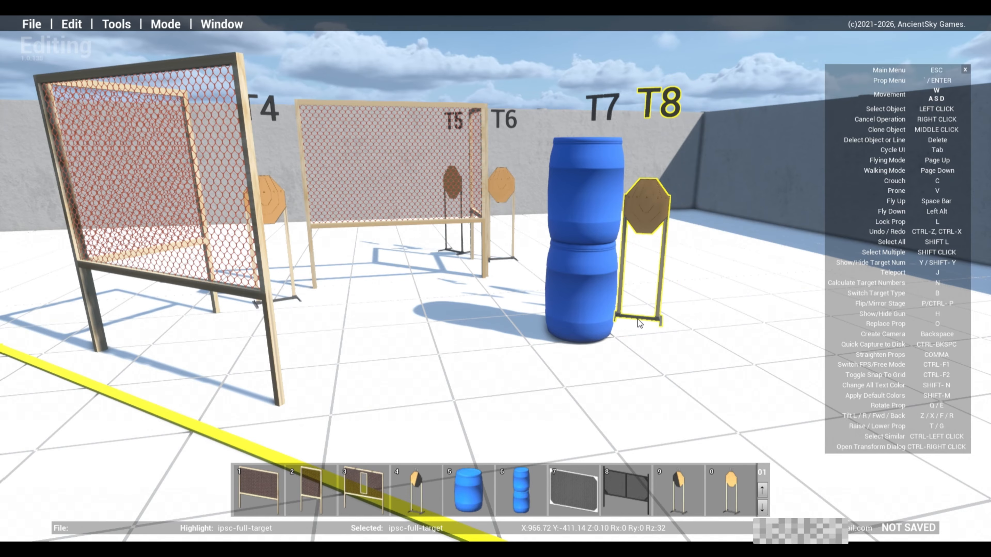
{"action": "left_click", "coordinate": [638, 319]}
Examine how the barrel stack and targets T7 and T8 look from along the fault line
{"action": "key", "text": "s"}
{"action": "right_click_drag", "start_coordinate": [637, 319], "coordinate": [542, 388]}
{"action": "key", "text": "a"}
{"action": "key", "text": "w"}
{"action": "key", "text": "a"}
{"action": "key", "text": "d"}
{"action": "key", "text": "a"}
{"action": "key", "text": "s"}
{"action": "key", "text": "d"}
{"action": "key", "text": "s"}
Place a full IPSC target with Rz 0 on the open floor between and beyond the two wall arrays
{"action": "key", "text": "space"}
{"action": "key", "text": "a"}
{"action": "key", "text": "s"}
{"action": "key", "text": "a"}
{"action": "key", "text": "w"}
{"action": "key", "text": "a"}
{"action": "key", "text": "w"}
{"action": "left_click", "coordinate": [728, 483]}
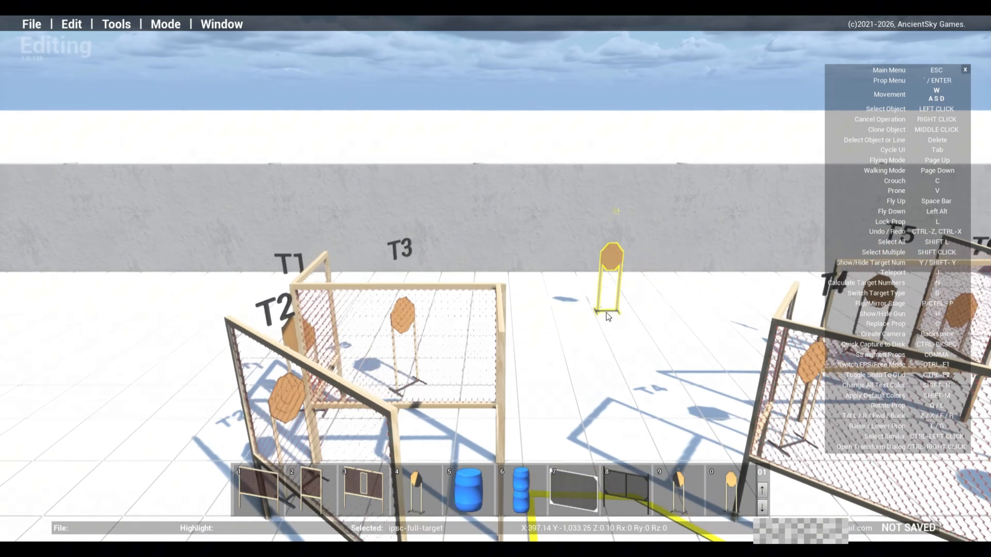
{"action": "left_click", "coordinate": [501, 332]}
{"action": "key", "text": "s"}
{"action": "right_click_drag", "start_coordinate": [501, 333], "coordinate": [483, 384]}
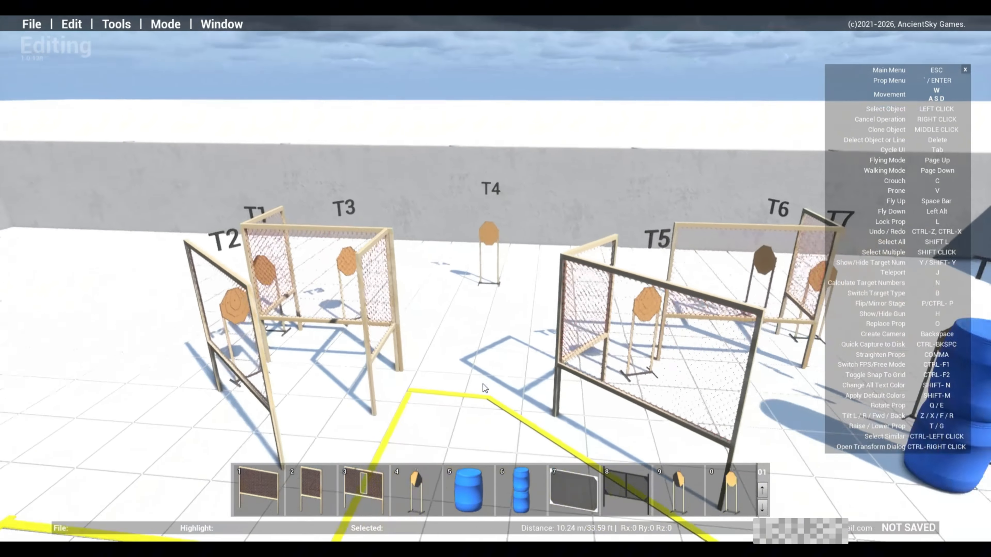
Place another full target with Rz 0 right beside T4 in the gap between the wall arrays
{"action": "key", "text": "a"}
{"action": "left_click", "coordinate": [732, 485]}
{"action": "key", "text": "w"}
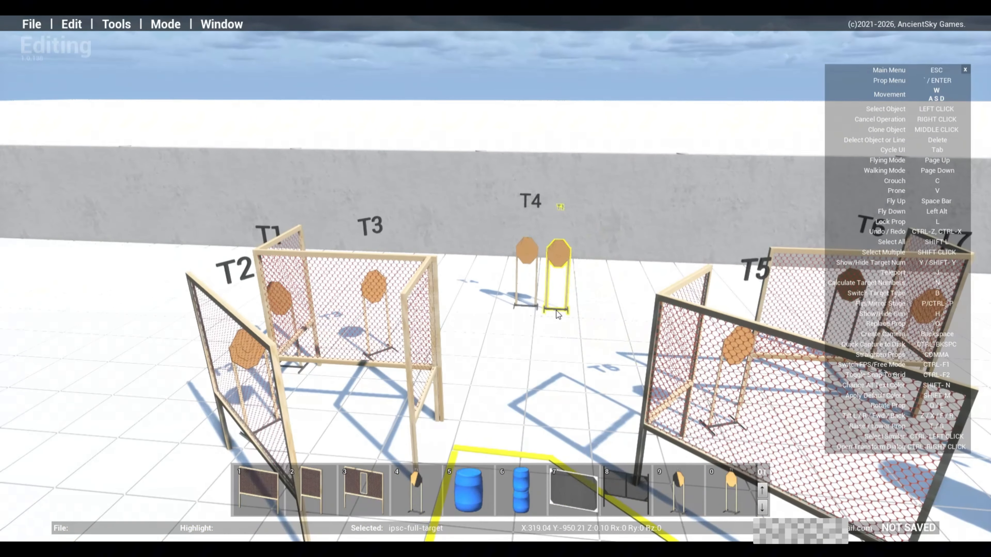
{"action": "left_click", "coordinate": [563, 306]}
{"action": "key", "text": "s"}
{"action": "right_click_drag", "start_coordinate": [562, 331], "coordinate": [637, 417]}
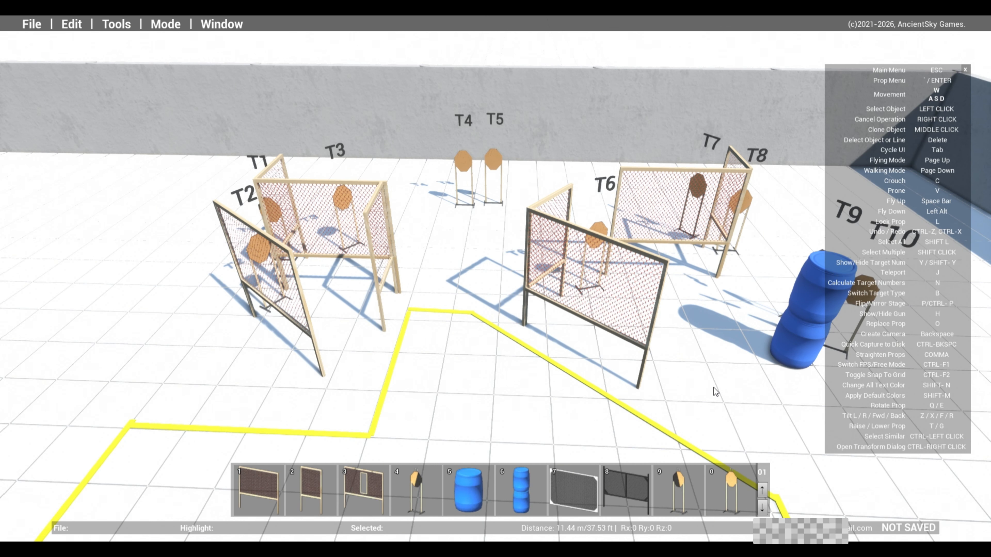
Look over the wall arrays, the T4–T5 pair and the barrel stack from above
{"action": "key", "text": "w"}
{"action": "right_click_drag", "start_coordinate": [714, 388], "coordinate": [684, 314]}
{"action": "right_click_drag", "start_coordinate": [259, 328], "coordinate": [259, 273]}
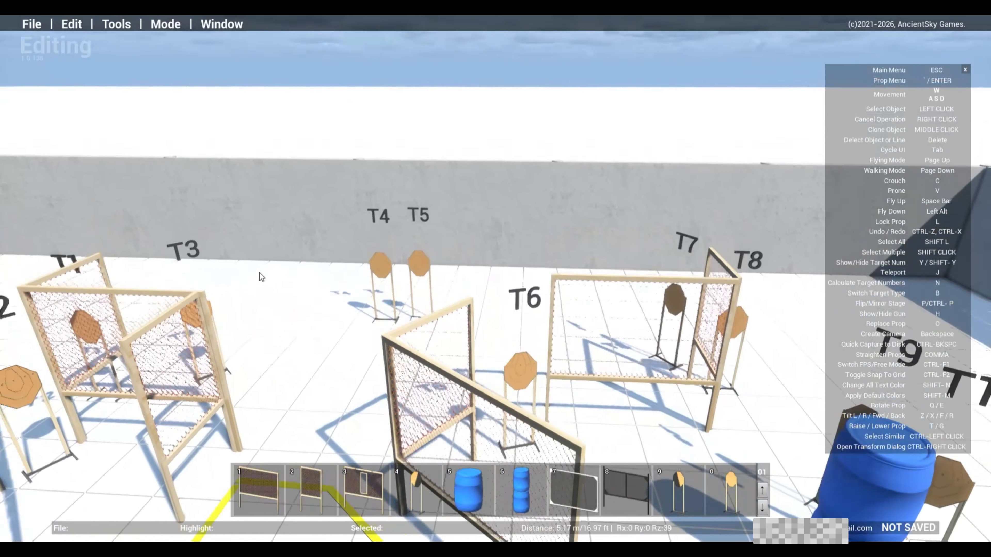
{"action": "key", "text": "s"}
{"action": "key", "text": "a"}
{"action": "key", "text": "s"}
{"action": "right_click_drag", "start_coordinate": [564, 243], "coordinate": [658, 328]}
{"action": "key", "text": "a"}
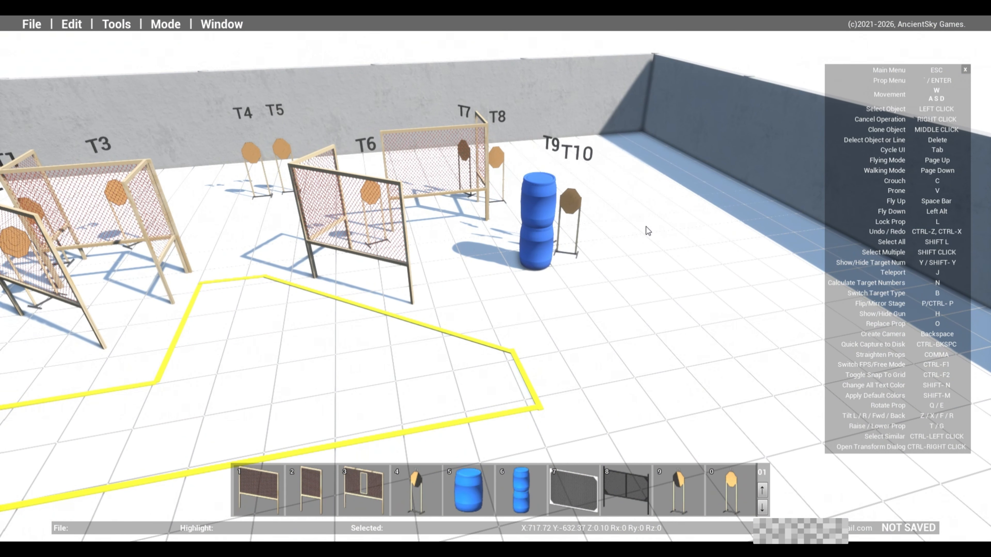
{"action": "key", "text": "a"}
{"action": "key", "text": "w"}
{"action": "right_click_drag", "start_coordinate": [647, 228], "coordinate": [596, 92]}
{"action": "key", "text": "d"}
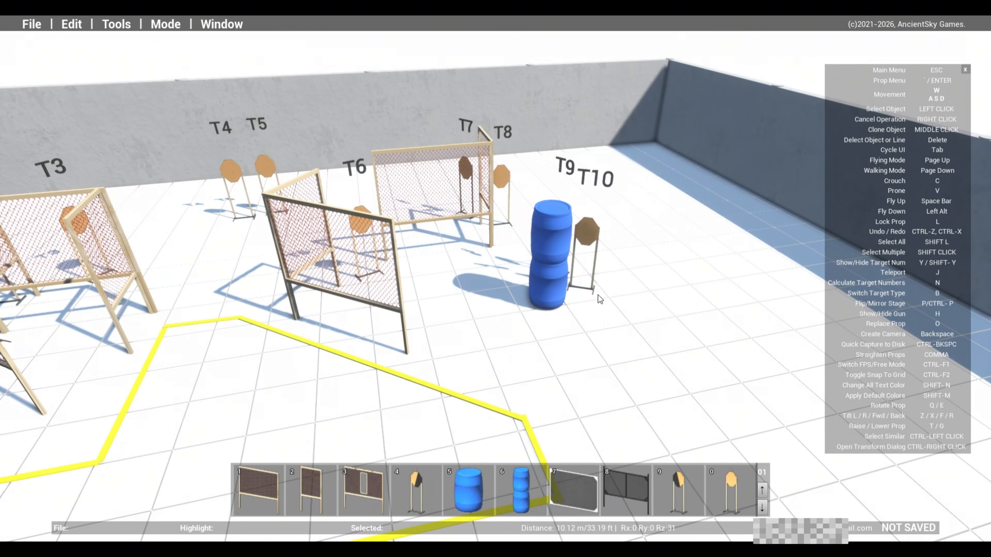
Examine at eye level how targets T4 to T10 line up with the walls and barrel stack from the fault line
{"action": "key", "text": "d"}
{"action": "right_click_drag", "start_coordinate": [597, 295], "coordinate": [475, 211]}
{"action": "key", "text": "w"}
{"action": "key", "text": "alt"}
{"action": "key", "text": "space"}
{"action": "key", "text": "w"}
{"action": "key", "text": "alt"}
{"action": "key", "text": "s"}
{"action": "key", "text": "d"}
{"action": "key", "text": "w"}
{"action": "key", "text": "a"}
{"action": "key", "text": "d"}
{"action": "key", "text": "d"}
{"action": "key", "text": "s"}
{"action": "key", "text": "w"}
{"action": "key", "text": "a"}
{"action": "key", "text": "d"}
{"action": "key", "text": "d"}
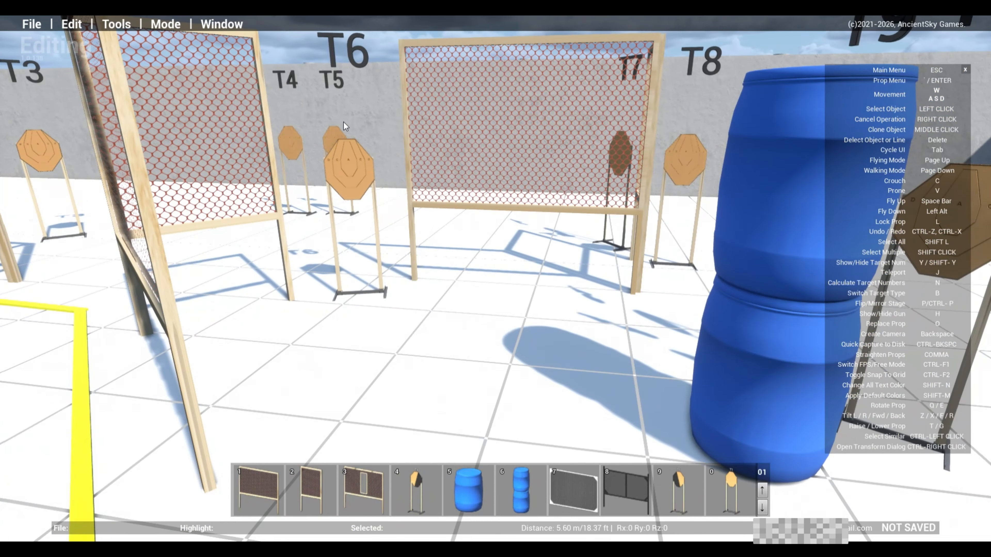
{"action": "key", "text": "a"}
{"action": "key", "text": "d"}
{"action": "key", "text": "s"}
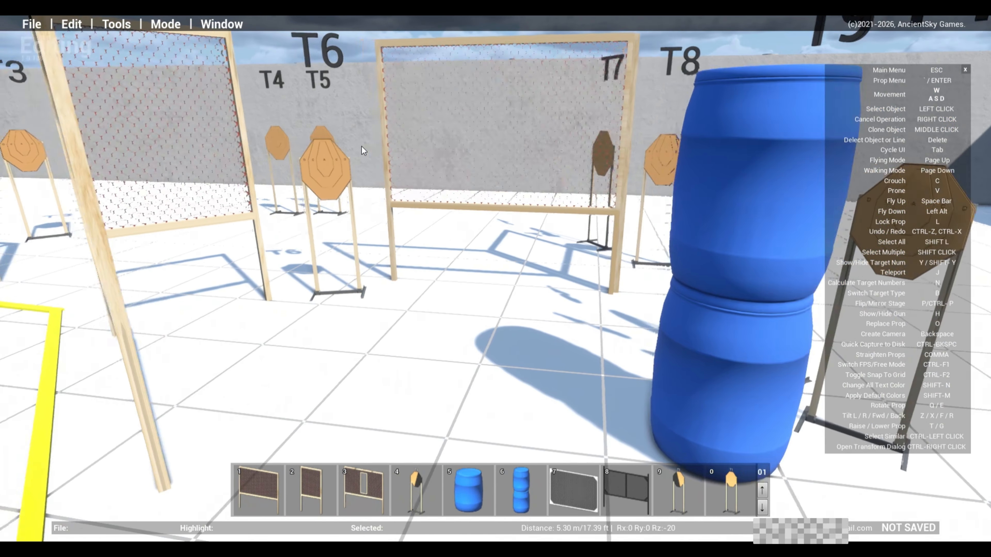
Switch to Measure mode and measure the distance from the fault line's corner on the barrel side to target T5
{"action": "key", "text": "a"}
{"action": "mouse_move", "coordinate": [423, 302]}
{"action": "right_mouse_down"}
{"action": "mouse_move", "coordinate": [446, 410]}
{"action": "mouse_move", "coordinate": [426, 308]}
{"action": "mouse_move", "coordinate": [398, 286]}
{"action": "mouse_move", "coordinate": [401, 385]}
{"action": "mouse_move", "coordinate": [406, 294]}
{"action": "mouse_move", "coordinate": [477, 273]}
{"action": "mouse_move", "coordinate": [464, 327]}
{"action": "right_mouse_up"}
{"action": "key", "text": "s"}
{"action": "key", "text": "w"}
{"action": "key", "text": "a"}
{"action": "key", "text": "s"}
{"action": "key", "text": "space"}
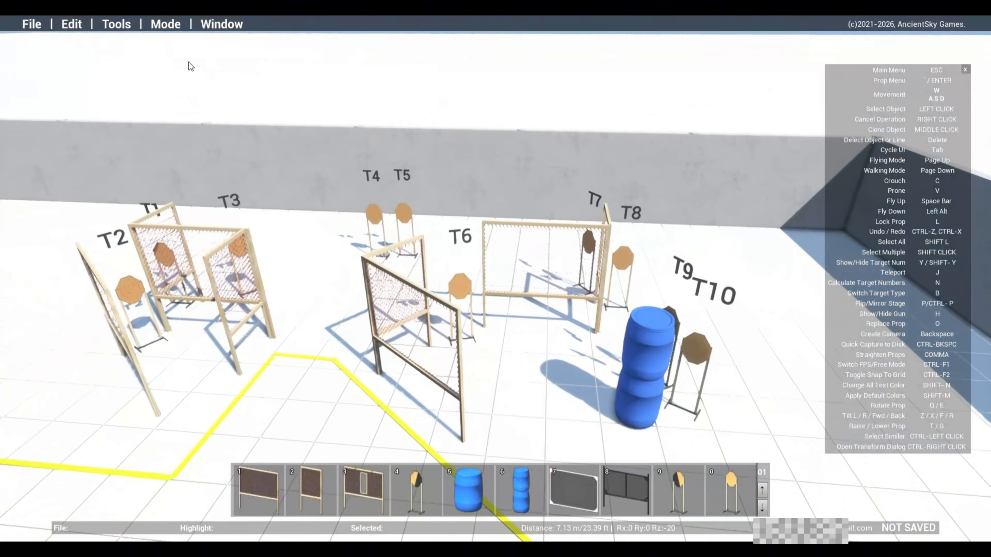
{"action": "left_click", "coordinate": [172, 28]}
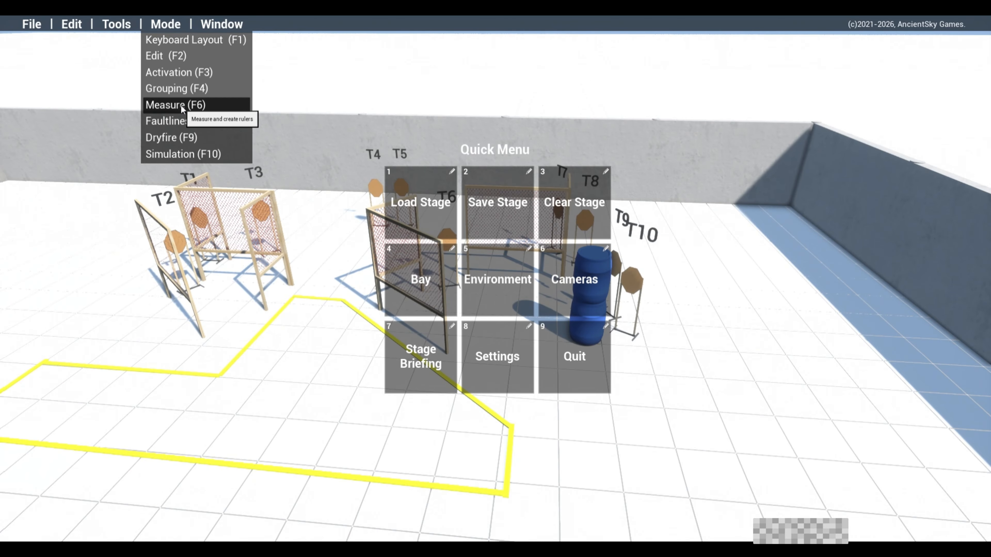
{"action": "left_click", "coordinate": [193, 121]}
{"action": "key", "text": "w"}
{"action": "key", "text": "d"}
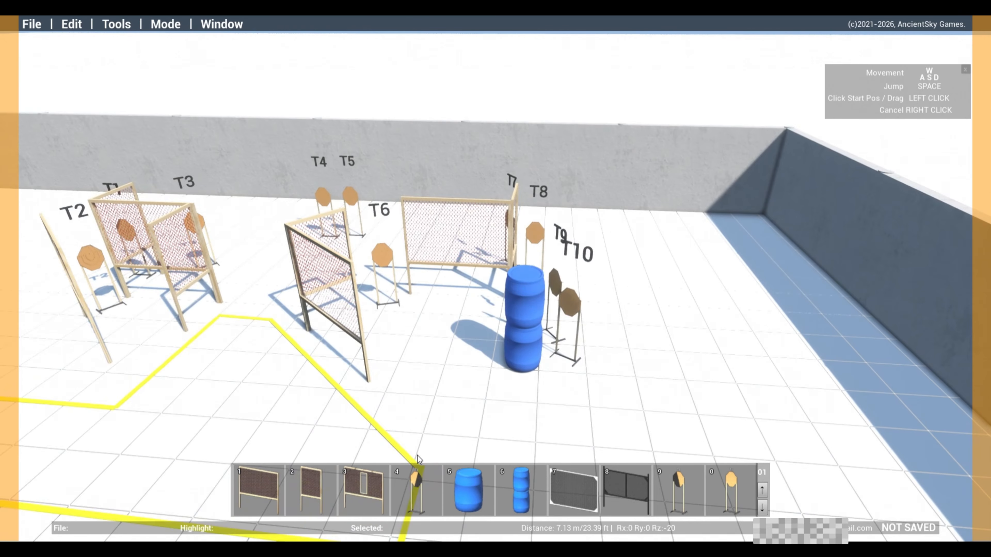
{"action": "key", "text": "s"}
{"action": "left_click_drag", "start_coordinate": [425, 409], "coordinate": [371, 237]}
{"action": "key", "text": "w"}
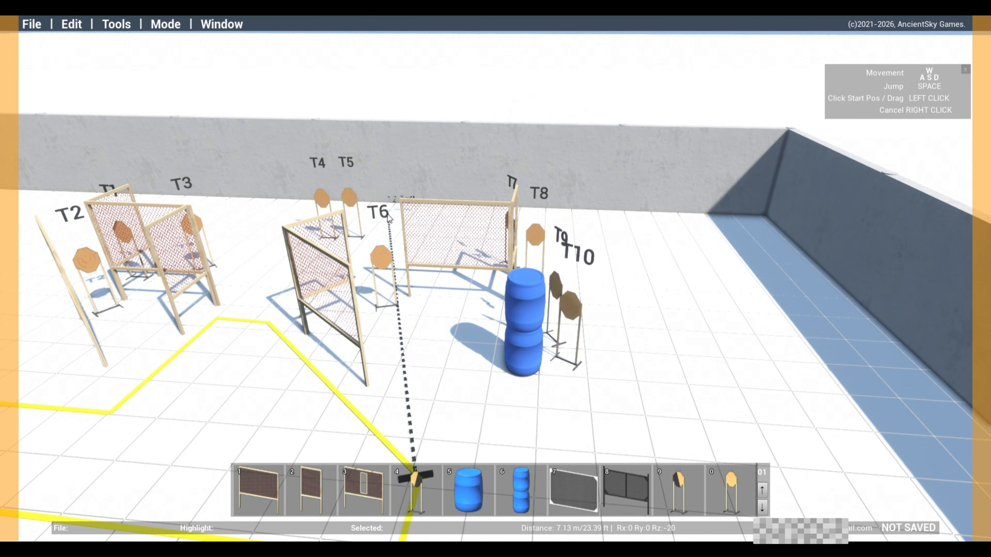
{"action": "left_click_drag", "start_coordinate": [359, 198], "coordinate": [355, 193]}
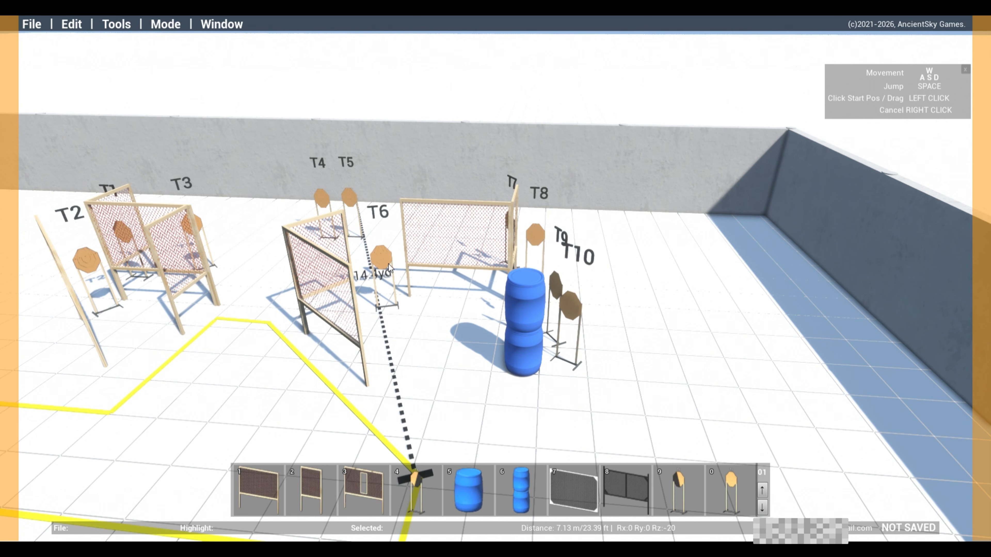
Measure from midway along the angled fault line to the open floor beyond T6, behind the wall array
{"action": "key", "text": "s"}
{"action": "key", "text": "a"}
{"action": "key", "text": "w"}
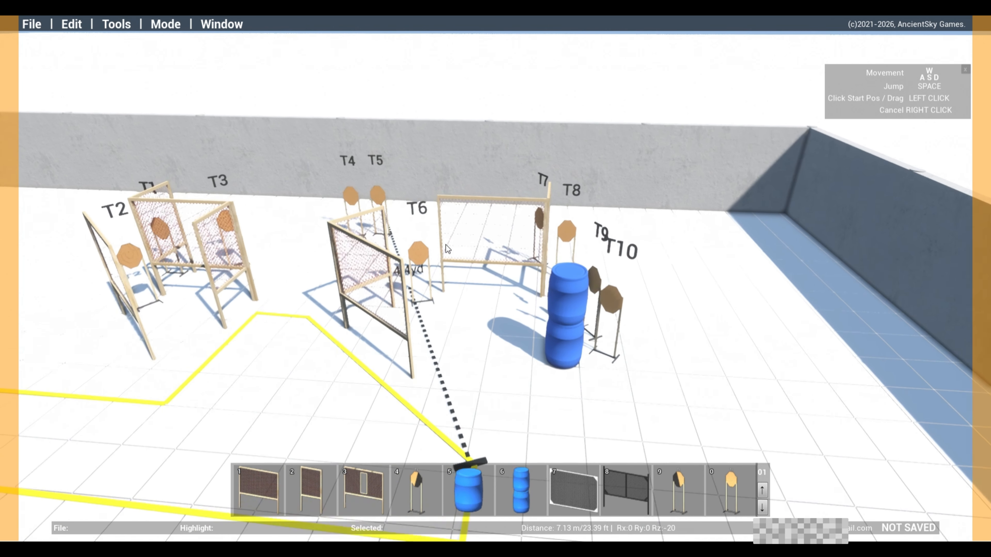
{"action": "key", "text": "a"}
{"action": "key", "text": "s"}
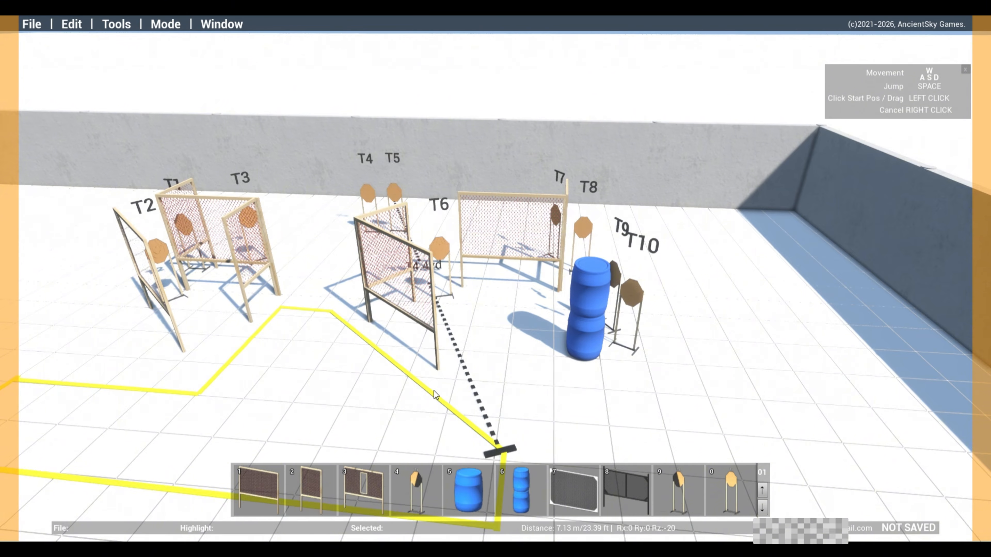
{"action": "key", "text": "w"}
{"action": "key", "text": "a"}
{"action": "key", "text": "w"}
{"action": "left_click_drag", "start_coordinate": [491, 435], "coordinate": [497, 239]}
{"action": "left_click_drag", "start_coordinate": [490, 205], "coordinate": [493, 238]}
{"action": "key", "text": "s"}
{"action": "key", "text": "s"}
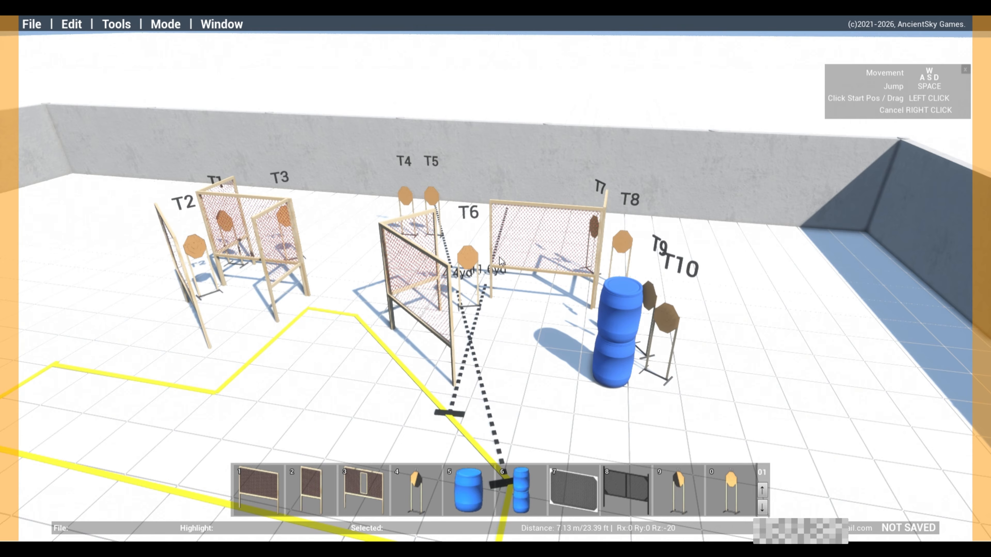
Switch to Edit mode and move targets T4 and T5 farther back toward the rear wall
{"action": "left_click", "coordinate": [165, 25]}
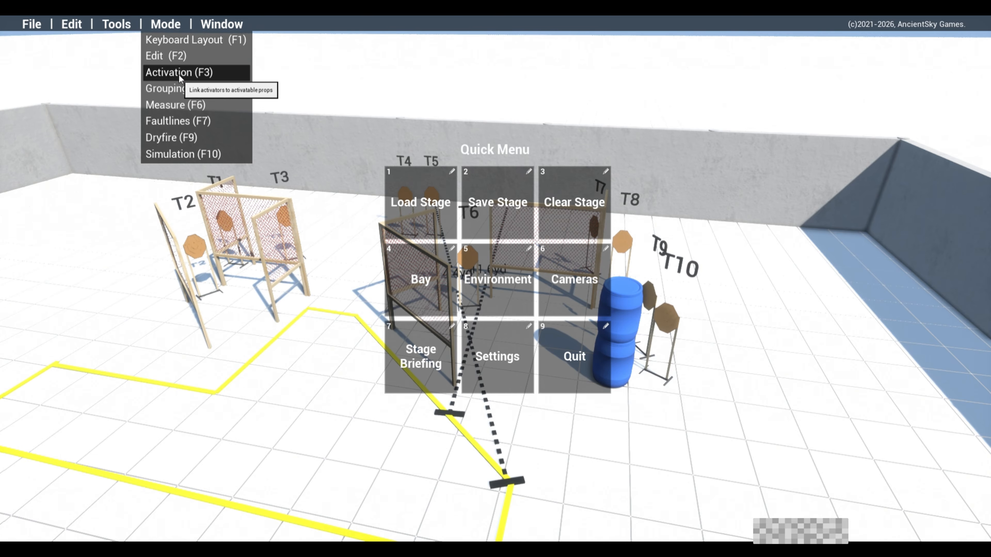
{"action": "left_click", "coordinate": [178, 59]}
{"action": "key", "text": "w"}
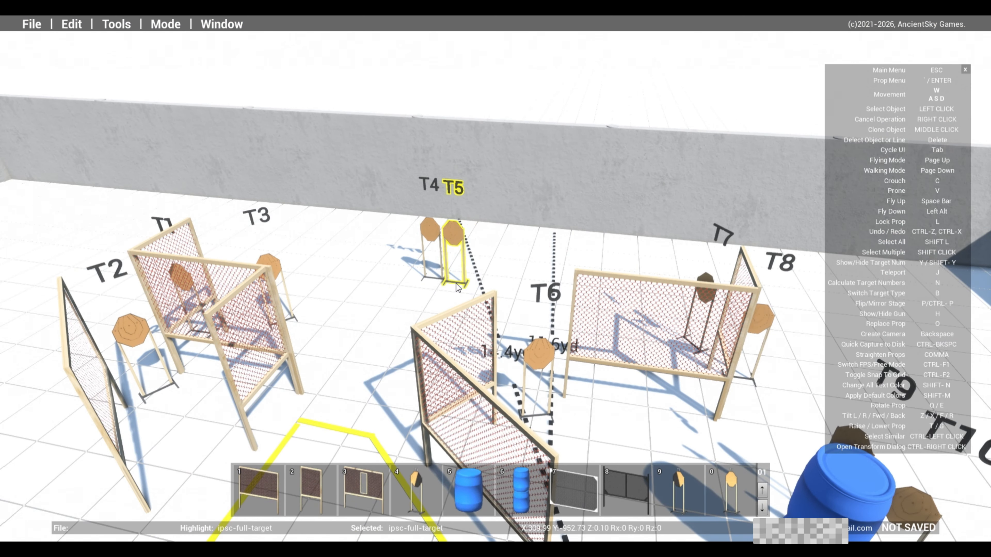
{"action": "left_click", "coordinate": [455, 281]}
{"action": "left_click", "coordinate": [433, 278]}
{"action": "left_click", "coordinate": [413, 268]}
{"action": "left_click", "coordinate": [452, 278]}
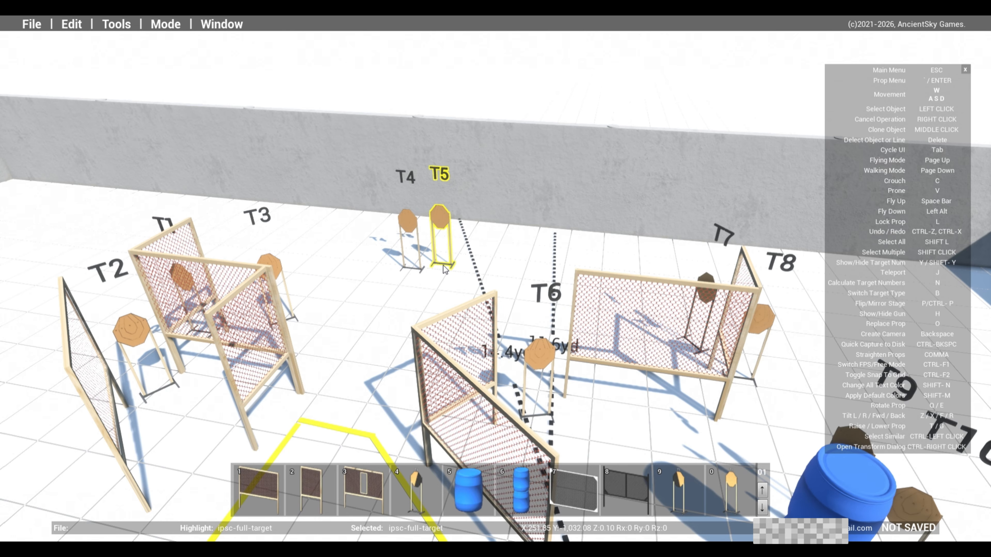
{"action": "left_click", "coordinate": [454, 272]}
Clone target T5 and place the copy on the open floor behind the T7–T8 wall array
{"action": "key", "text": "w"}
{"action": "key", "text": "a"}
{"action": "right_click_drag", "start_coordinate": [434, 287], "coordinate": [585, 318]}
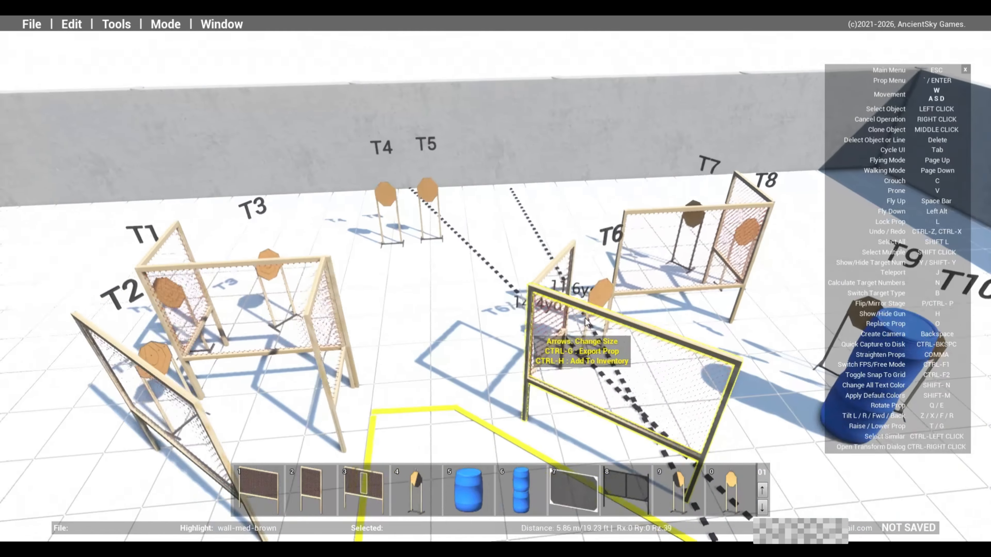
{"action": "middle_click", "coordinate": [503, 260]}
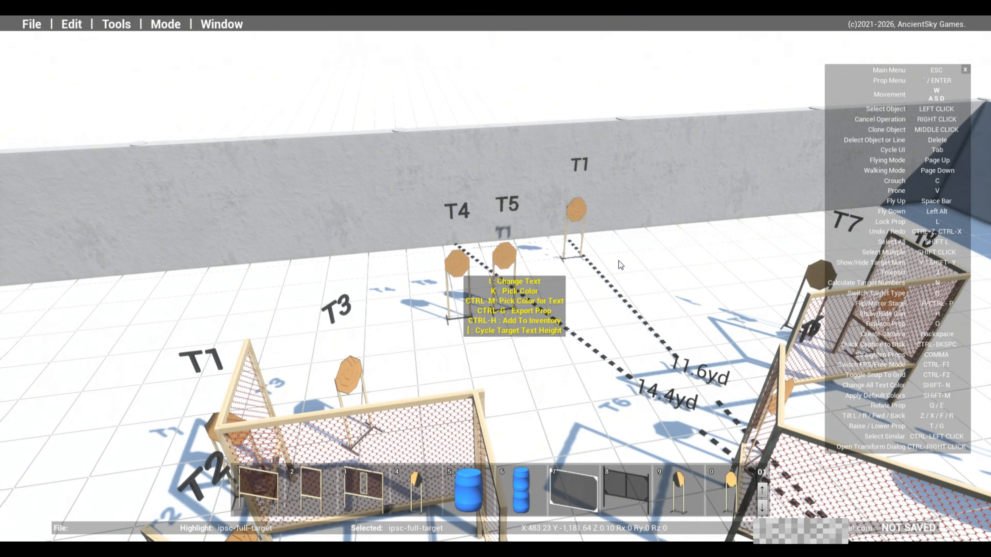
{"action": "key", "text": "s"}
{"action": "right_click_drag", "start_coordinate": [689, 282], "coordinate": [613, 383]}
Examine from the fault line and from above how the new target T7 fits behind the wall array
{"action": "key", "text": "d"}
{"action": "key", "text": "alt"}
{"action": "key", "text": "w"}
{"action": "key", "text": "a"}
{"action": "key", "text": "w"}
{"action": "key", "text": "d"}
{"action": "key", "text": "s"}
{"action": "key", "text": "d"}
{"action": "key", "text": "w"}
{"action": "key", "text": "space"}
{"action": "key", "text": "s"}
{"action": "key", "text": "s"}
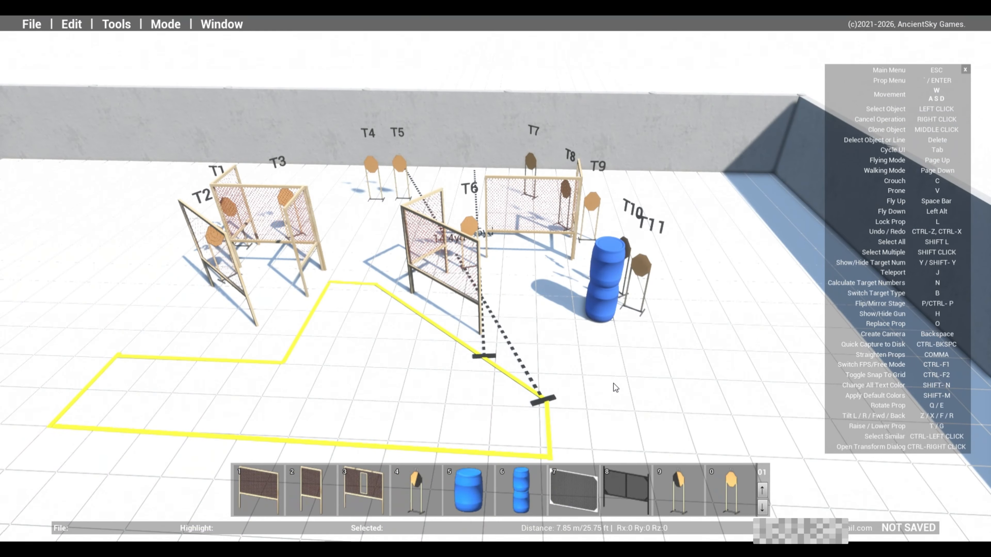
Try a full target with Rz 34 on the open floor beside T11, nearer the fault line
{"action": "key", "text": "w"}
{"action": "right_click_drag", "start_coordinate": [604, 381], "coordinate": [694, 421]}
{"action": "key", "text": "a"}
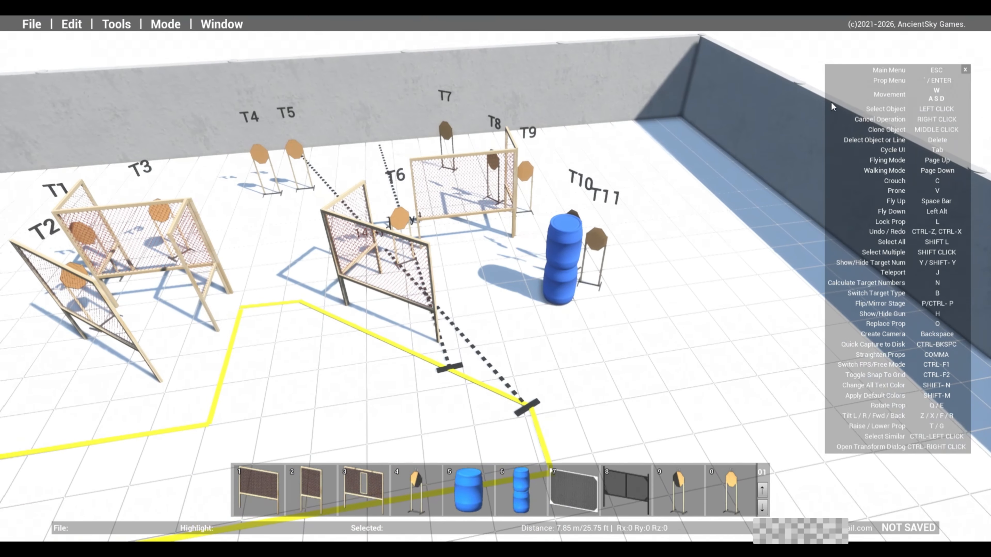
{"action": "left_click", "coordinate": [713, 489]}
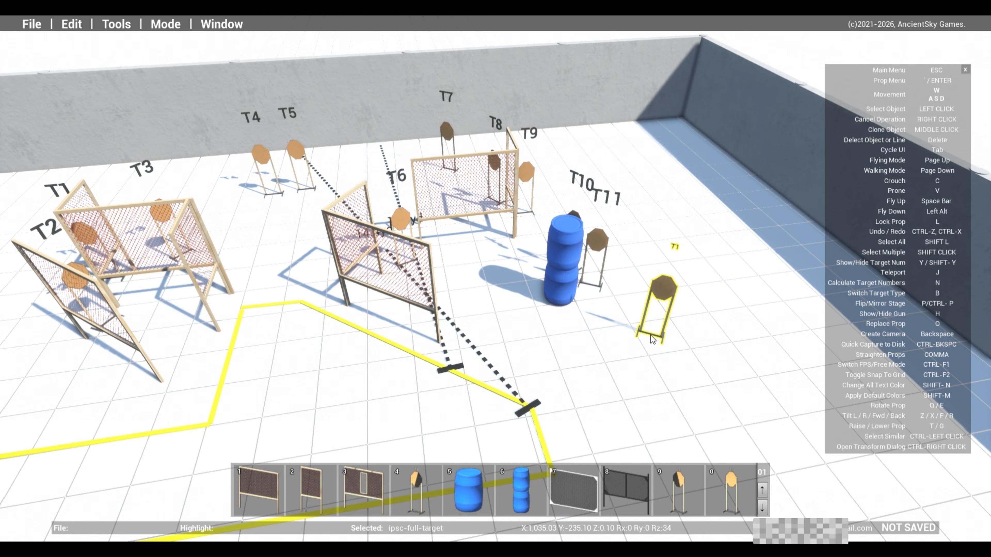
{"action": "key", "text": "a"}
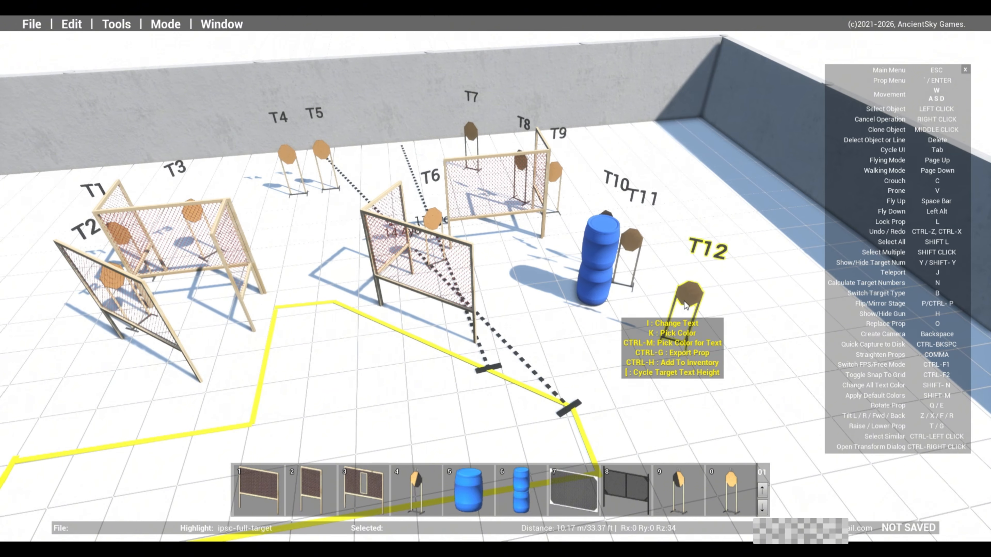
Try a clone of the barrel stack in front of target T12, and delete both props
{"action": "middle_click", "coordinate": [603, 287]}
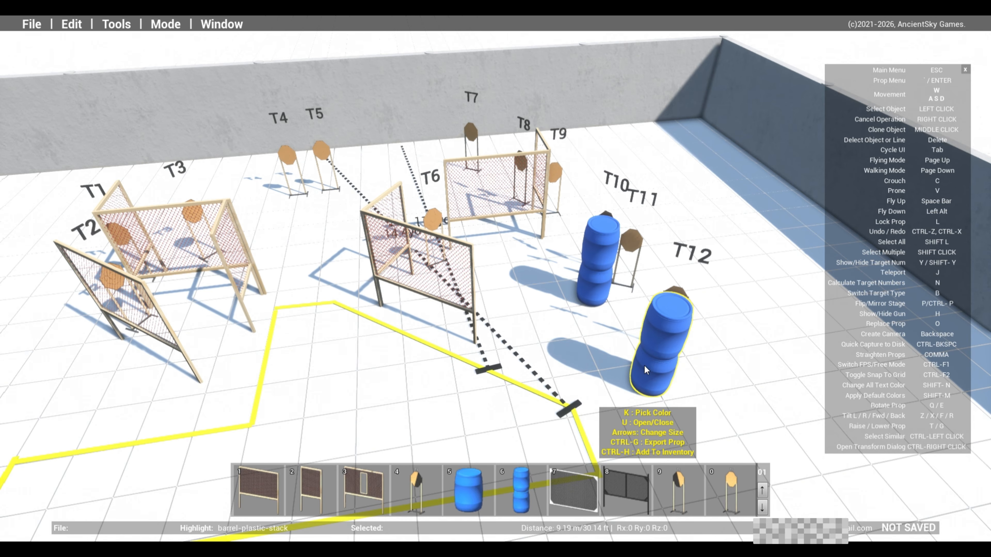
{"action": "left_click", "coordinate": [629, 364]}
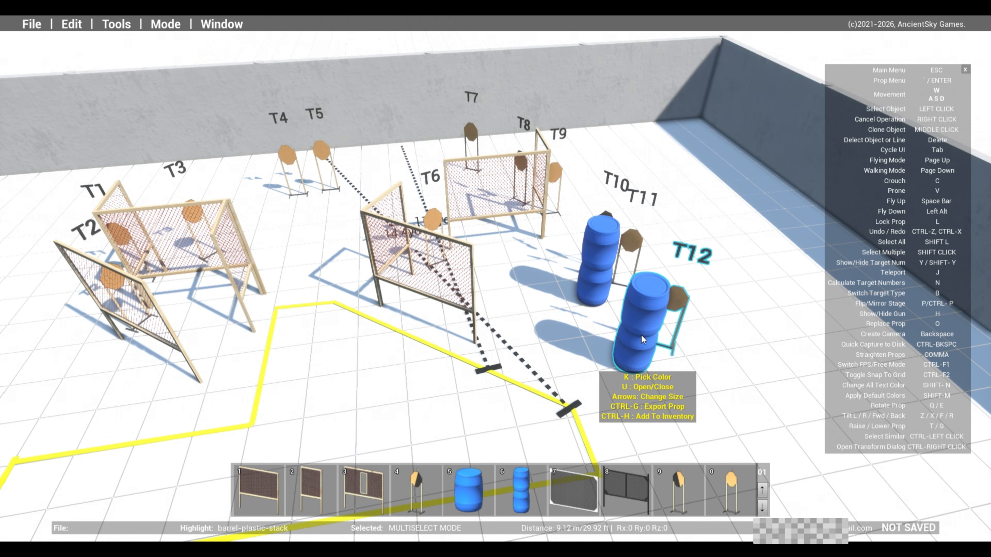
{"action": "key", "text": "Delete"}
{"action": "key", "text": "a"}
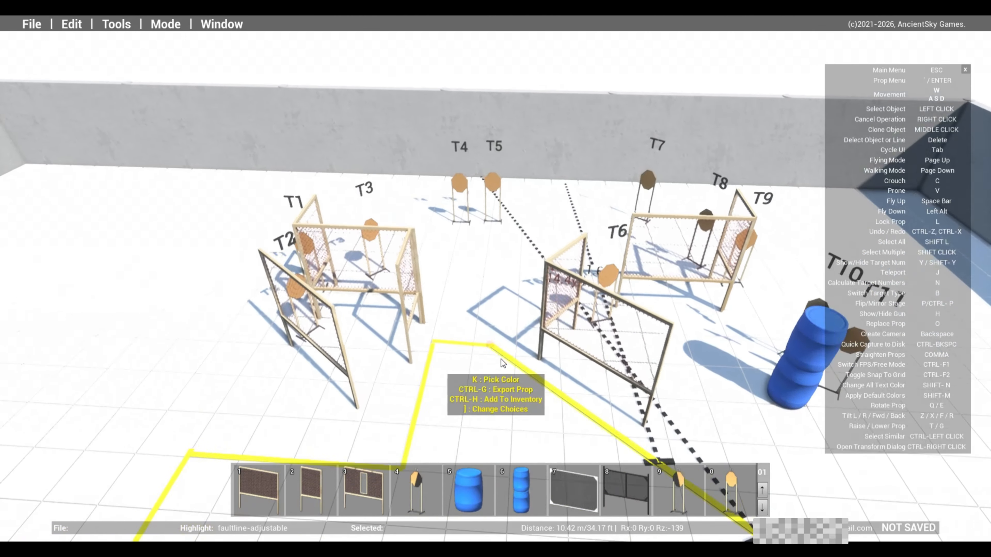
Place an IPSC mini popper with Rz 18 on the open floor near the back wall, beside target T7
{"action": "key", "text": "a"}
{"action": "key", "text": "bracketright"}
{"action": "left_click", "coordinate": [262, 499]}
{"action": "key", "text": "w"}
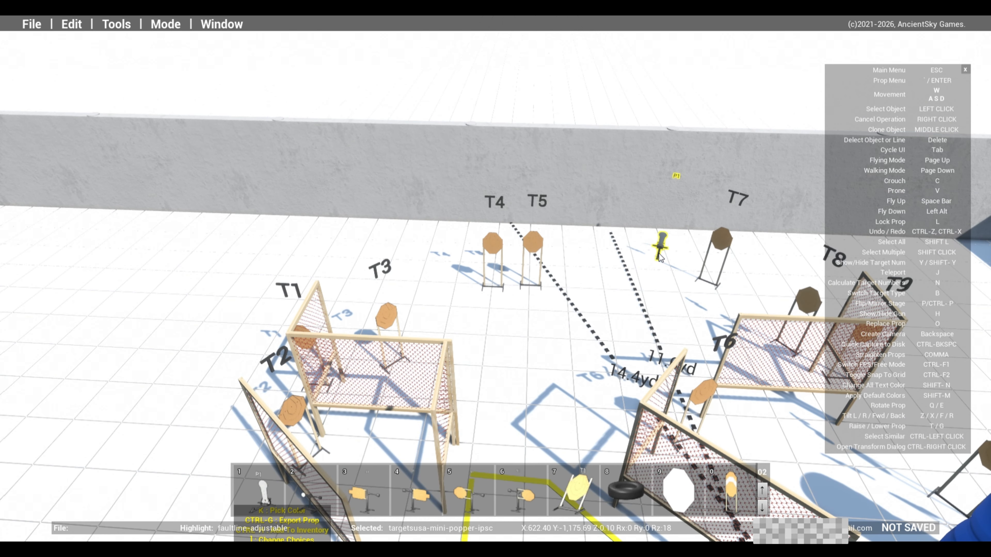
{"action": "key", "text": "s"}
Place a second mini popper far back on the open floor, between the T9 wall array and target T10
{"action": "right_click_drag", "start_coordinate": [657, 250], "coordinate": [542, 193]}
{"action": "key", "text": "alt"}
{"action": "key", "text": "s"}
{"action": "key", "text": "d"}
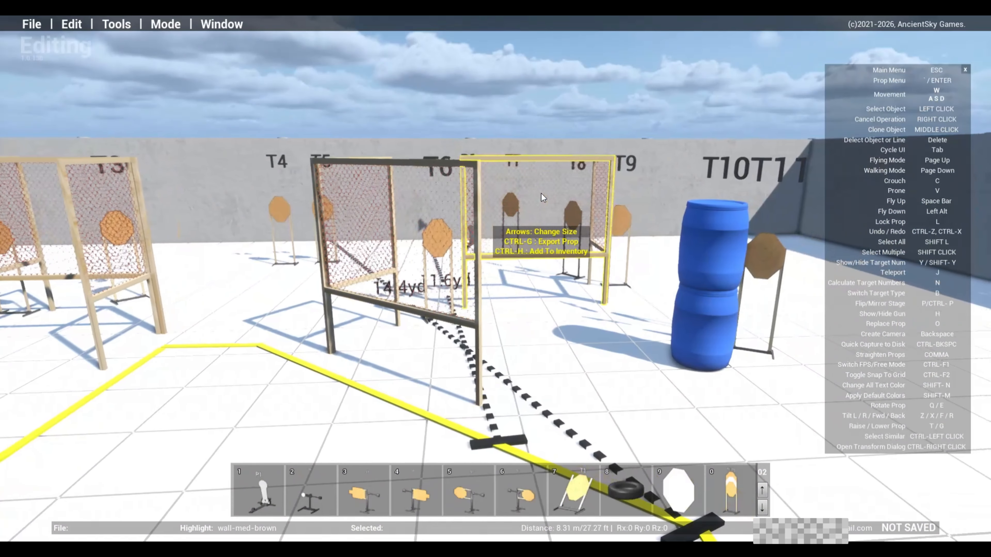
{"action": "key", "text": "w"}
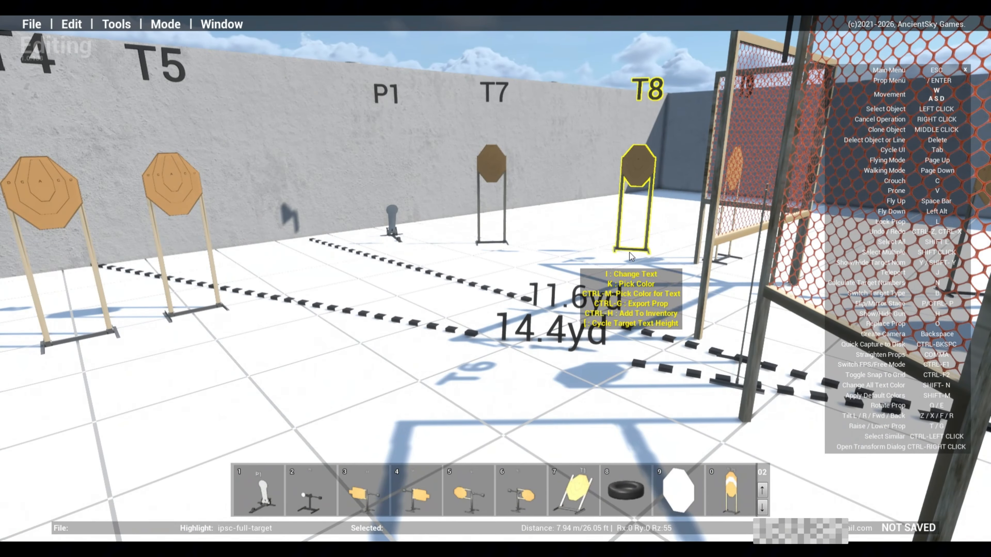
{"action": "left_click", "coordinate": [269, 496]}
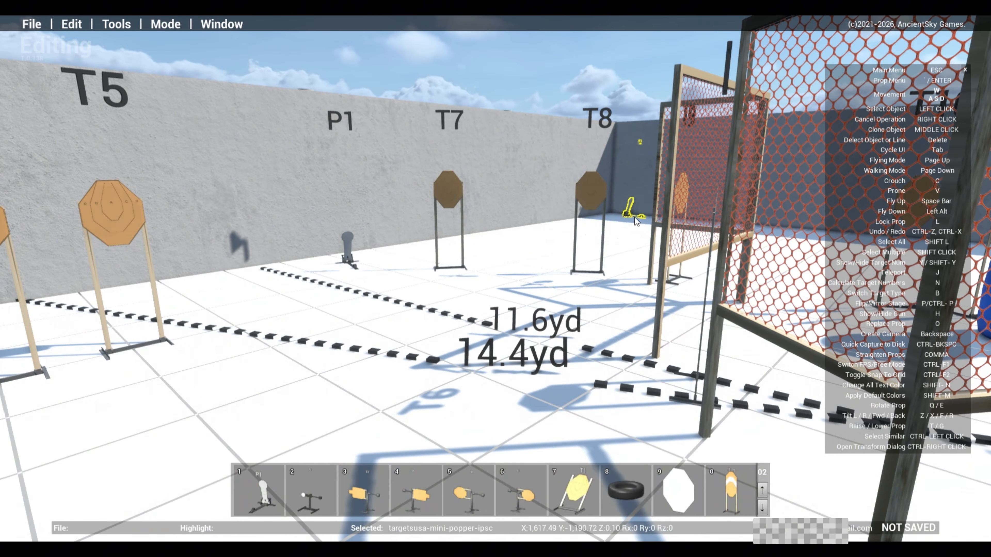
{"action": "left_click", "coordinate": [628, 238]}
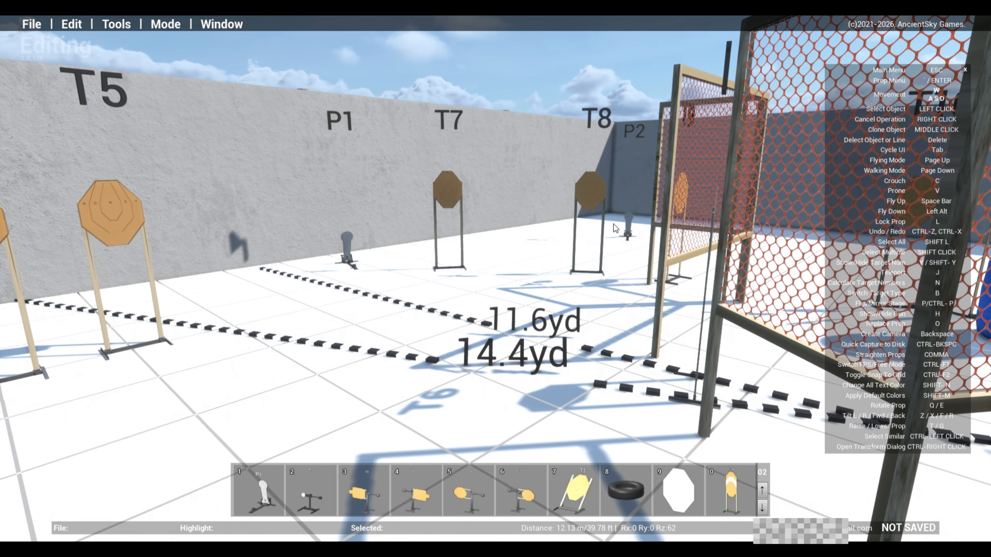
{"action": "left_click", "coordinate": [604, 213]}
{"action": "left_click", "coordinate": [584, 287]}
Place a single blue plastic barrel in front of popper P2 to cover its base
{"action": "key", "text": "d"}
{"action": "right_click_drag", "start_coordinate": [656, 374], "coordinate": [552, 358]}
{"action": "key", "text": "d"}
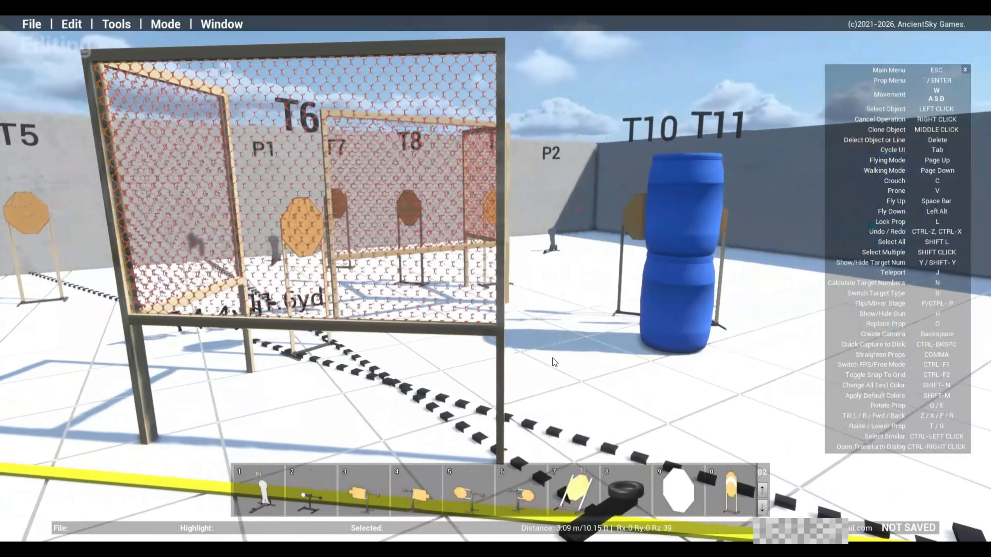
{"action": "key", "text": "a"}
{"action": "scroll", "coordinate": [415, 468], "scroll_direction": "up", "scroll_amount": 2}
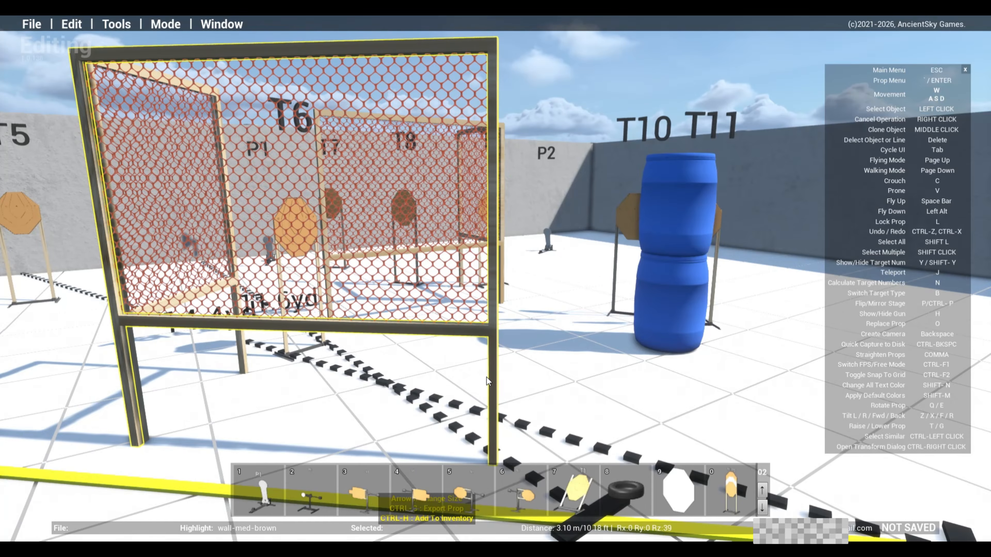
{"action": "left_click", "coordinate": [466, 489]}
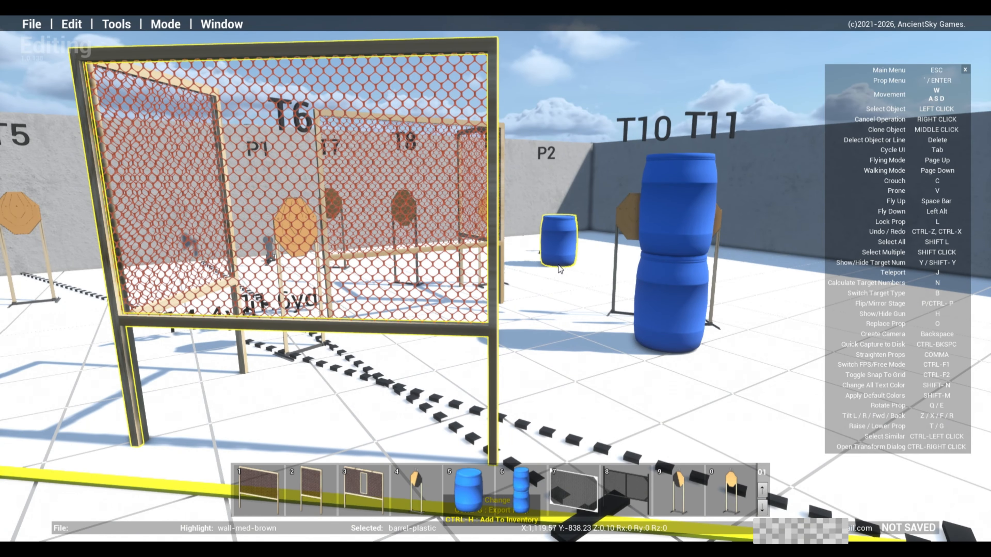
{"action": "key", "text": "d"}
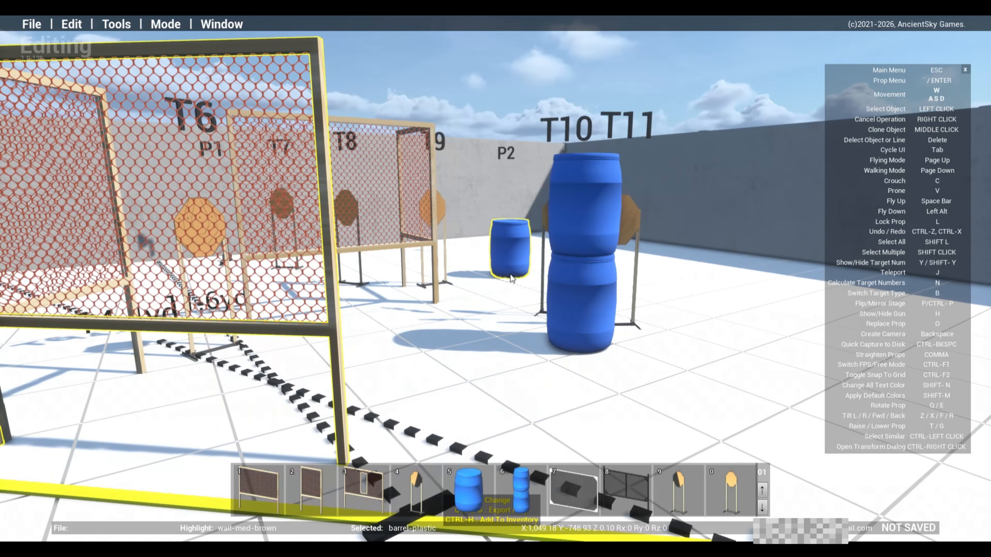
{"action": "left_click", "coordinate": [512, 269]}
Examine from several spots along the fault line how the barrel and wall arrays hide popper P2
{"action": "key", "text": "a"}
{"action": "key", "text": "w"}
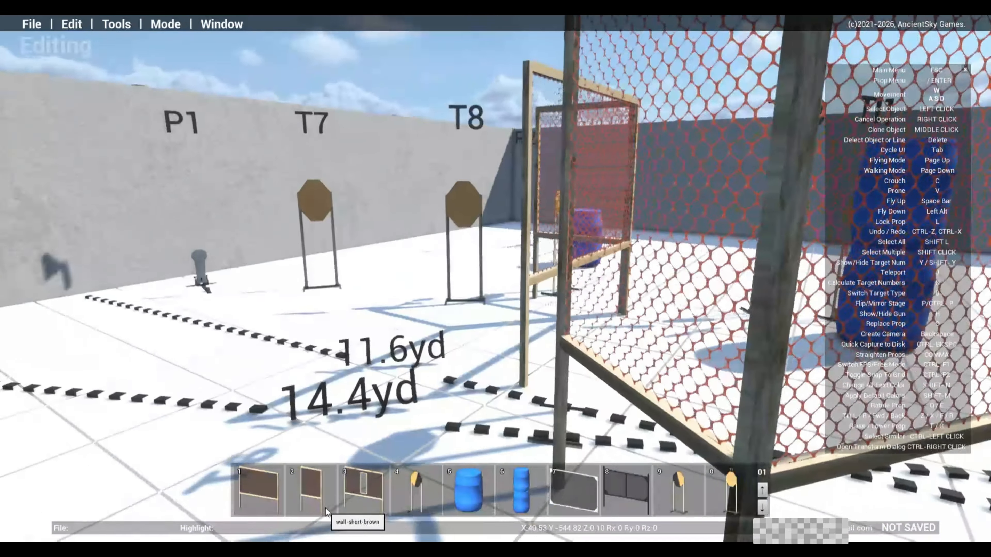
{"action": "key", "text": "d"}
{"action": "key", "text": "s"}
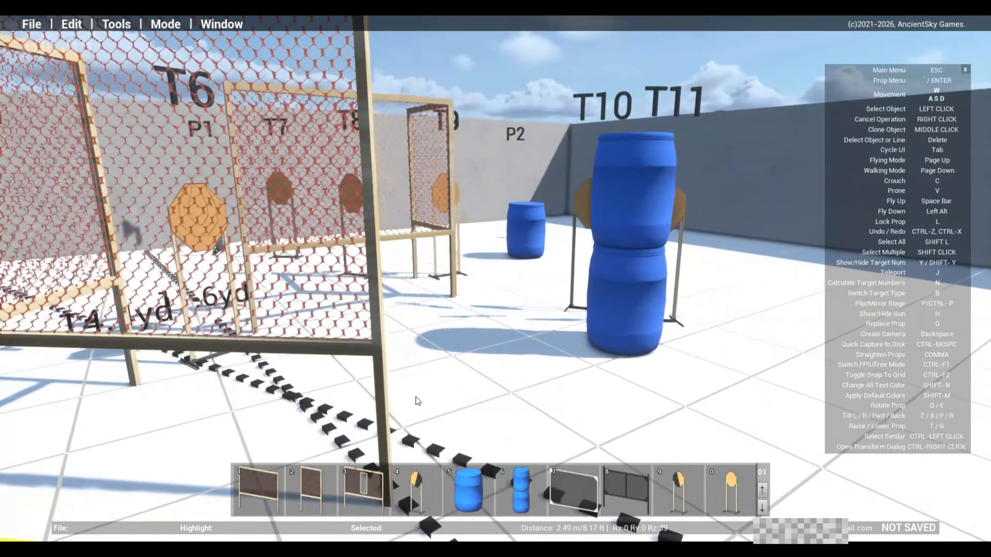
{"action": "key", "text": "d"}
{"action": "key", "text": "a"}
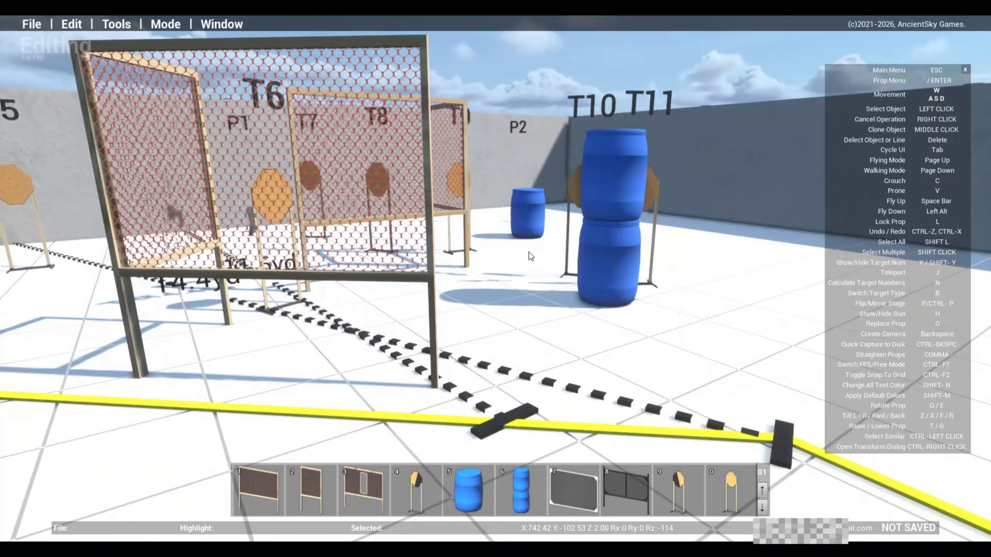
{"action": "left_click", "coordinate": [523, 235]}
{"action": "key", "text": "s"}
{"action": "key", "text": "w"}
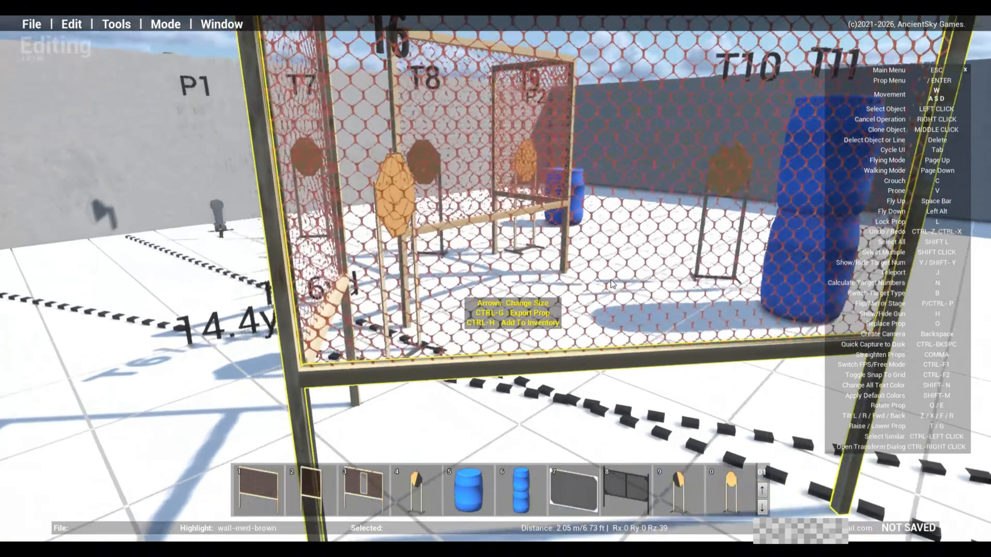
{"action": "key", "text": "a"}
{"action": "key", "text": "s"}
{"action": "key", "text": "d"}
{"action": "key", "text": "s"}
{"action": "key", "text": "d"}
{"action": "right_click_drag", "start_coordinate": [491, 287], "coordinate": [449, 306]}
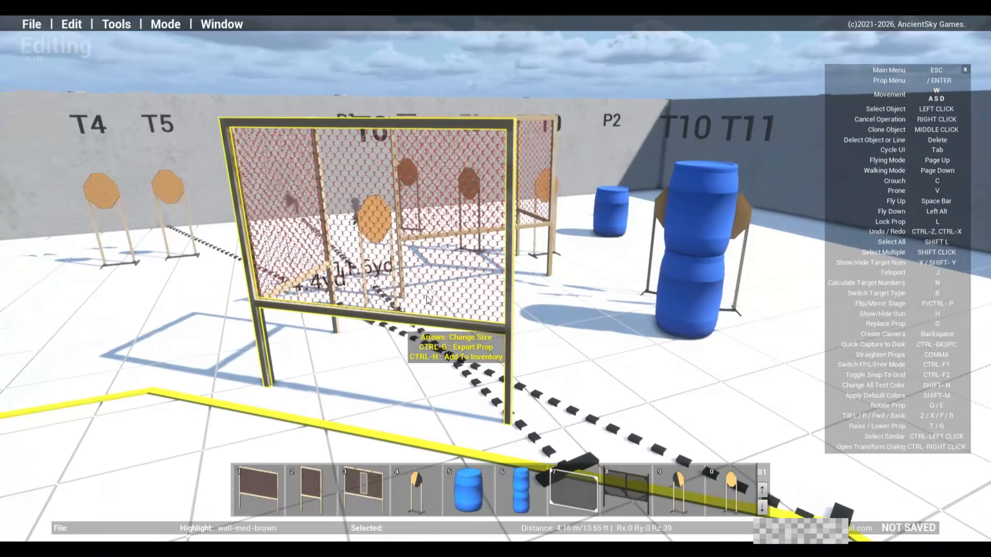
Clone the mini popper near T7 twice and place the copies side by side between targets T3 and T4
{"action": "key", "text": "d"}
{"action": "right_click_drag", "start_coordinate": [564, 287], "coordinate": [175, 311]}
{"action": "key", "text": "s"}
{"action": "key", "text": "w"}
{"action": "key", "text": "d"}
{"action": "key", "text": "a"}
{"action": "key", "text": "space"}
{"action": "right_click_drag", "start_coordinate": [612, 303], "coordinate": [756, 332]}
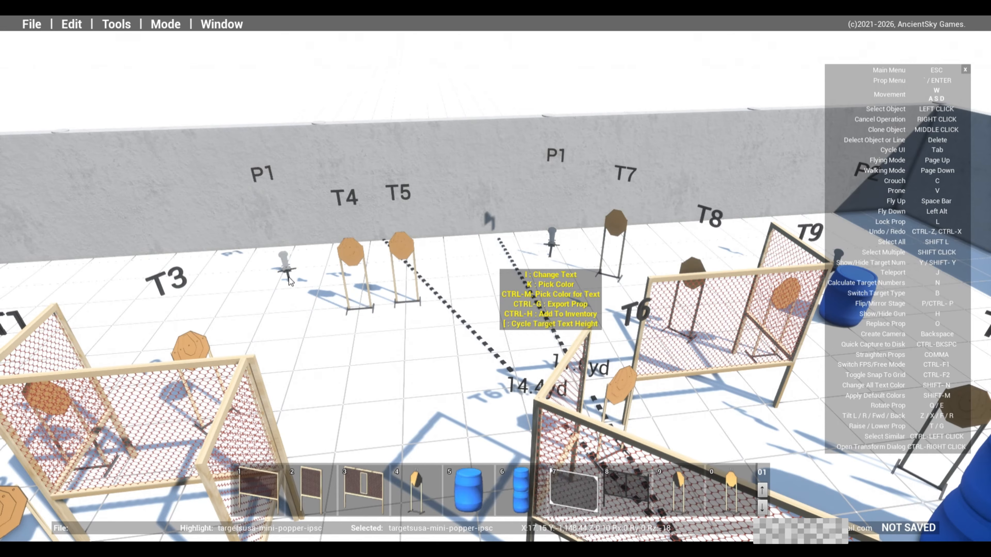
{"action": "middle_click", "coordinate": [288, 281]}
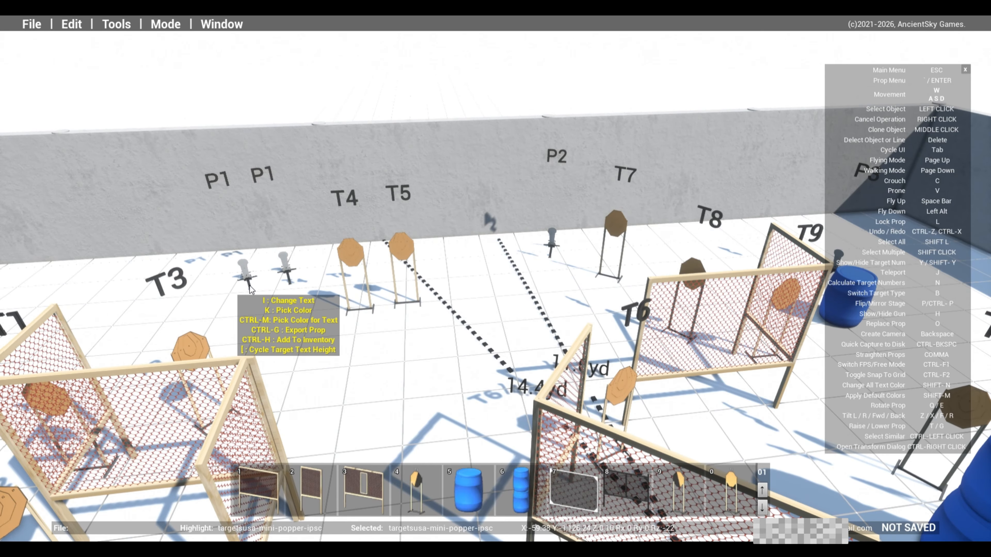
{"action": "left_click", "coordinate": [250, 288]}
Examine from the fault lines how poppers P1 and P2 can be seen around the T1–T3 wall array
{"action": "key", "text": "s"}
{"action": "key", "text": "alt"}
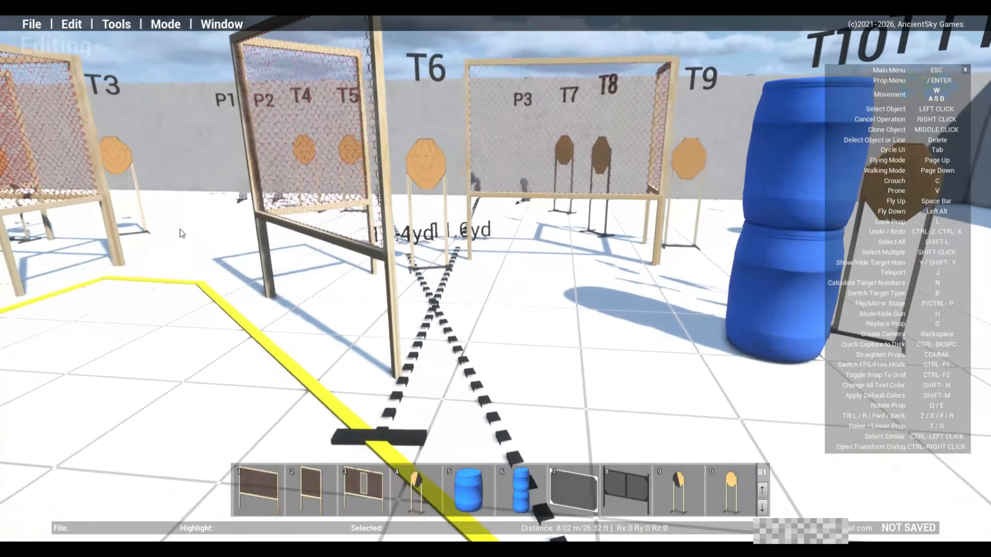
{"action": "key", "text": "a"}
{"action": "key", "text": "d"}
{"action": "key", "text": "a"}
{"action": "key", "text": "s"}
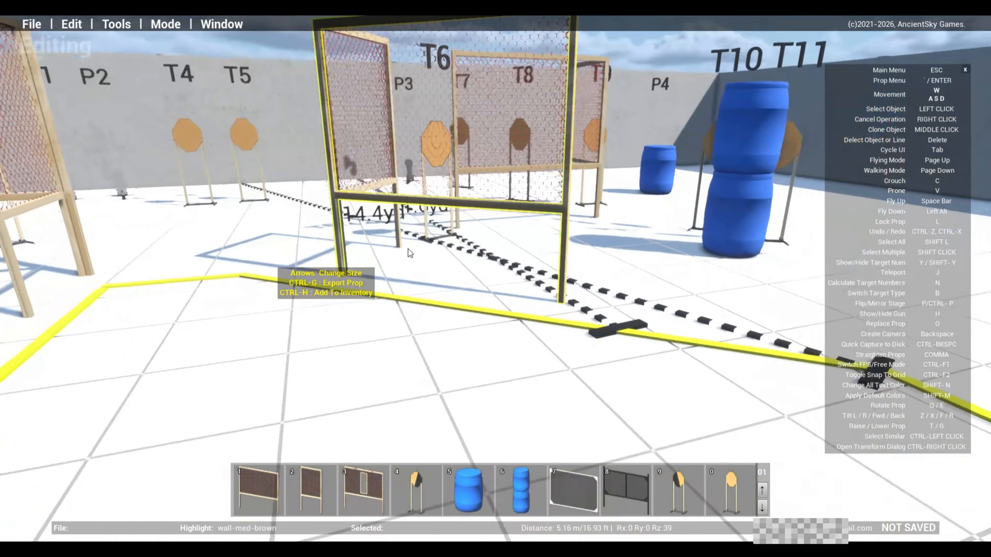
{"action": "key", "text": "s"}
{"action": "key", "text": "a"}
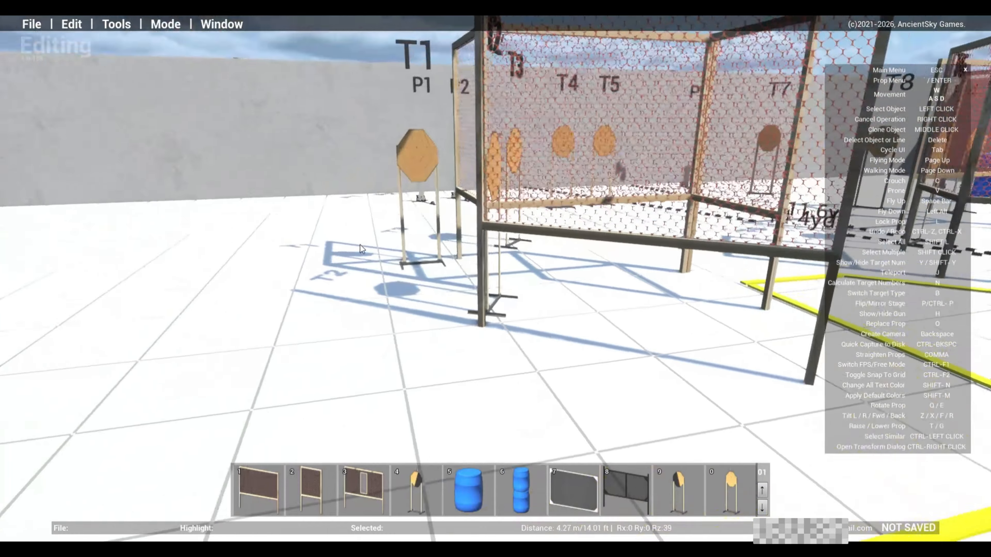
{"action": "key", "text": "d"}
{"action": "key", "text": "a"}
{"action": "key", "text": "d"}
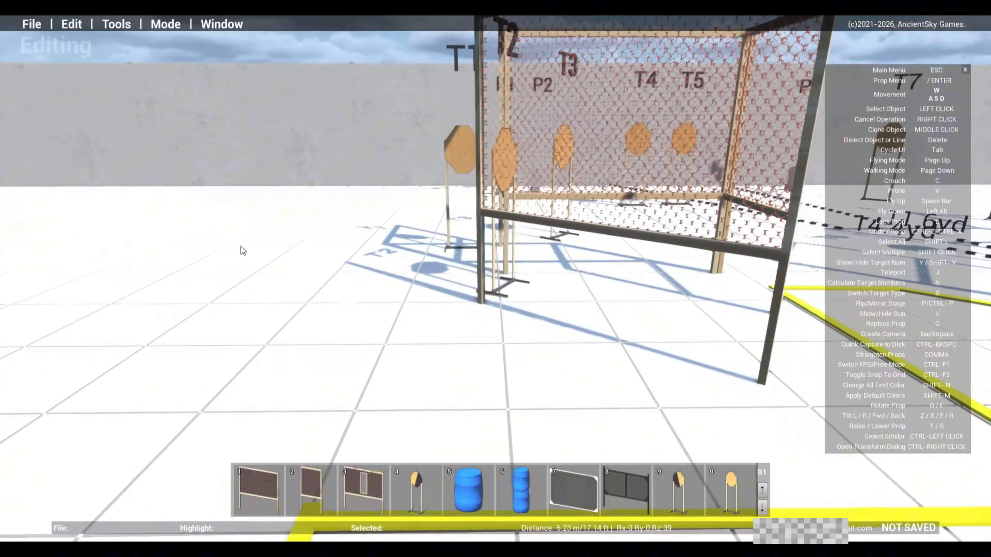
{"action": "key", "text": "s"}
{"action": "key", "text": "w"}
{"action": "key", "text": "a"}
{"action": "key", "text": "d"}
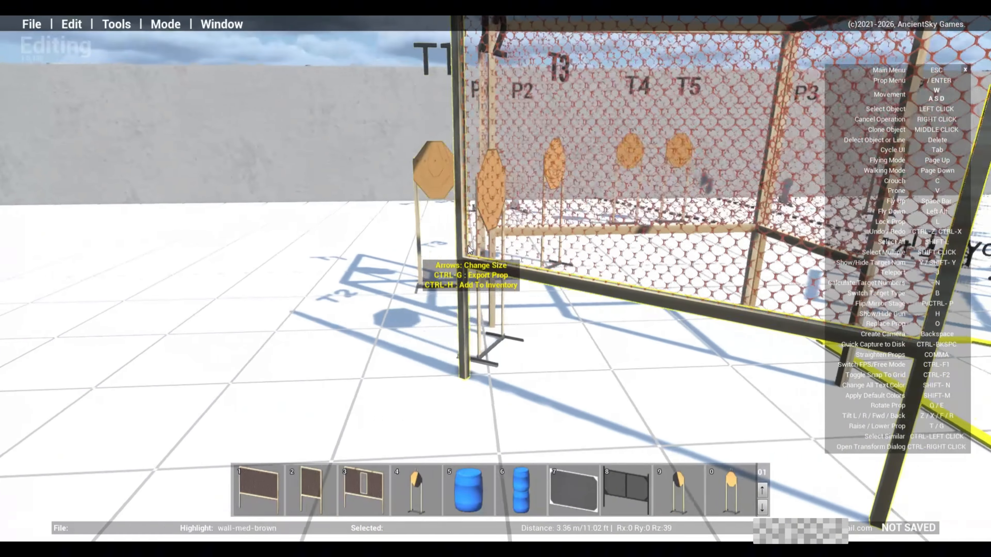
{"action": "key", "text": "a"}
{"action": "key", "text": "d"}
{"action": "key", "text": "a"}
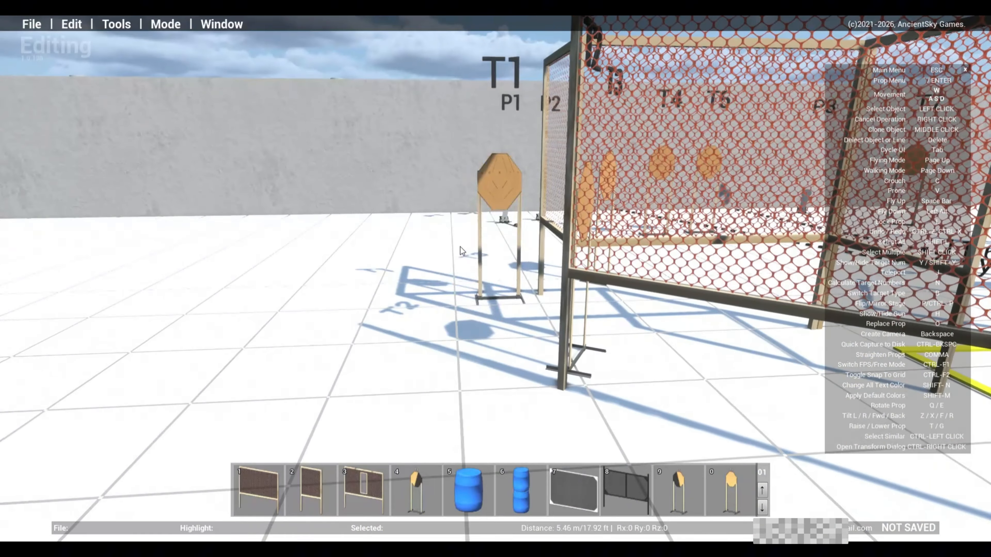
{"action": "key", "text": "s"}
{"action": "key", "text": "w"}
{"action": "key", "text": "a"}
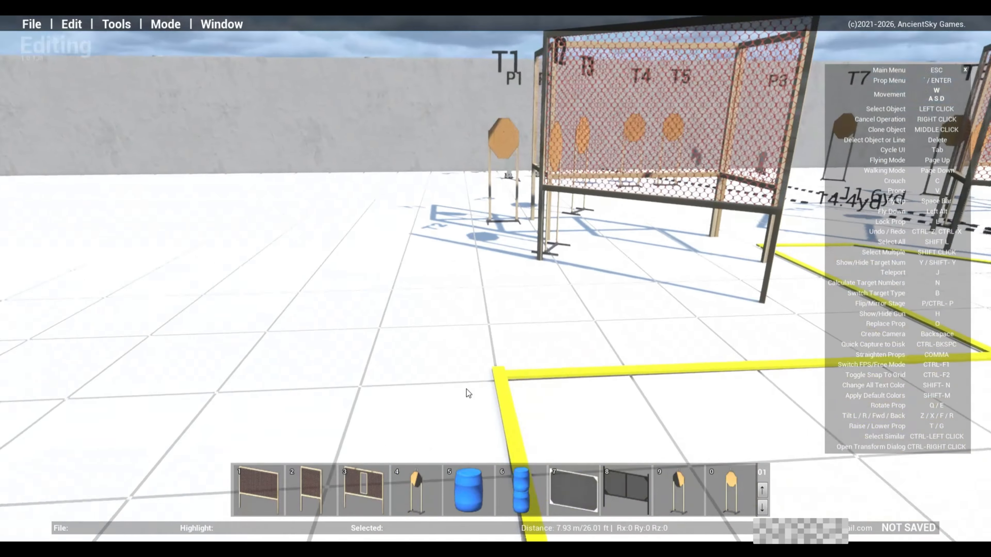
Move the short end fault line inward and trim the two long fault lines to end at it
{"action": "key", "text": "s"}
{"action": "key", "text": "d"}
{"action": "left_click", "coordinate": [405, 342]}
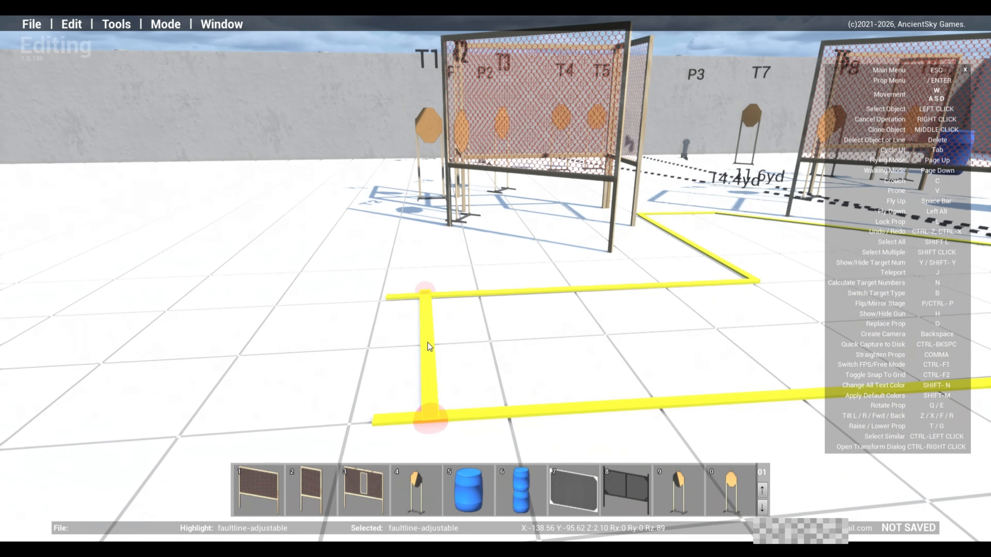
{"action": "left_click", "coordinate": [434, 345]}
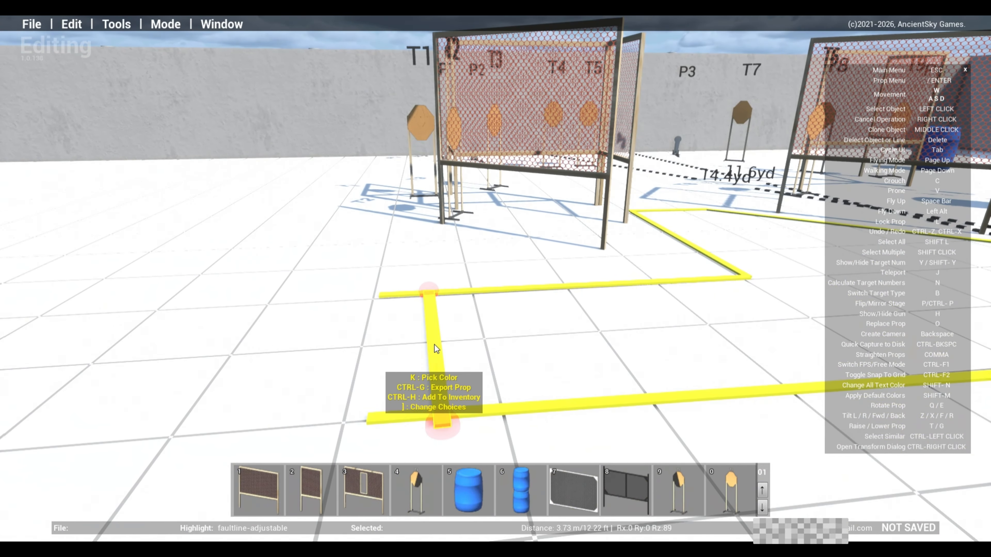
{"action": "left_click", "coordinate": [387, 296]}
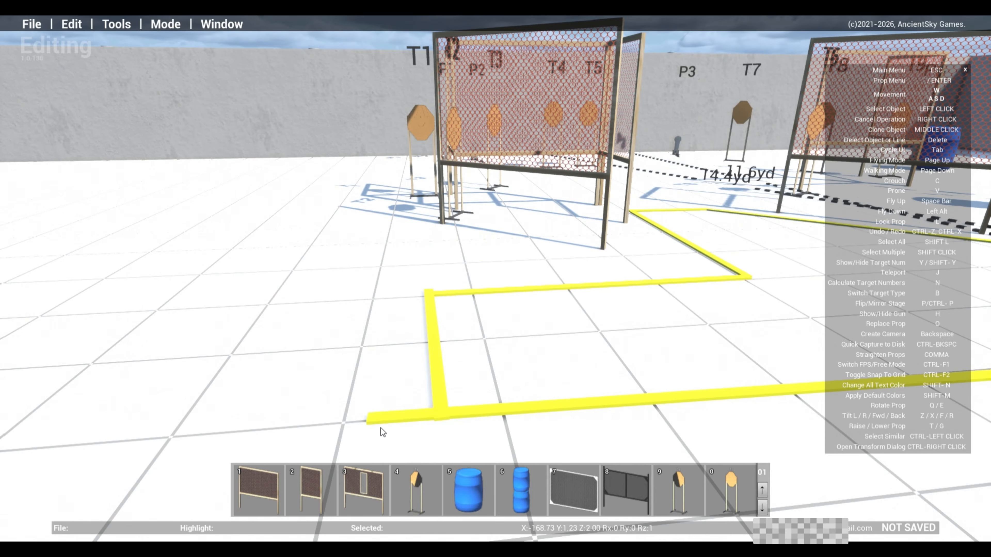
{"action": "left_click", "coordinate": [385, 421]}
{"action": "left_click", "coordinate": [435, 412]}
{"action": "key", "text": "w"}
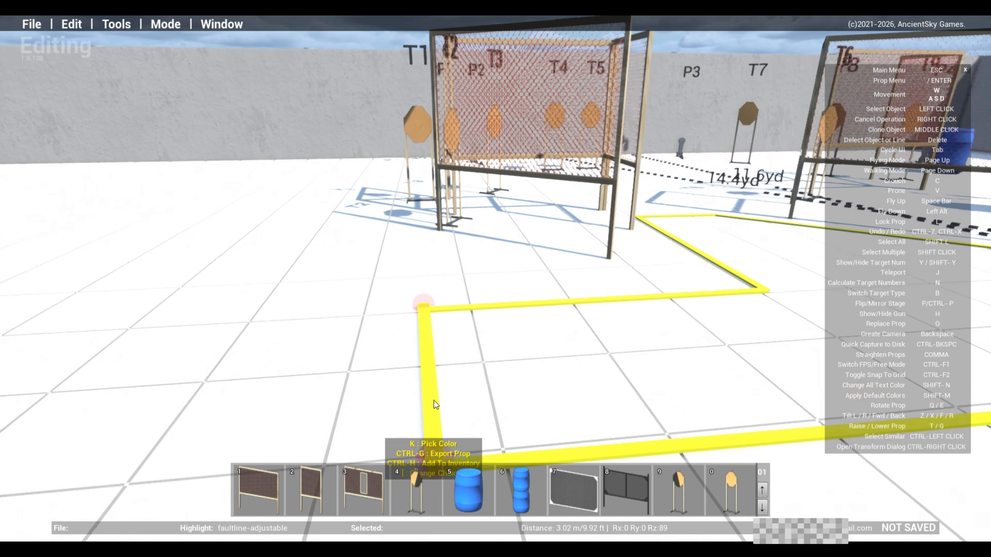
Examine from inside the shortened fault-line area and from above how the T1–T3 array and both poppers can be engaged
{"action": "right_click_drag", "start_coordinate": [434, 400], "coordinate": [424, 374]}
{"action": "key", "text": "s"}
{"action": "key", "text": "d"}
{"action": "key", "text": "w"}
{"action": "key", "text": "w"}
{"action": "key", "text": "a"}
{"action": "key", "text": "d"}
{"action": "key", "text": "w"}
{"action": "key", "text": "w"}
{"action": "key", "text": "d"}
{"action": "left_click", "coordinate": [383, 270]}
{"action": "key", "text": "a"}
{"action": "key", "text": "s"}
{"action": "key", "text": "w"}
{"action": "key", "text": "a"}
{"action": "key", "text": "d"}
{"action": "key", "text": "a"}
{"action": "key", "text": "d"}
{"action": "key", "text": "w"}
{"action": "key", "text": "s"}
{"action": "key", "text": "s"}
{"action": "key", "text": "a"}
{"action": "key", "text": "a"}
{"action": "key", "text": "d"}
{"action": "key", "text": "w"}
{"action": "key", "text": "s"}
{"action": "key", "text": "a"}
{"action": "key", "text": "d"}
{"action": "key", "text": "a"}
{"action": "key", "text": "s"}
{"action": "key", "text": "a"}
{"action": "key", "text": "s"}
{"action": "key", "text": "d"}
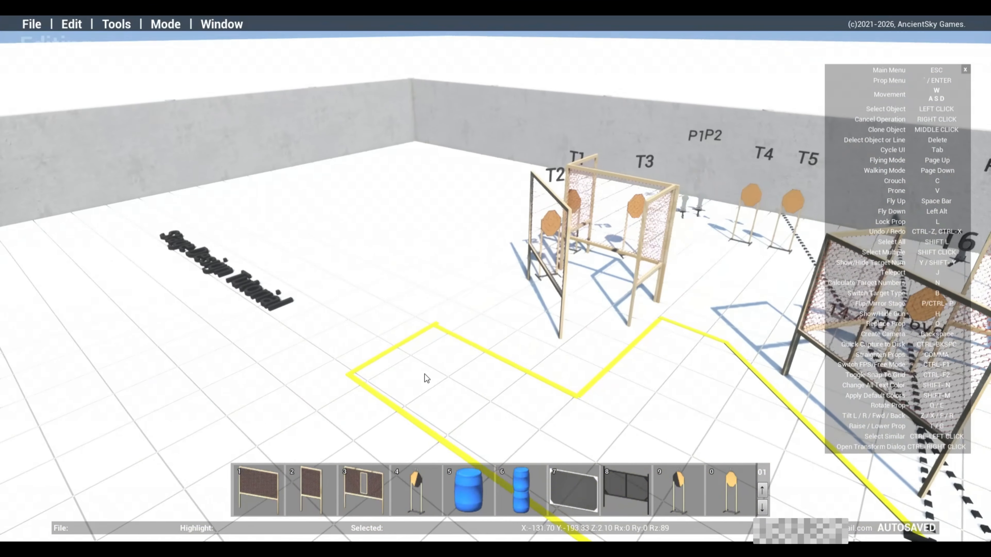
Place a full IPSC target with Rz -45 outside the fault-line corner, in front of the T1–T3 wall array
{"action": "left_click", "coordinate": [730, 490]}
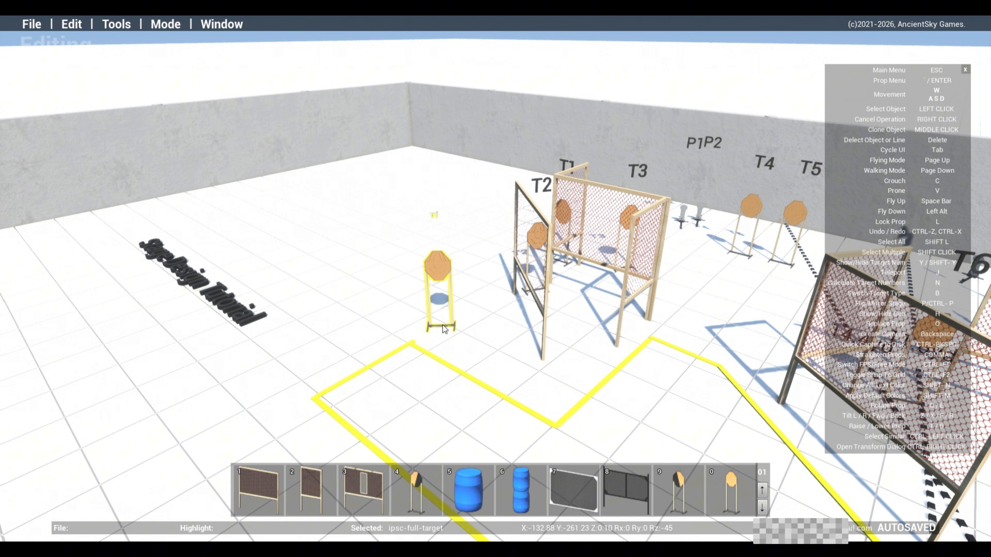
{"action": "key", "text": "d"}
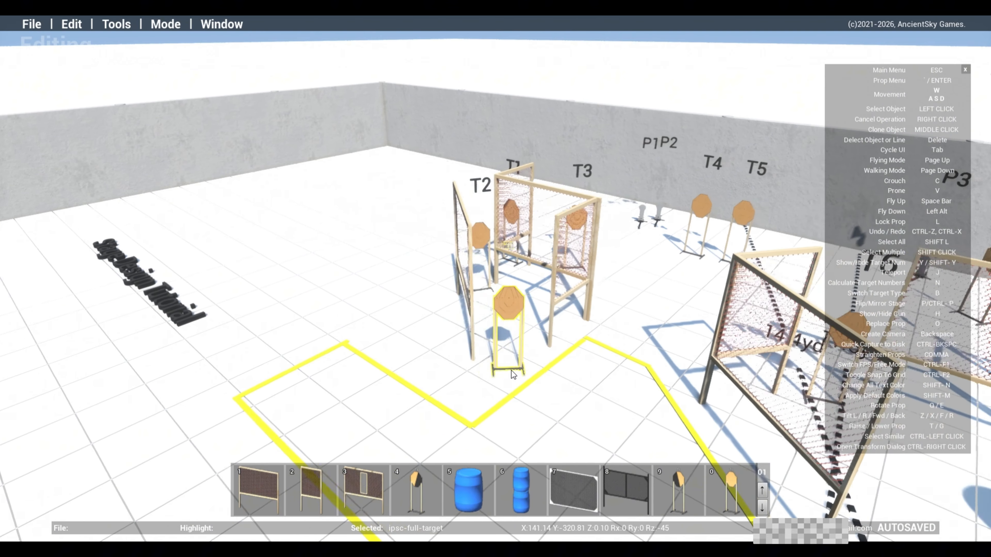
{"action": "key", "text": "a"}
{"action": "left_click", "coordinate": [399, 337]}
{"action": "key", "text": "w"}
{"action": "key", "text": "a"}
Reposition the new full target beside the dark wall of the T1–T3 array, to about X -72, Y -289
{"action": "right_click_drag", "start_coordinate": [429, 355], "coordinate": [489, 172]}
{"action": "left_click", "coordinate": [491, 310]}
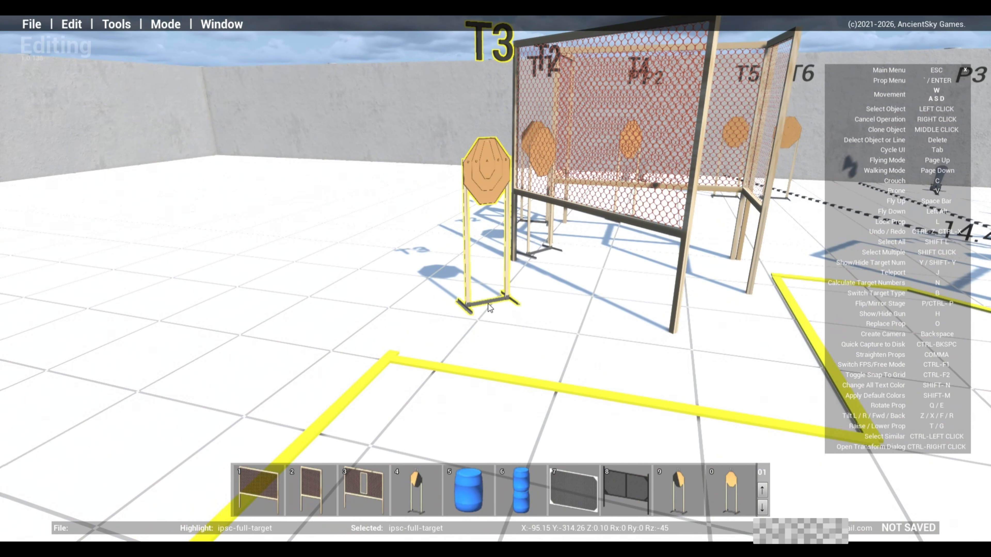
{"action": "left_click", "coordinate": [482, 307]}
{"action": "key", "text": "w"}
{"action": "key", "text": "a"}
{"action": "right_click_drag", "start_coordinate": [500, 335], "coordinate": [618, 378]}
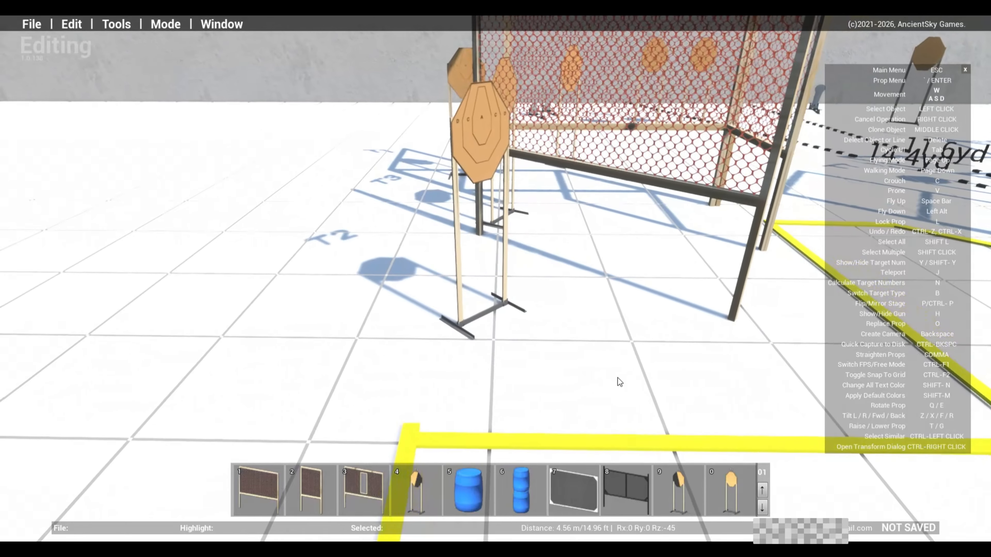
{"action": "key", "text": "d"}
{"action": "key", "text": "a"}
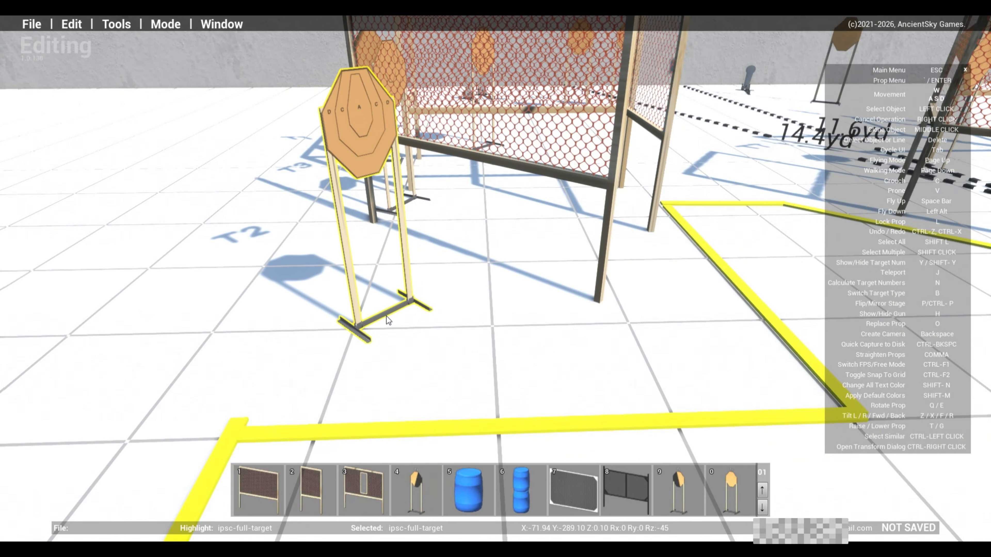
Place a short brown wall with Rz 0 between the new full target and the fault-line corner
{"action": "left_click", "coordinate": [325, 485]}
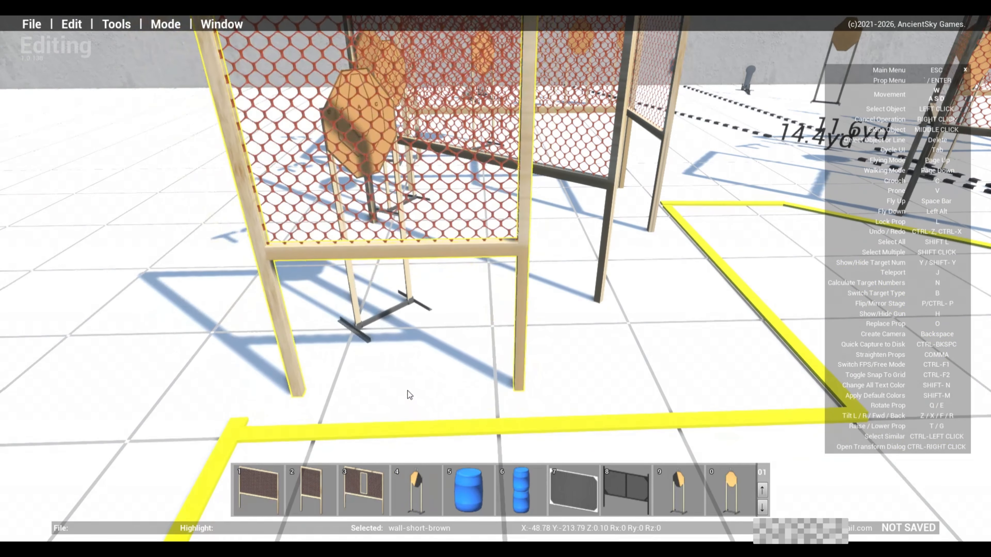
{"action": "key", "text": "d"}
{"action": "right_click_drag", "start_coordinate": [405, 397], "coordinate": [507, 268]}
{"action": "left_click", "coordinate": [277, 167]}
{"action": "left_click", "coordinate": [351, 278]}
{"action": "key", "text": "a"}
{"action": "key", "text": "s"}
{"action": "right_click_drag", "start_coordinate": [562, 178], "coordinate": [482, 291]}
{"action": "key", "text": "d"}
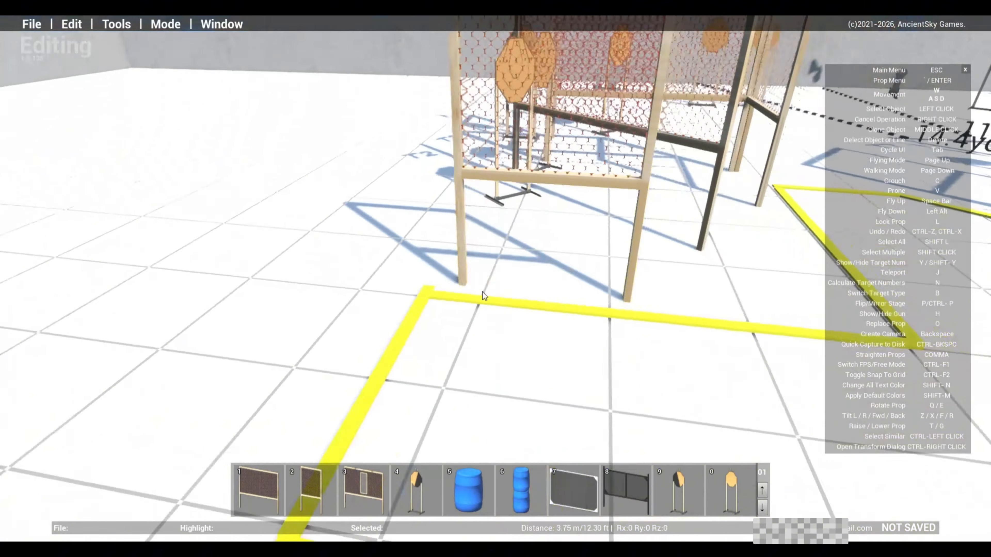
Reposition the extra full target between the short brown wall and the dark wall, to about X -63, Y -364
{"action": "key", "text": "space"}
{"action": "left_click", "coordinate": [367, 306]}
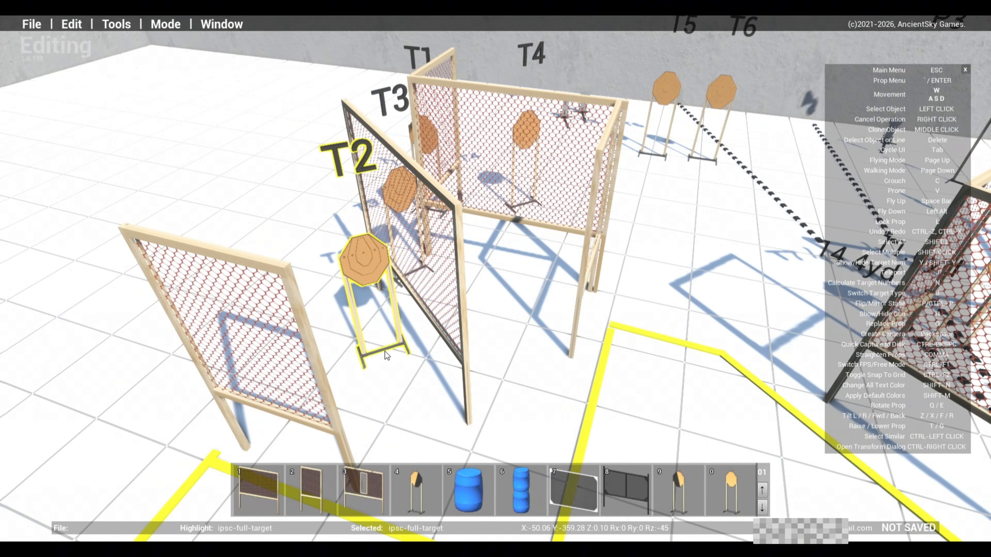
{"action": "left_click", "coordinate": [390, 342]}
{"action": "left_click", "coordinate": [391, 342]}
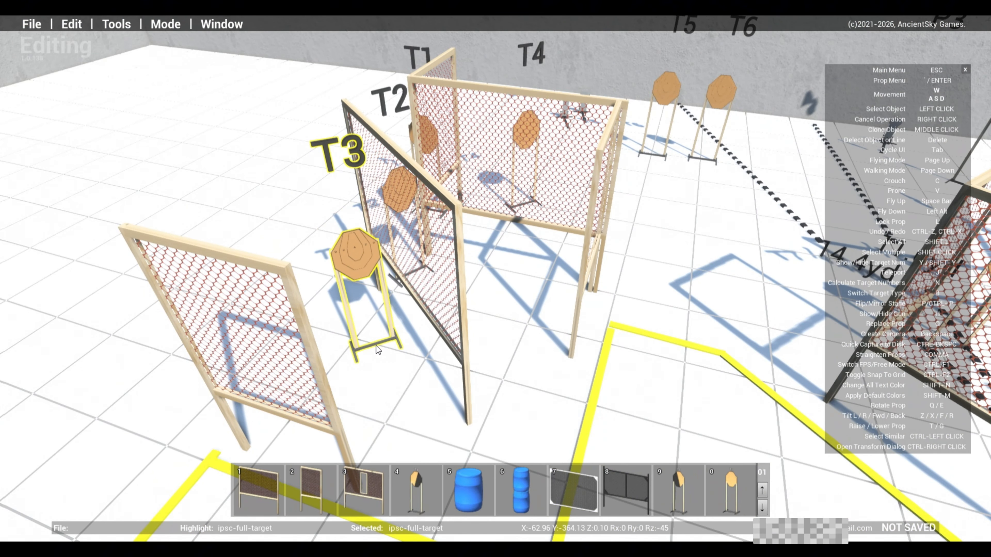
{"action": "left_click", "coordinate": [376, 340]}
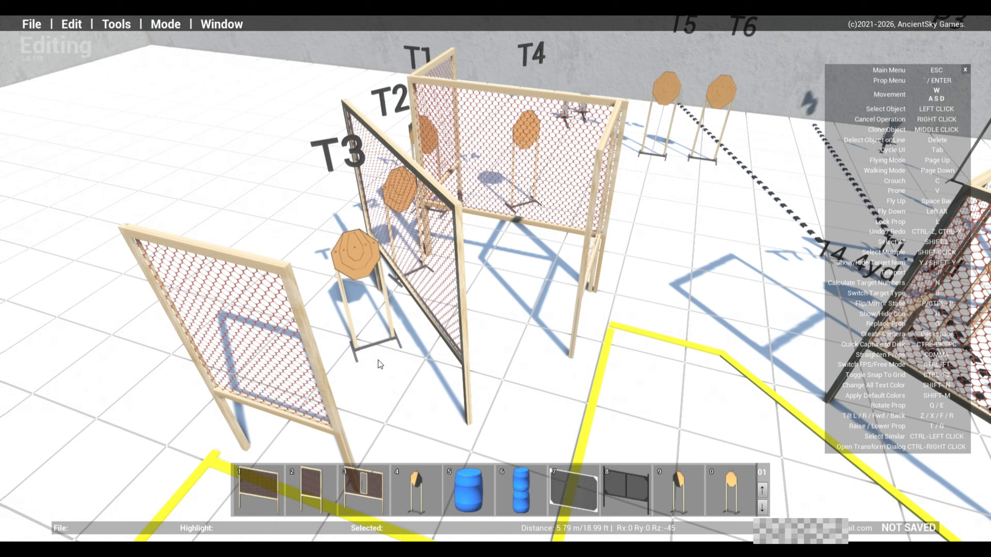
Delete the extra full target and the short wall outside the fault-line corner, beside the T1–T3 array
{"action": "left_click", "coordinate": [359, 255]}
{"action": "key", "text": "Delete"}
{"action": "key", "text": "Delete"}
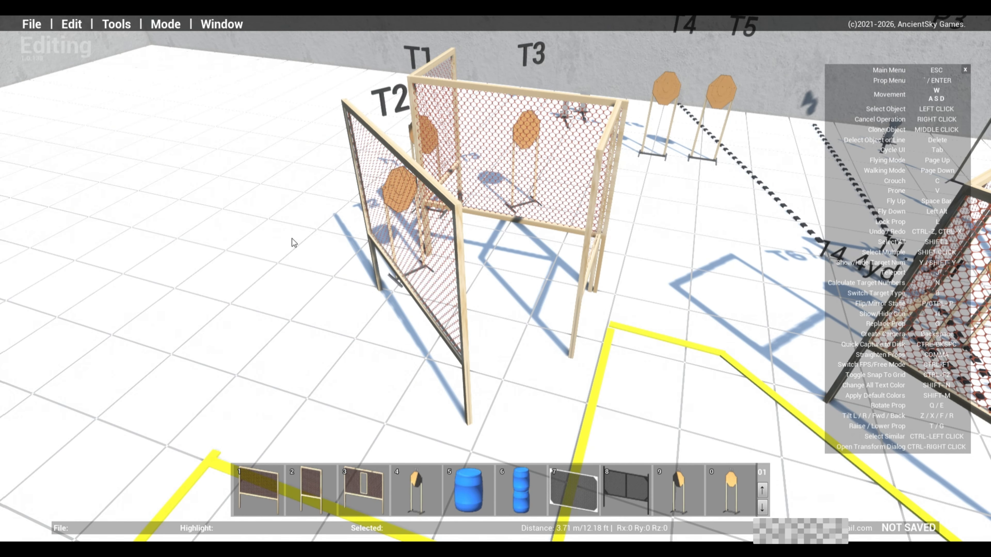
Examine the whole stage from above, comparing the fault-line area with the wall arrays, barrels, targets and poppers
{"action": "key", "text": "s"}
{"action": "key", "text": "a"}
{"action": "right_click_drag", "start_coordinate": [301, 226], "coordinate": [646, 376]}
{"action": "key", "text": "s"}
{"action": "key", "text": "s"}
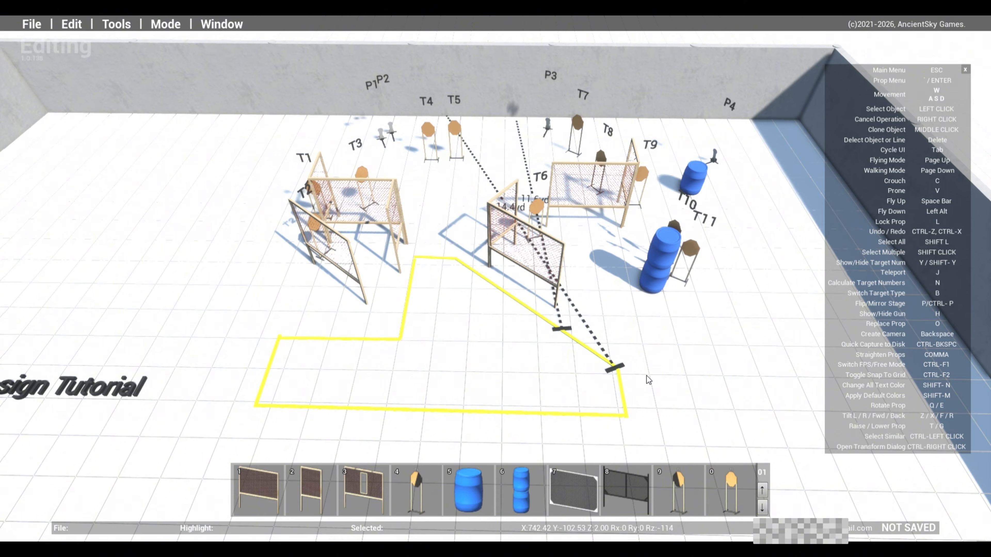
{"action": "key", "text": "a"}
{"action": "key", "text": "w"}
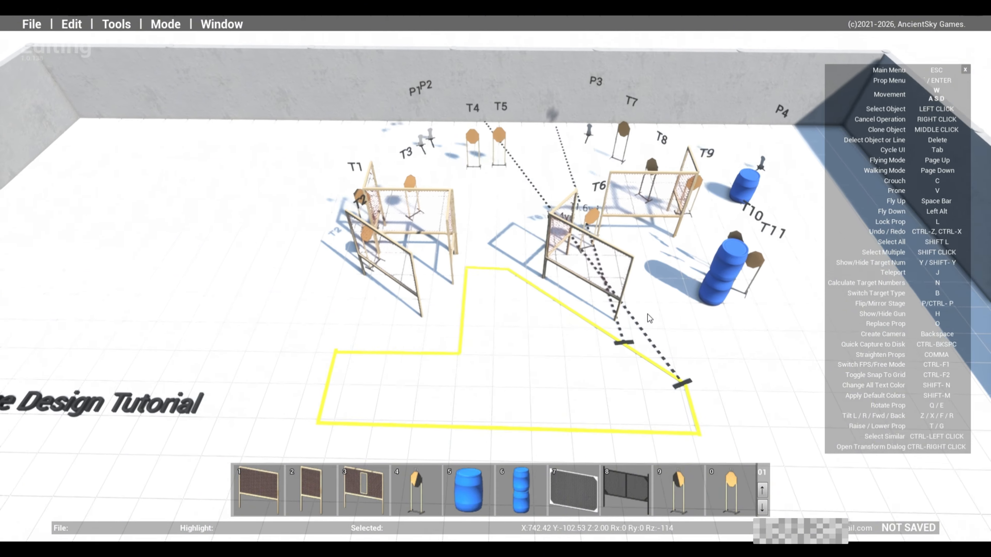
{"action": "key", "text": "w"}
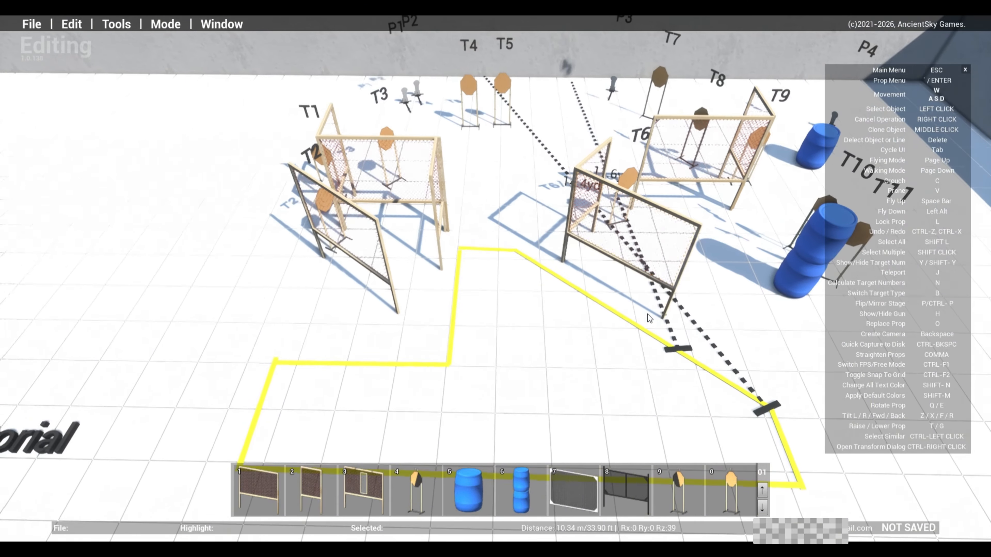
{"action": "key", "text": "s"}
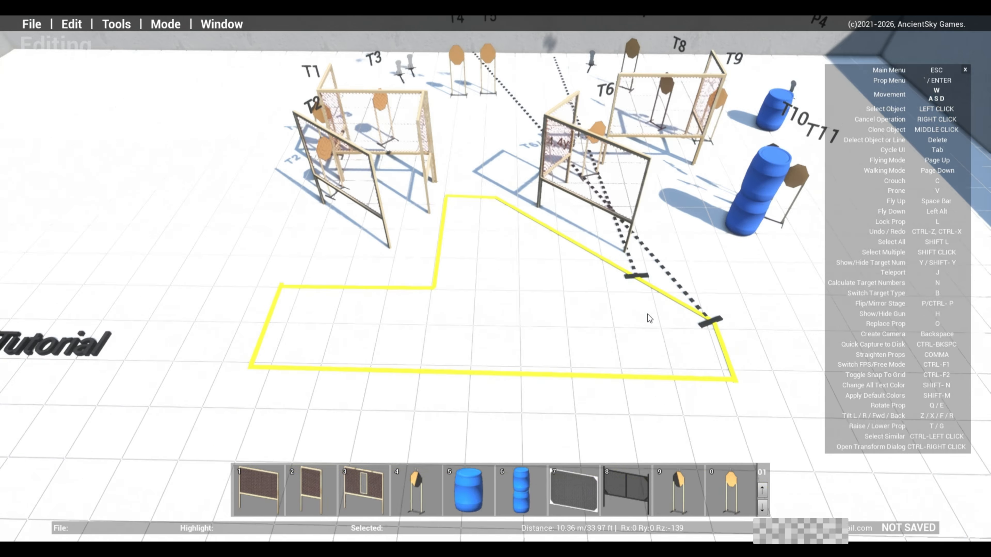
{"action": "key", "text": "w"}
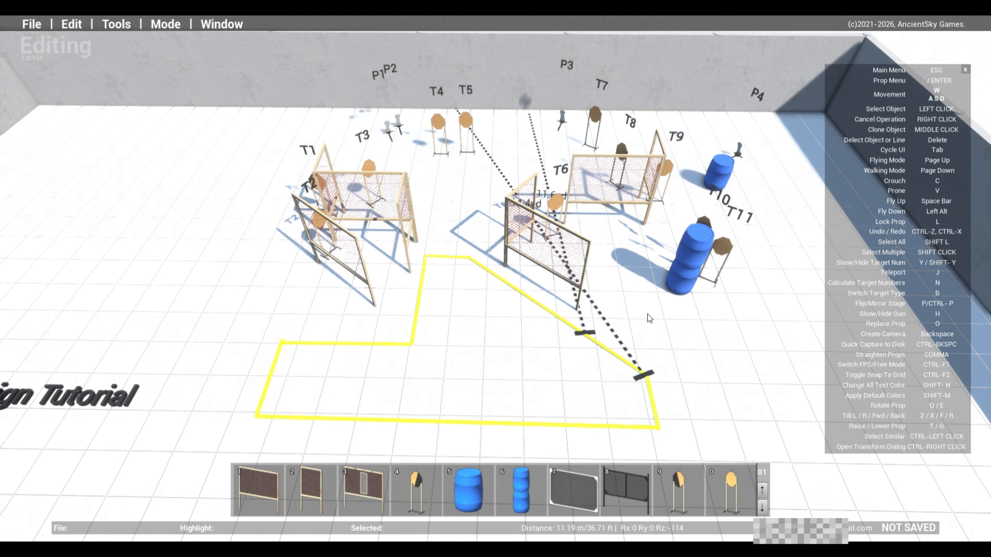
{"action": "key", "text": "w"}
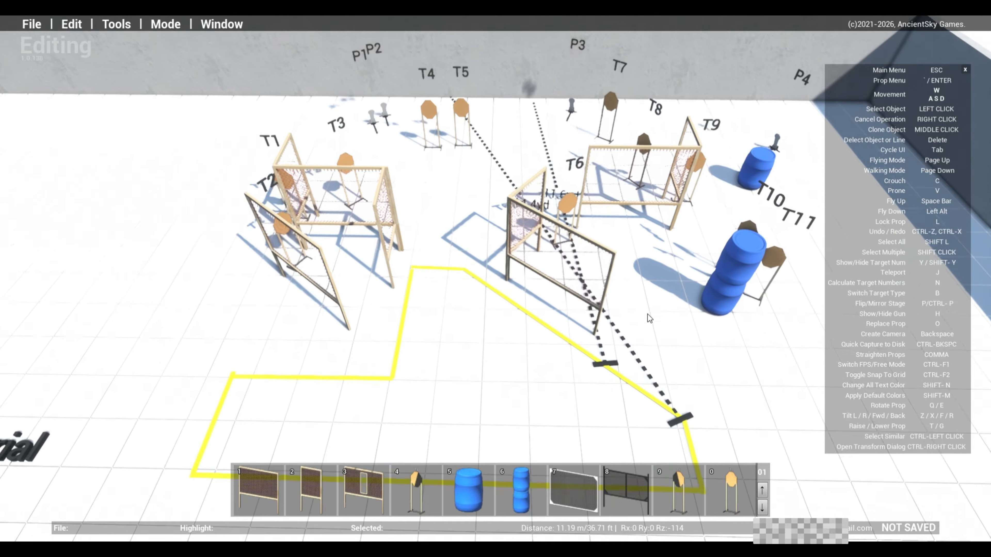
Examine at eye level how the walls around T6 and the T1–T3 array screen the targets from the fault lines
{"action": "key", "text": "w"}
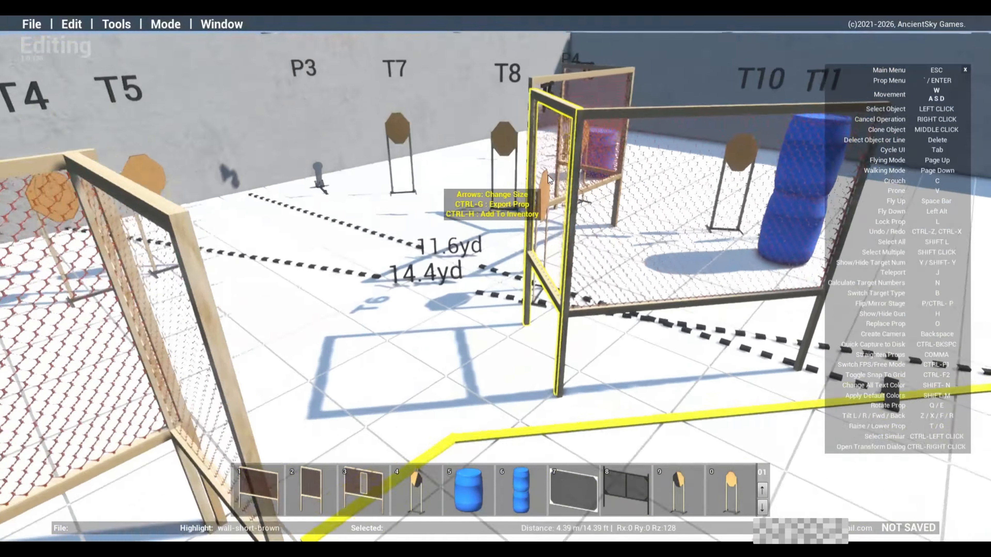
{"action": "key", "text": "s"}
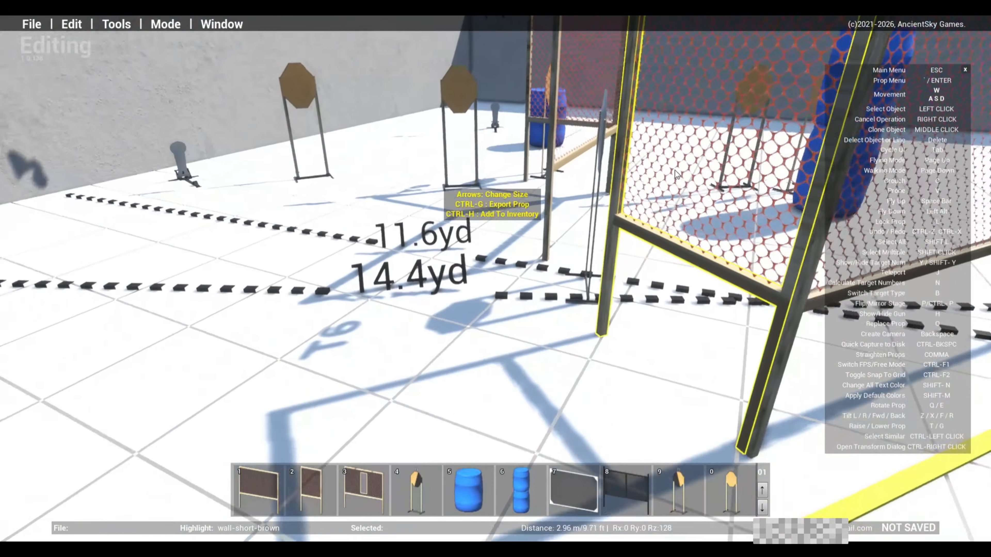
{"action": "key", "text": "w"}
{"action": "key", "text": "d"}
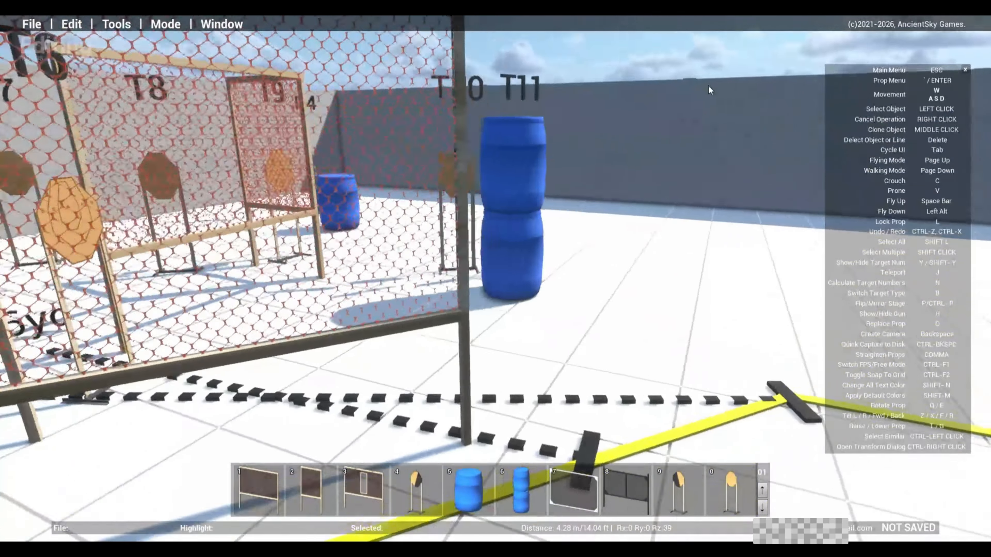
{"action": "key", "text": "w"}
{"action": "key", "text": "a"}
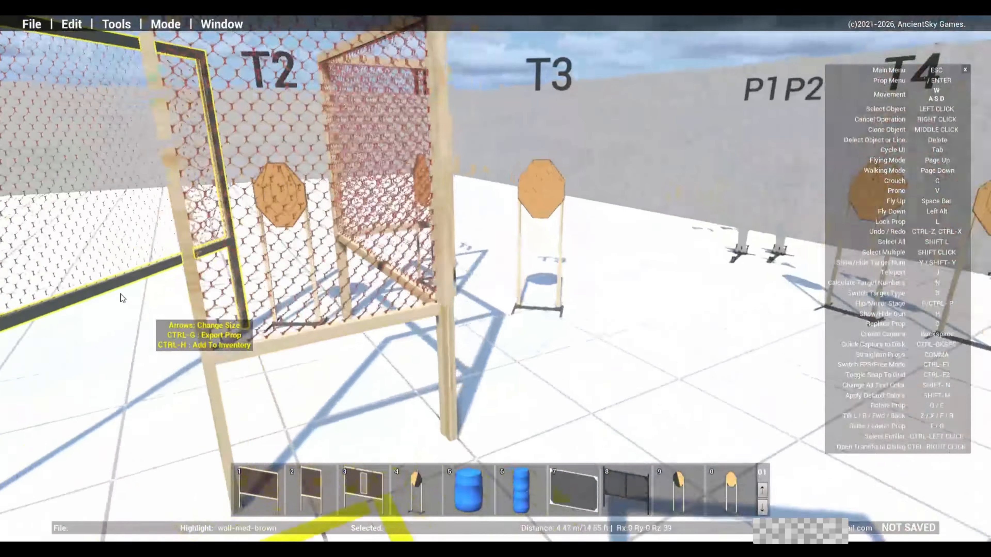
{"action": "key", "text": "s"}
{"action": "key", "text": "a"}
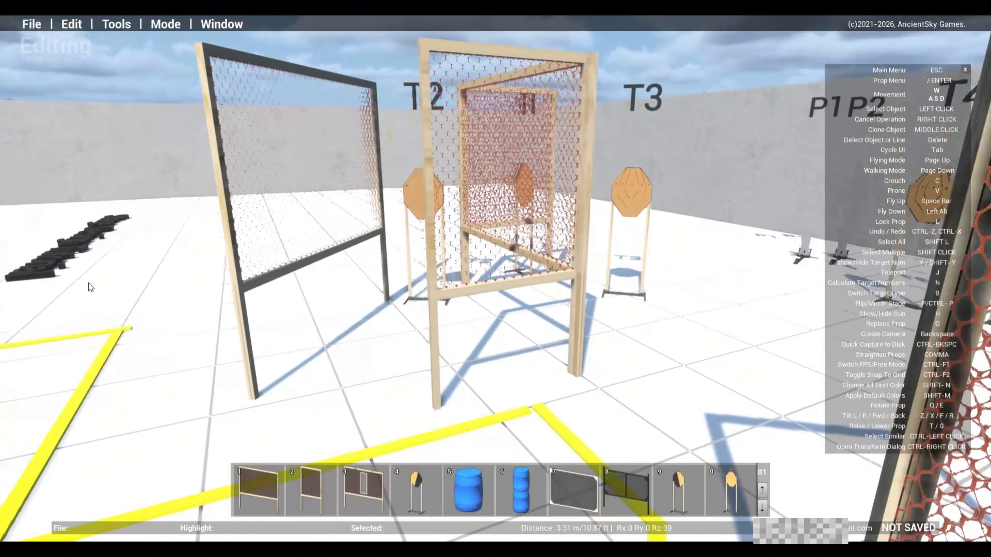
{"action": "key", "text": "w"}
{"action": "key", "text": "a"}
{"action": "key", "text": "s"}
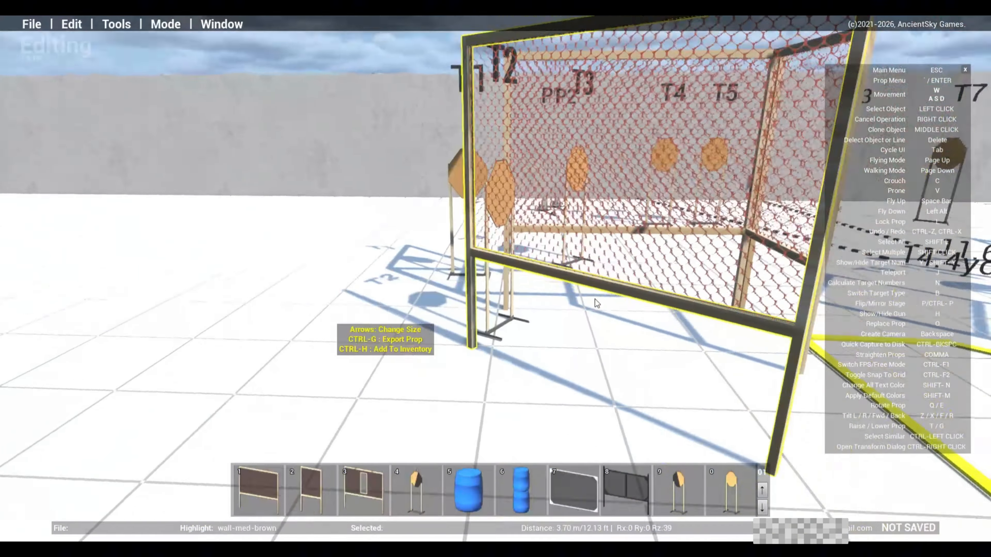
Examine from above how the two wall arrays, the stacked barrel and the distant T4–T5 targets relate to the fault lines
{"action": "key", "text": "w"}
{"action": "key", "text": "s"}
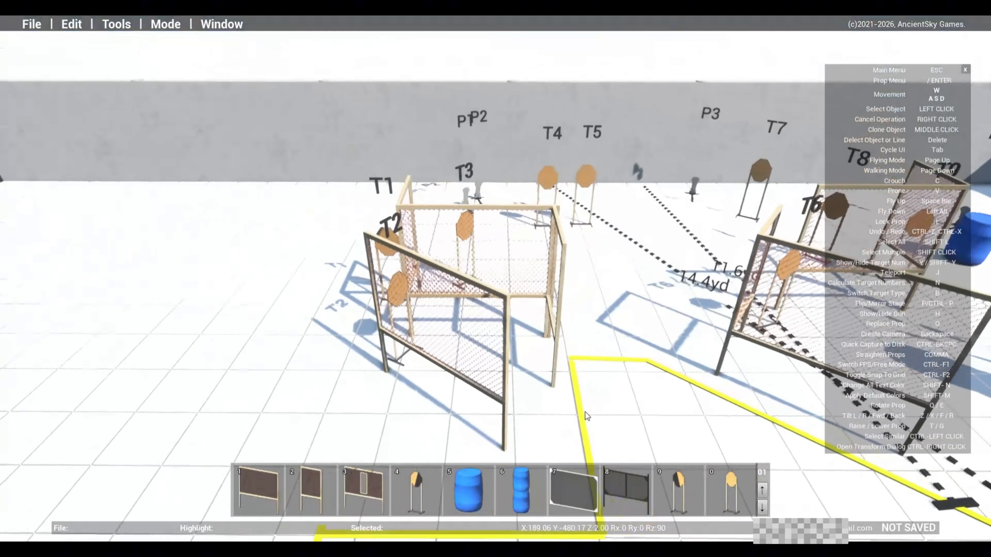
{"action": "key", "text": "d"}
{"action": "key", "text": "d"}
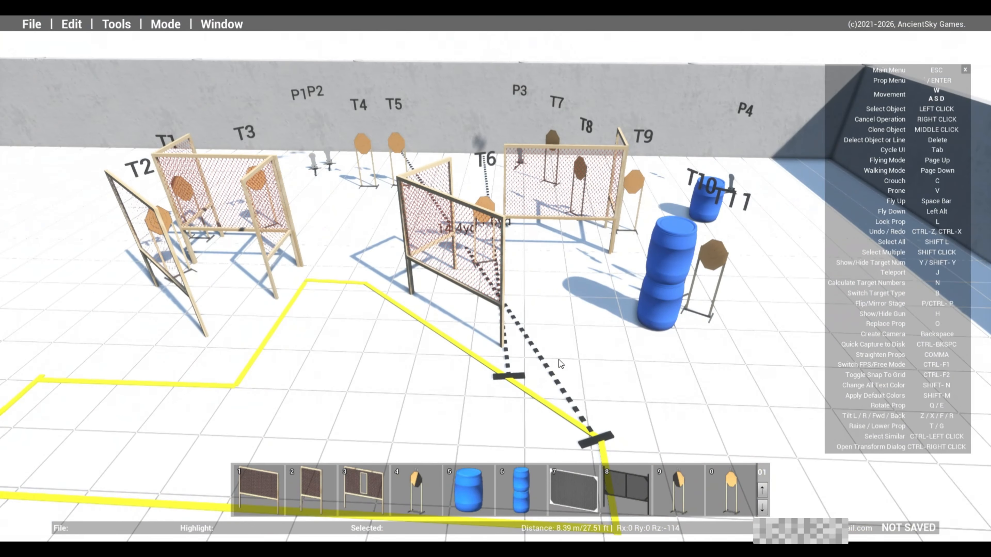
{"action": "key", "text": "w"}
{"action": "key", "text": "d"}
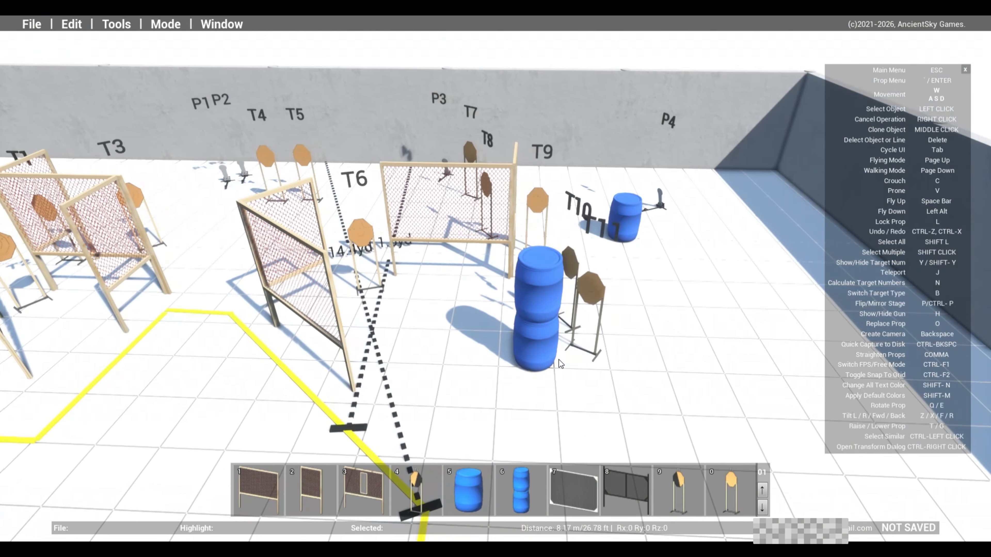
{"action": "key", "text": "a"}
{"action": "key", "text": "w"}
{"action": "key", "text": "a"}
{"action": "key", "text": "w"}
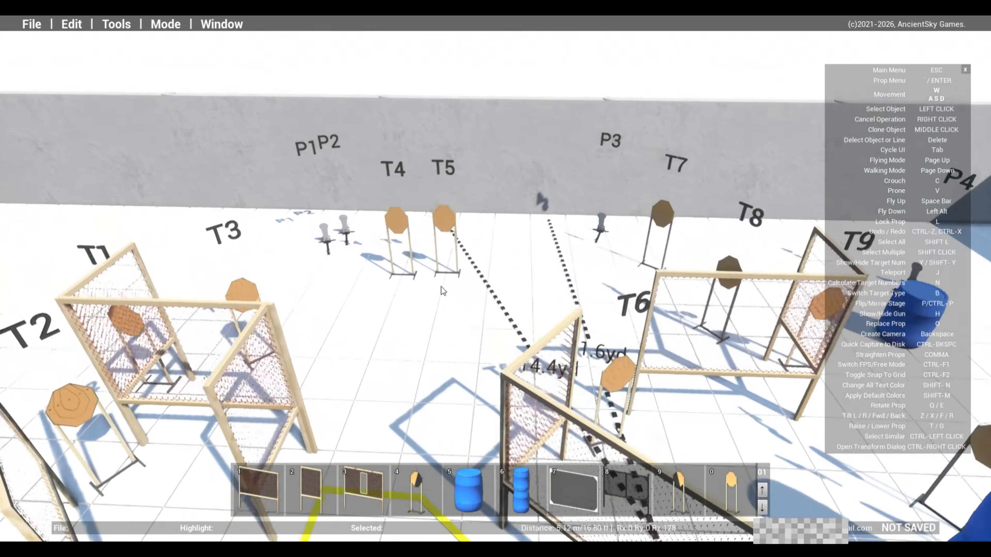
Examine the forward fault-line corner beside the T1–T3 array and the openings towards T3, T4, T5 and the mini poppers
{"action": "right_click_drag", "start_coordinate": [441, 286], "coordinate": [740, 391]}
{"action": "key", "text": "w"}
{"action": "key", "text": "s"}
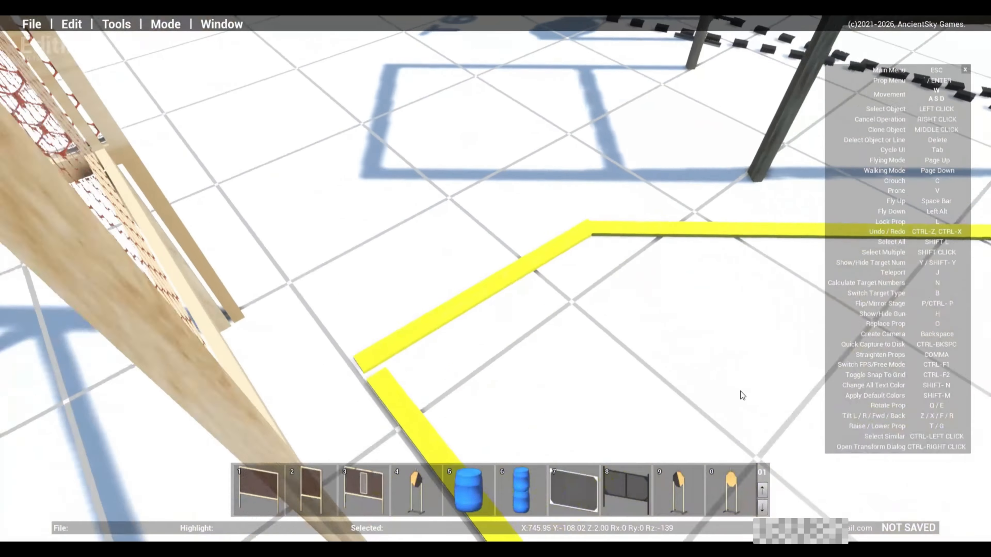
{"action": "right_click_drag", "start_coordinate": [553, 289], "coordinate": [18, 109]}
{"action": "key", "text": "a"}
{"action": "key", "text": "w"}
{"action": "key", "text": "d"}
{"action": "key", "text": "a"}
{"action": "key", "text": "d"}
{"action": "key", "text": "d"}
{"action": "key", "text": "w"}
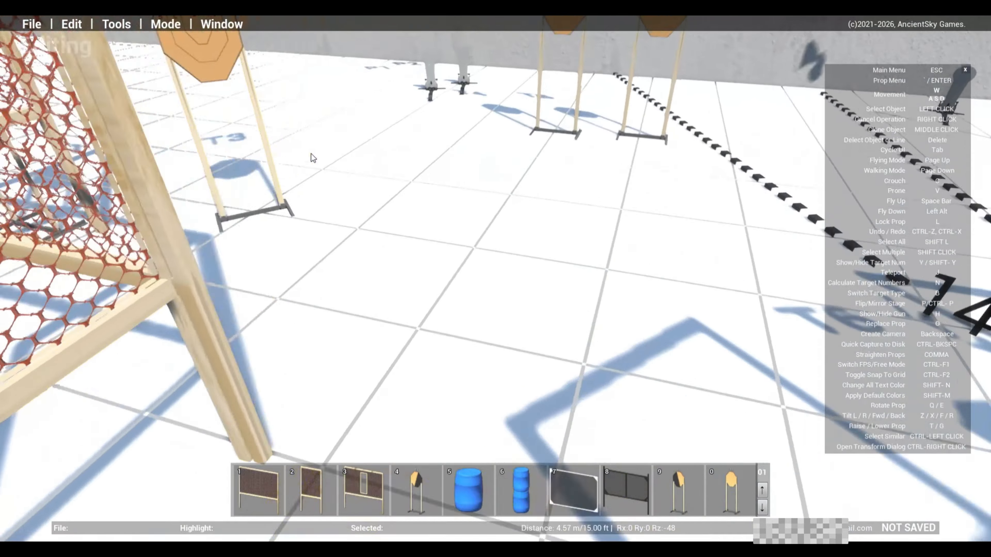
{"action": "key", "text": "d"}
Examine from the measured fault-line corner how the stacked barrel screens T10 and T11 and what shows beyond the T6 wall
{"action": "right_click_drag", "start_coordinate": [311, 153], "coordinate": [544, 176]}
{"action": "key", "text": "s"}
{"action": "key", "text": "w"}
{"action": "key", "text": "d"}
{"action": "key", "text": "a"}
{"action": "key", "text": "s"}
{"action": "key", "text": "d"}
{"action": "key", "text": "w"}
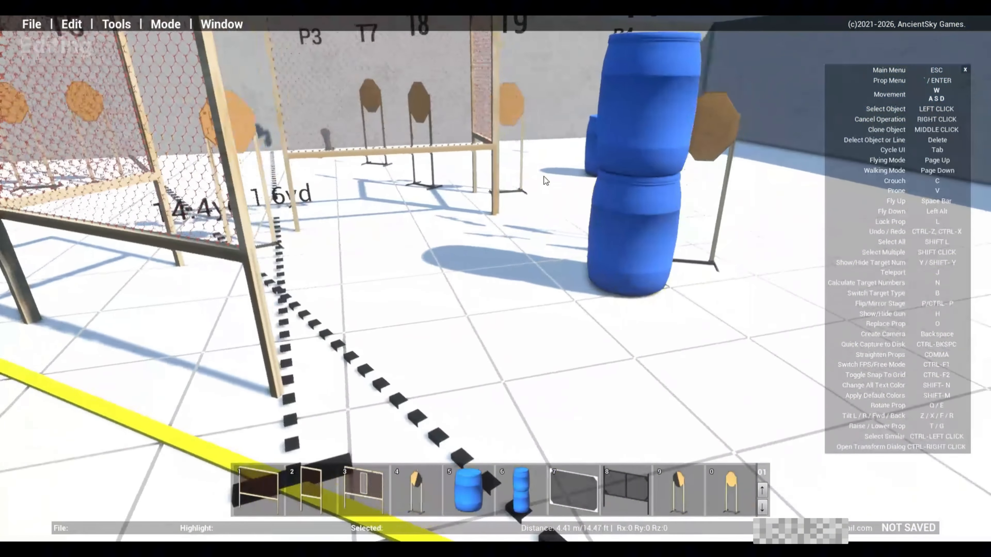
{"action": "key", "text": "d"}
{"action": "key", "text": "s"}
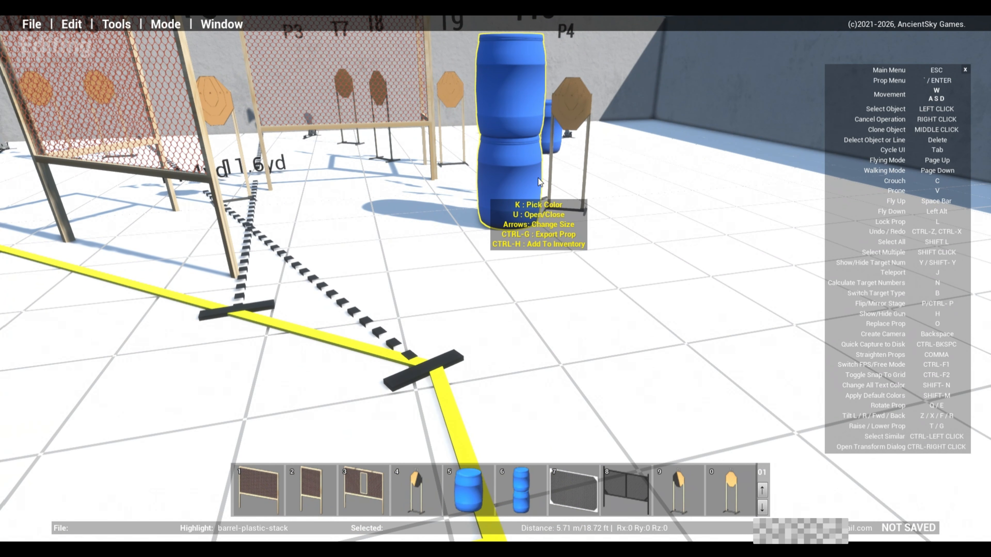
{"action": "key", "text": "w"}
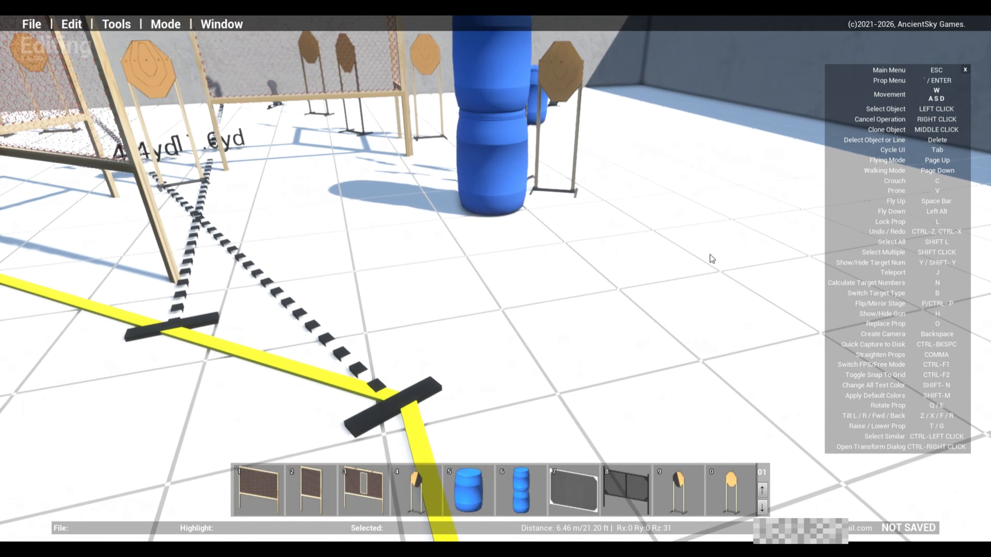
{"action": "key", "text": "d"}
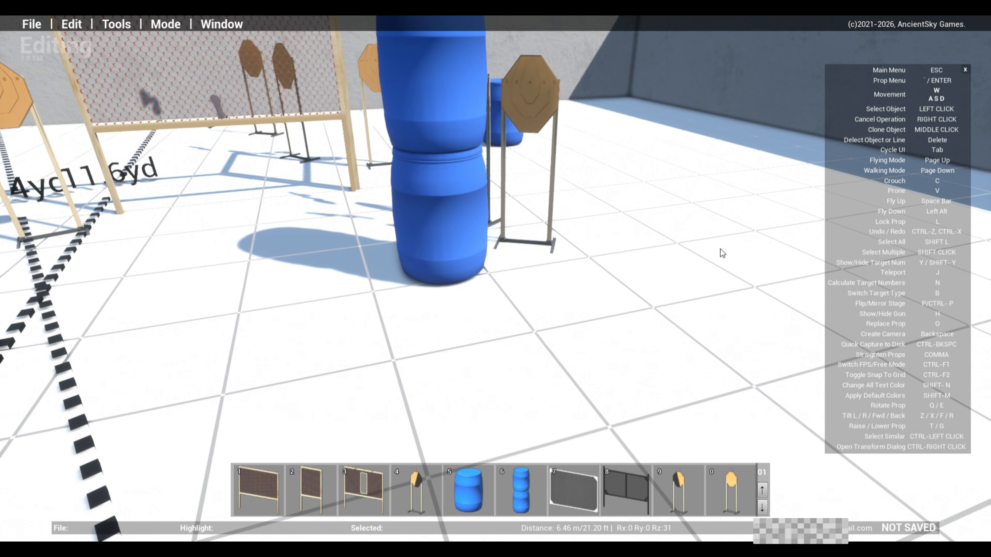
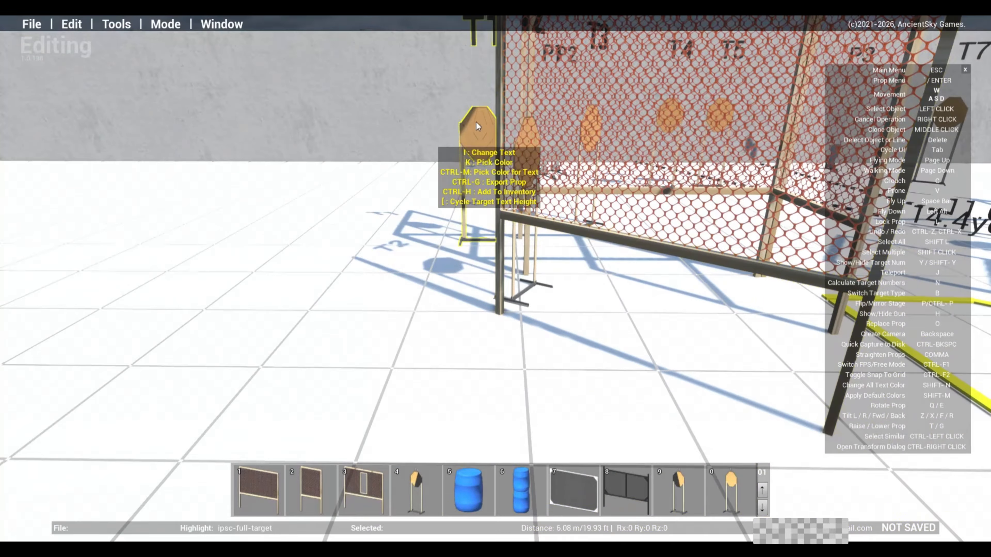
Examine from several shooting positions how T1 can be seen past the edge of the dark wall
{"action": "key", "text": "w"}
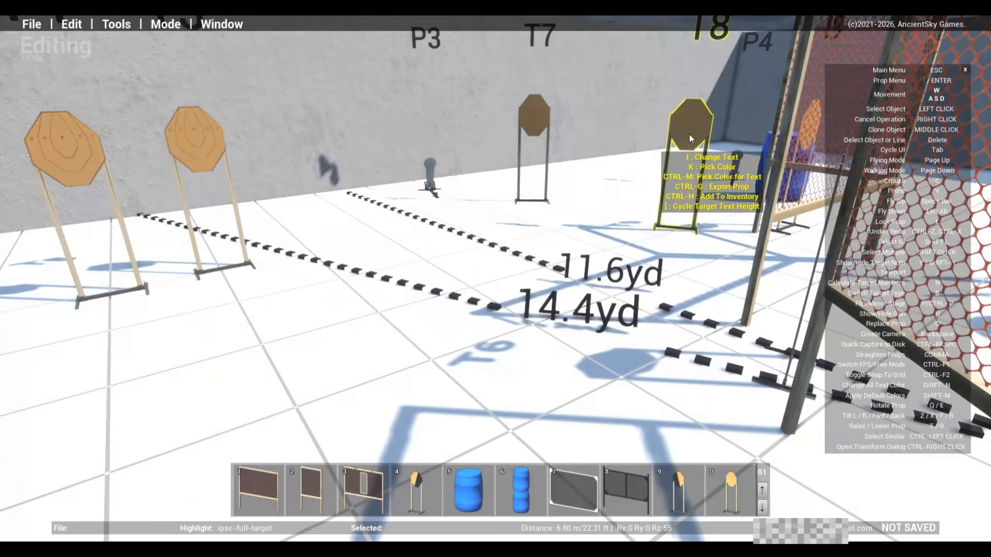
{"action": "key", "text": "s"}
{"action": "key", "text": "d"}
{"action": "key", "text": "d"}
{"action": "right_click_drag", "start_coordinate": [594, 243], "coordinate": [447, 234]}
{"action": "key", "text": "w"}
{"action": "key", "text": "s"}
{"action": "key", "text": "a"}
{"action": "key", "text": "w"}
{"action": "key", "text": "d"}
{"action": "key", "text": "a"}
{"action": "key", "text": "w"}
{"action": "key", "text": "d"}
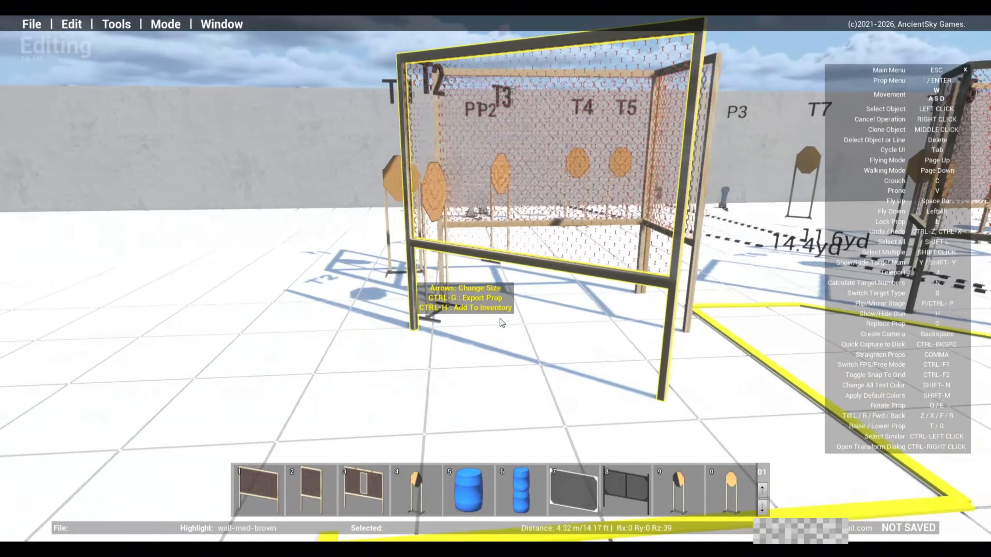
{"action": "key", "text": "a"}
{"action": "key", "text": "s"}
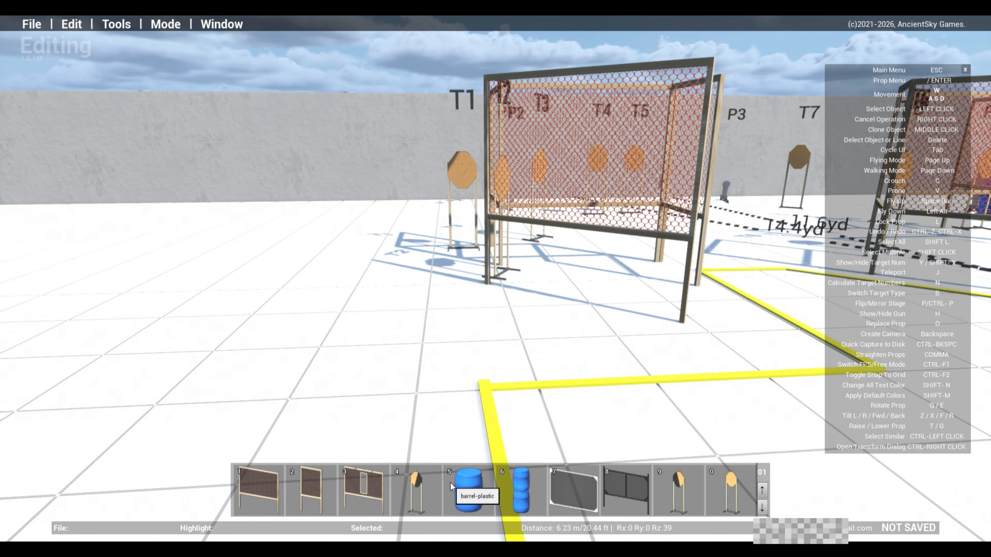
Take an IPSC no-shoot from the prop inventory and try it over the lower half of T1
{"action": "scroll", "coordinate": [450, 482], "scroll_direction": "down", "scroll_amount": 1}
{"action": "scroll", "coordinate": [448, 482], "scroll_direction": "up", "scroll_amount": 1}
{"action": "scroll", "coordinate": [448, 482], "scroll_direction": "down", "scroll_amount": 1}
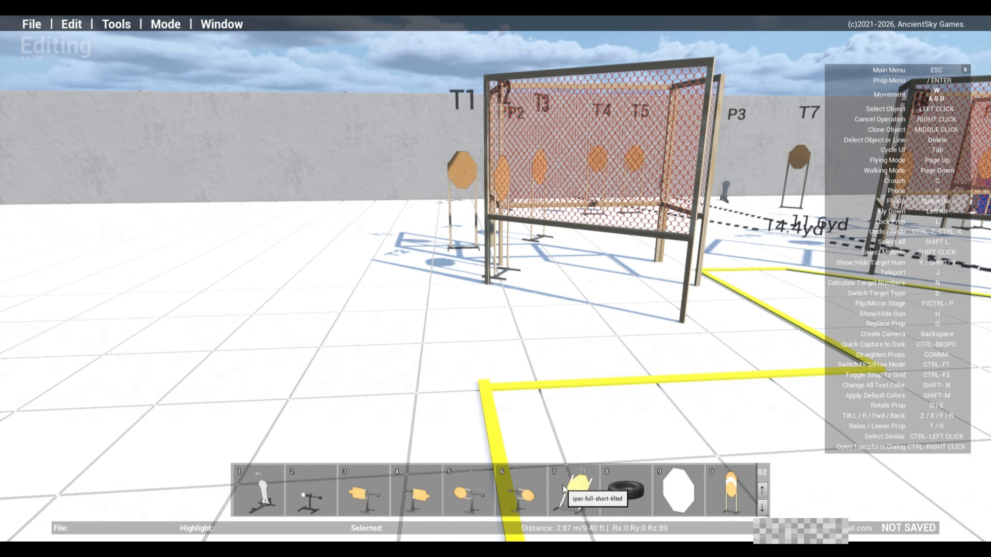
{"action": "left_click", "coordinate": [687, 491]}
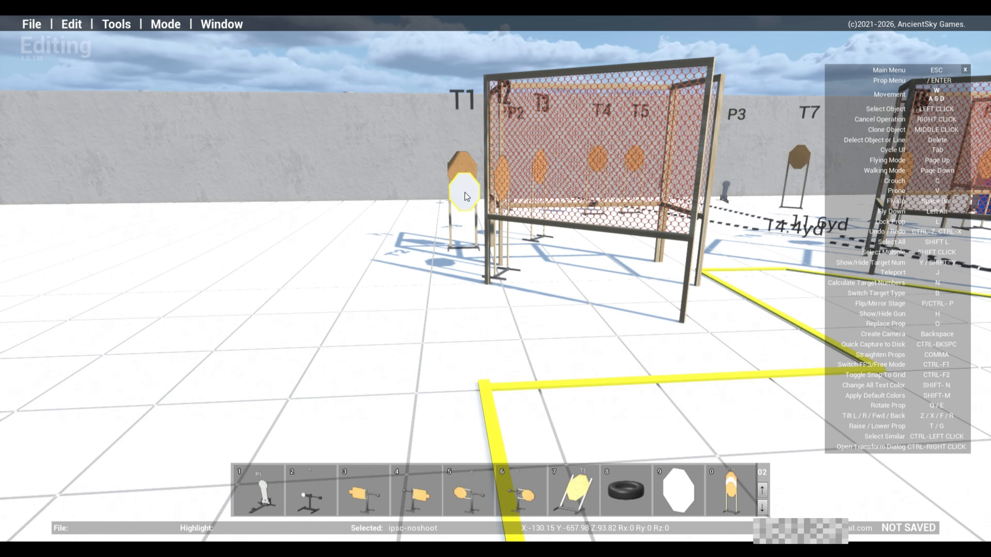
{"action": "left_click", "coordinate": [463, 190], "text": "shift"}
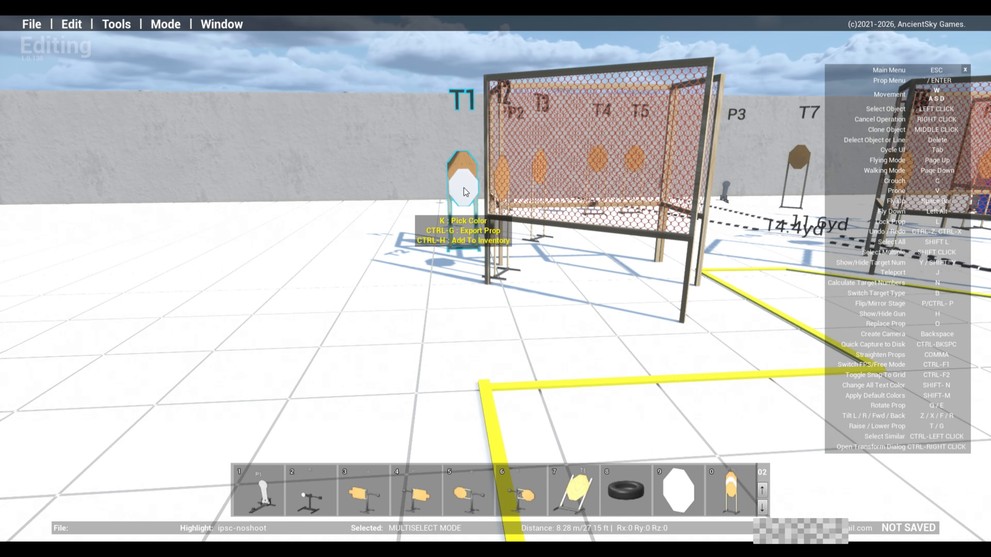
{"action": "key", "text": "w"}
{"action": "key", "text": "a"}
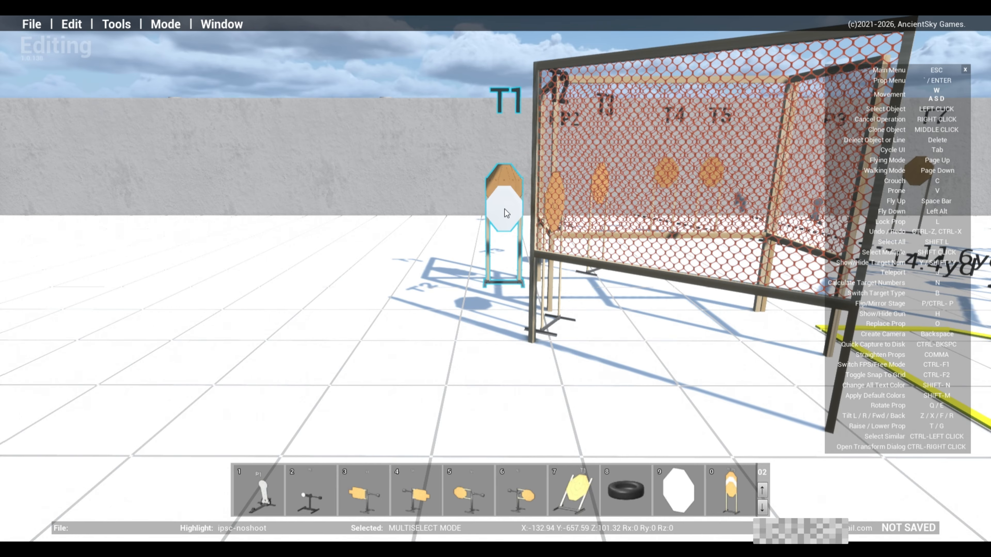
Carry the no-shoot to T3, rotate it to -47° and place it over the target's lower half at about Z 100
{"action": "key", "text": "d"}
{"action": "key", "text": "s"}
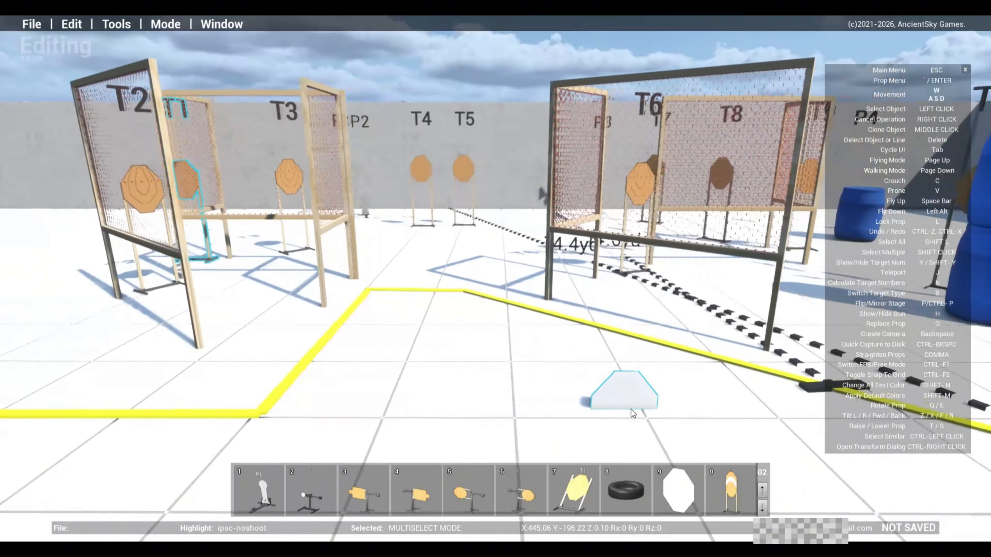
{"action": "key", "text": "d"}
{"action": "key", "text": "a"}
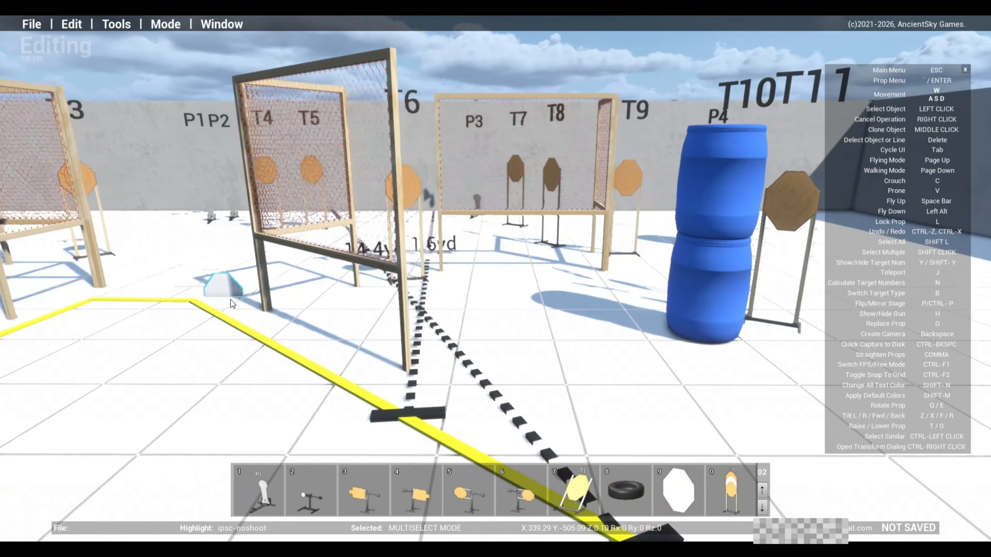
{"action": "key", "text": "d"}
{"action": "key", "text": "w"}
{"action": "key", "text": "a"}
{"action": "left_click", "coordinate": [24, 206]}
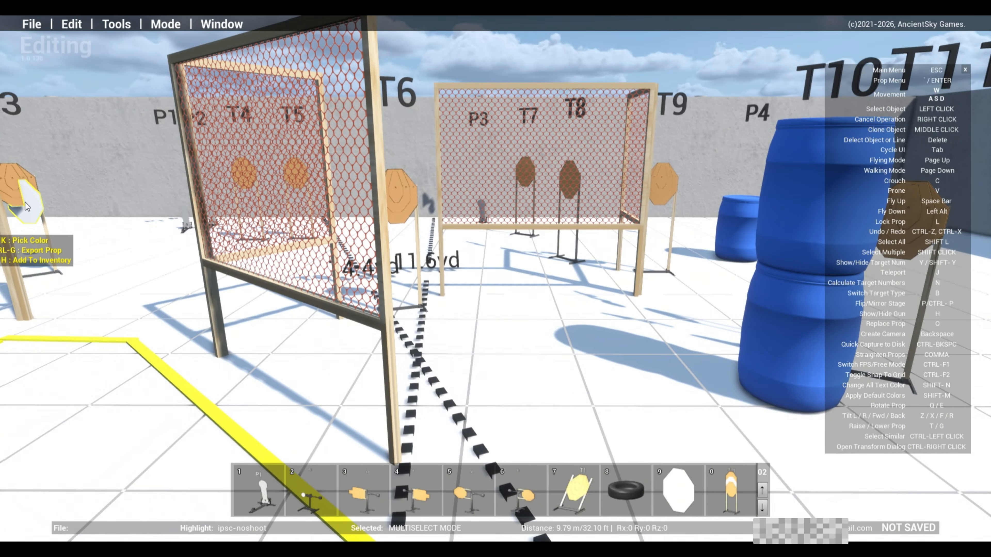
{"action": "key", "text": "d"}
{"action": "right_click_drag", "start_coordinate": [99, 279], "coordinate": [121, 255]}
{"action": "key", "text": "w"}
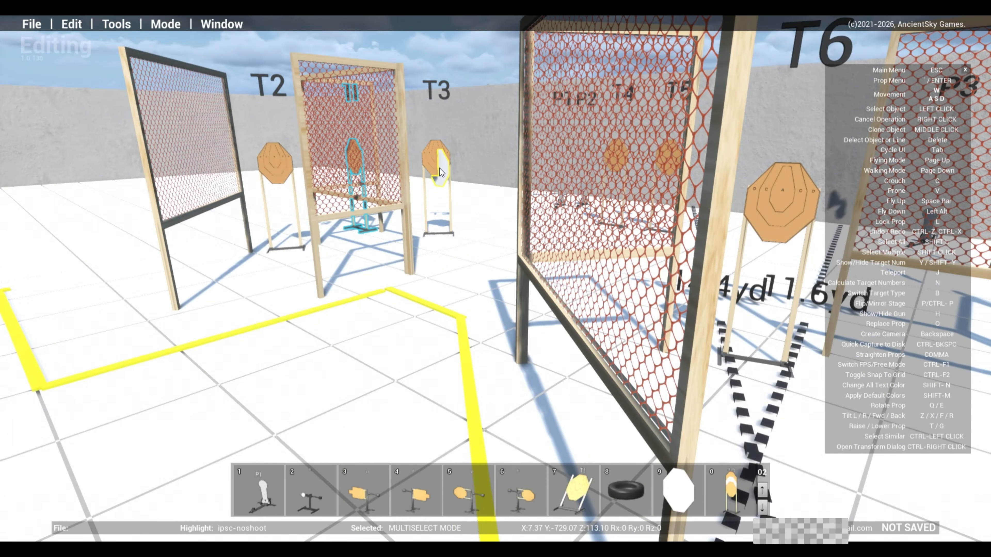
{"action": "key", "text": "w"}
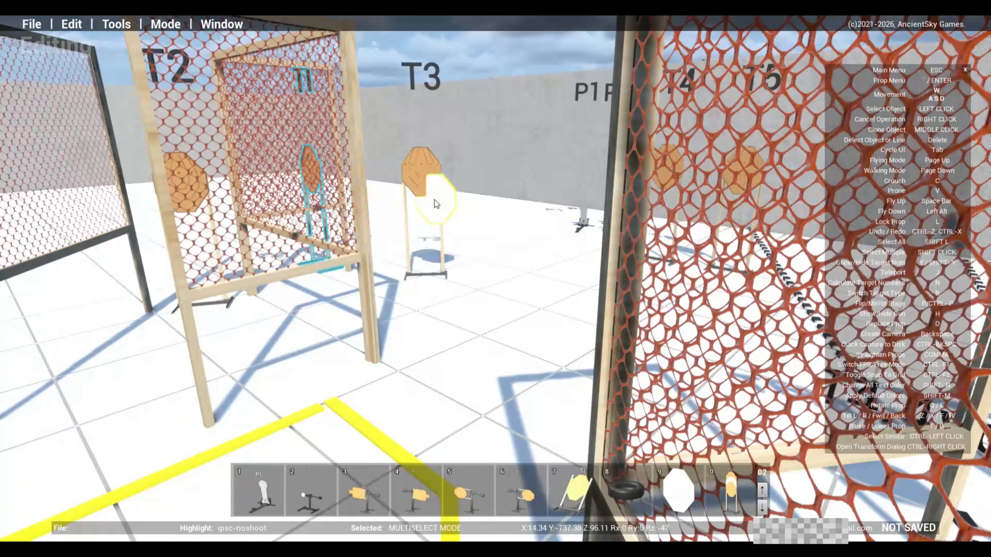
{"action": "left_click_drag", "start_coordinate": [434, 200], "coordinate": [423, 196]}
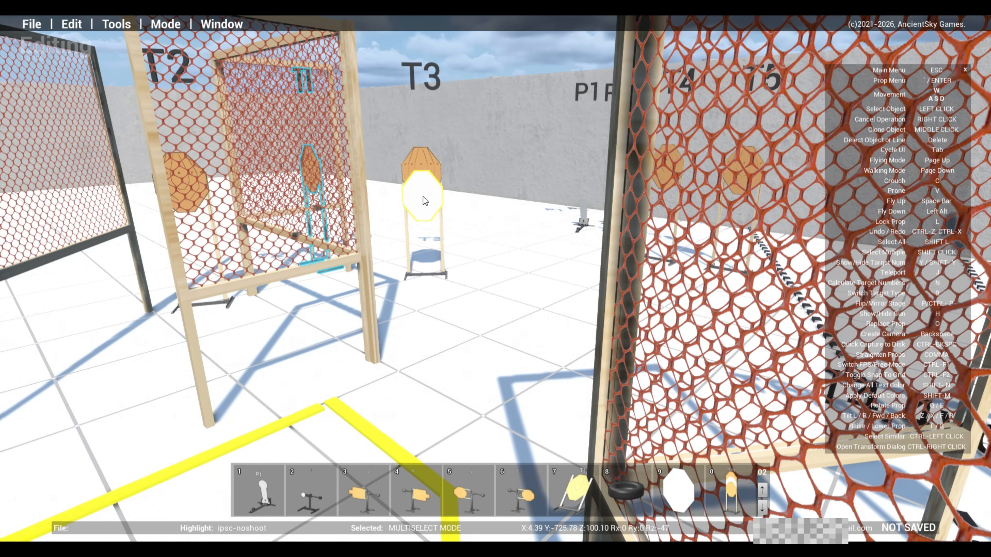
Examine the no-shoot on T3 from the fault line beside the T6 wall, further back in the shooting area
{"action": "key", "text": "s"}
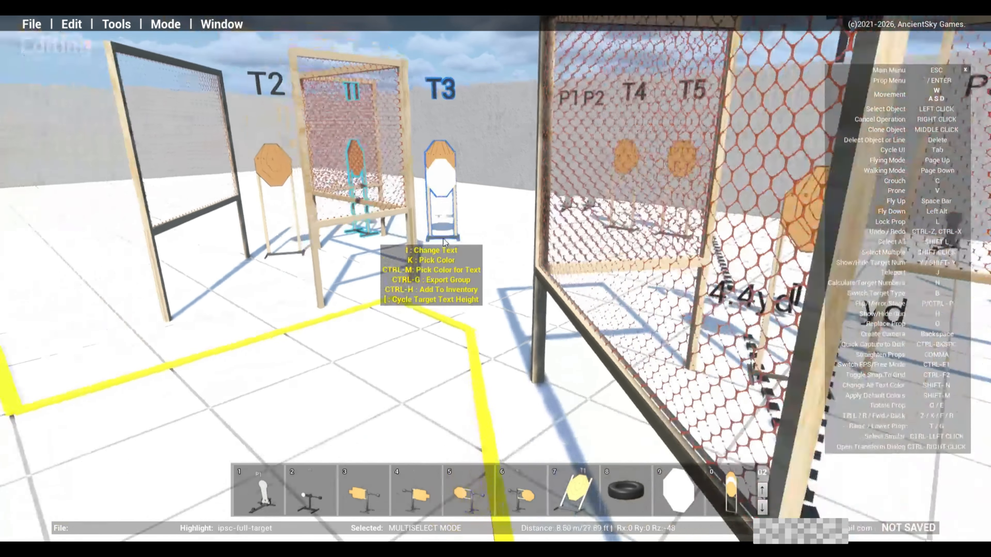
{"action": "key", "text": "a"}
{"action": "key", "text": "s"}
{"action": "right_click_drag", "start_coordinate": [480, 277], "coordinate": [415, 242]}
{"action": "key", "text": "w"}
{"action": "key", "text": "a"}
{"action": "key", "text": "d"}
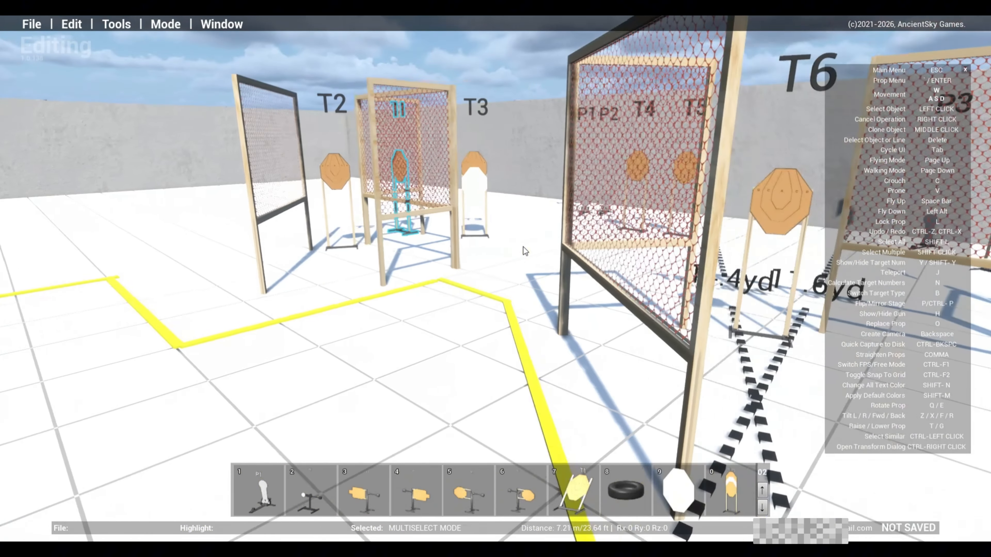
{"action": "right_click_drag", "start_coordinate": [523, 247], "coordinate": [667, 347]}
{"action": "key", "text": "a"}
{"action": "key", "text": "s"}
{"action": "key", "text": "w"}
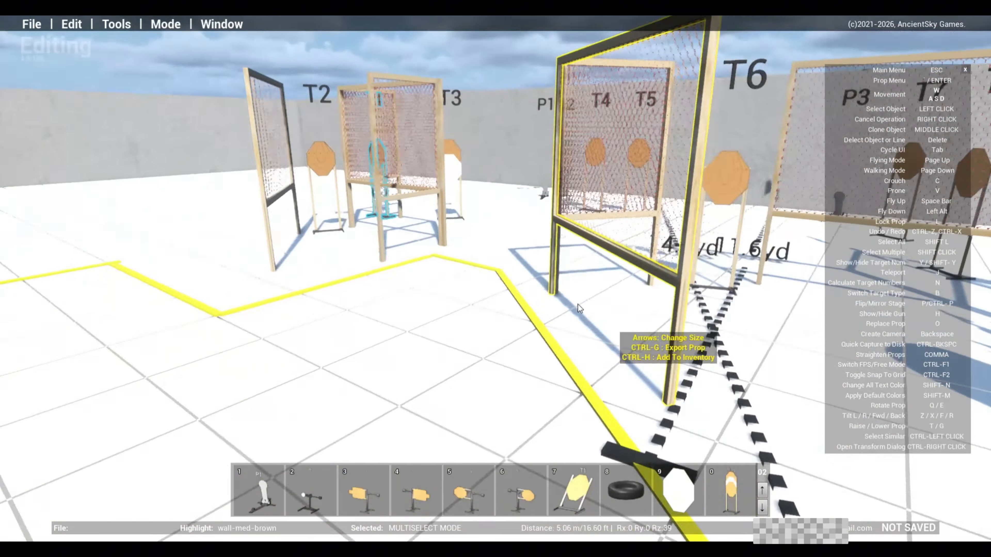
{"action": "key", "text": "s"}
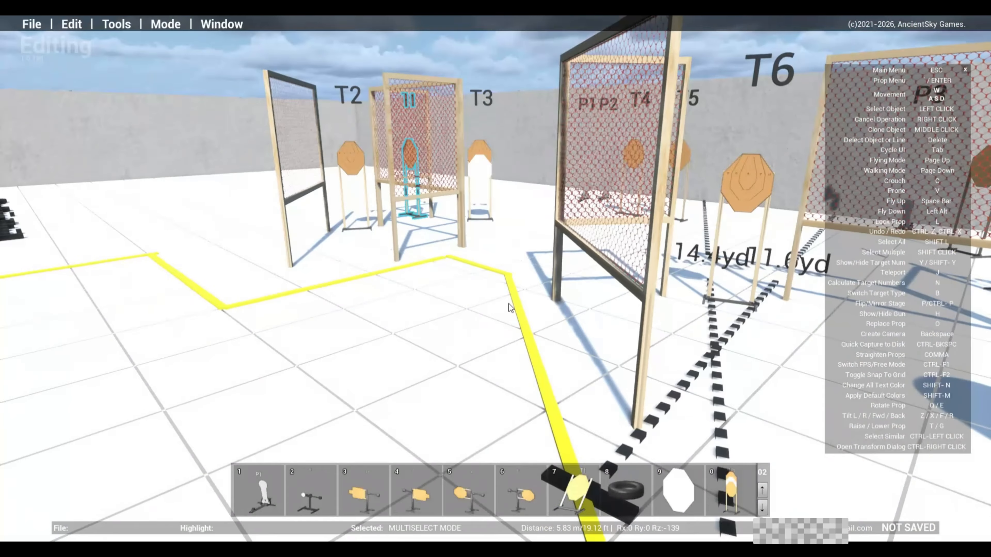
Examine how much of T3 shows above its no-shoot while approaching the forward fault-line corner
{"action": "key", "text": "w"}
{"action": "right_click_drag", "start_coordinate": [509, 304], "coordinate": [508, 270]}
{"action": "key", "text": "d"}
{"action": "key", "text": "a"}
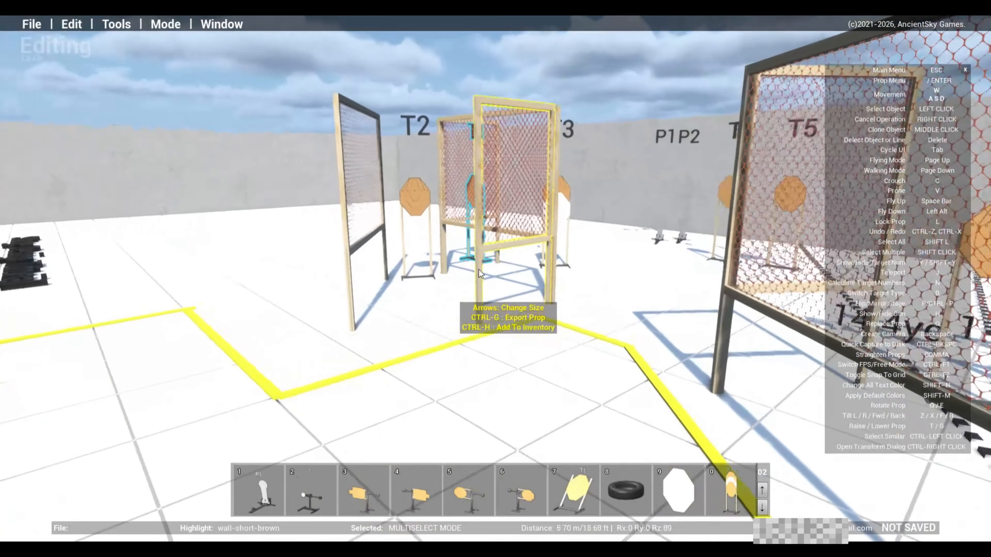
{"action": "key", "text": "w"}
{"action": "key", "text": "d"}
{"action": "key", "text": "w"}
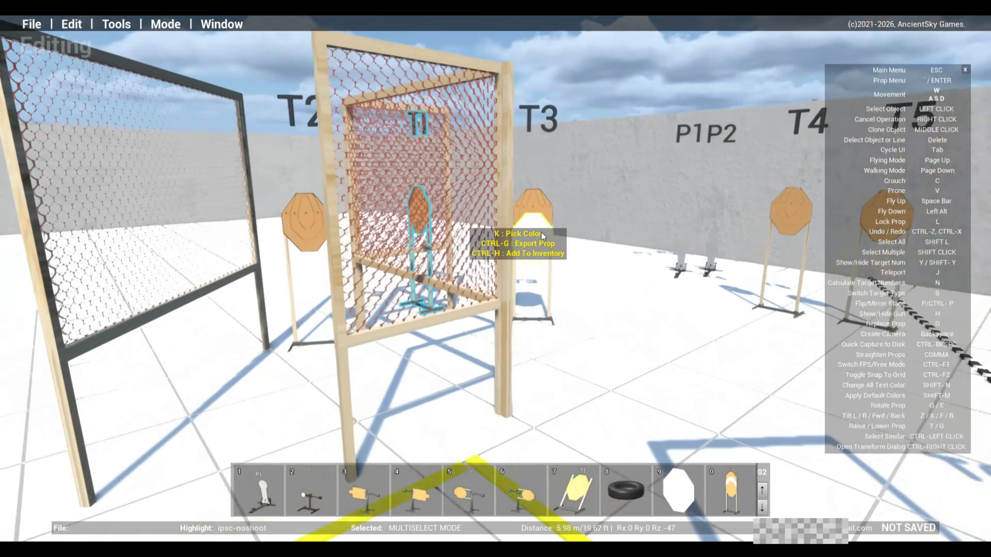
{"action": "key", "text": "s"}
{"action": "key", "text": "d"}
{"action": "key", "text": "s"}
{"action": "key", "text": "w"}
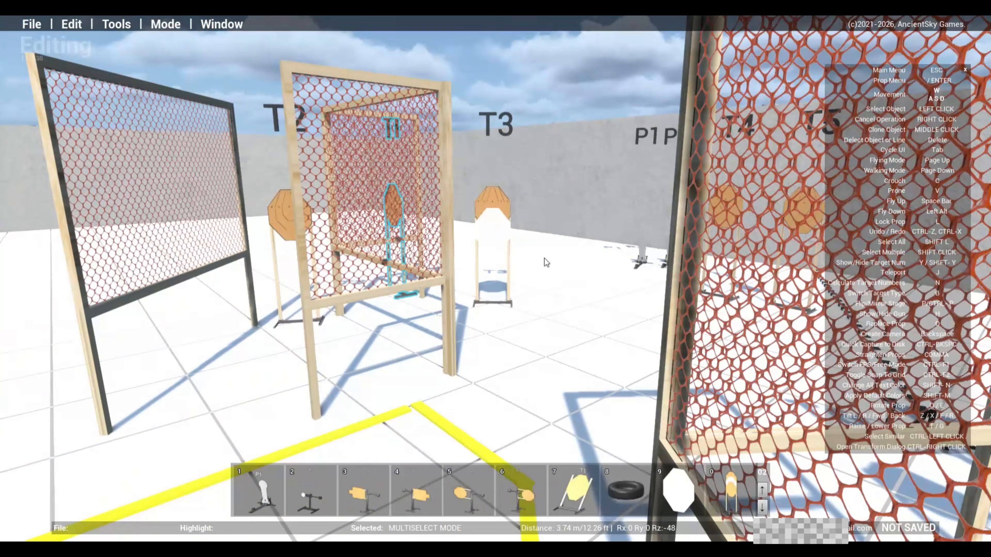
Raise the no-shoot on T3 to about Z 117 so it covers most of the target
{"action": "key", "text": "s"}
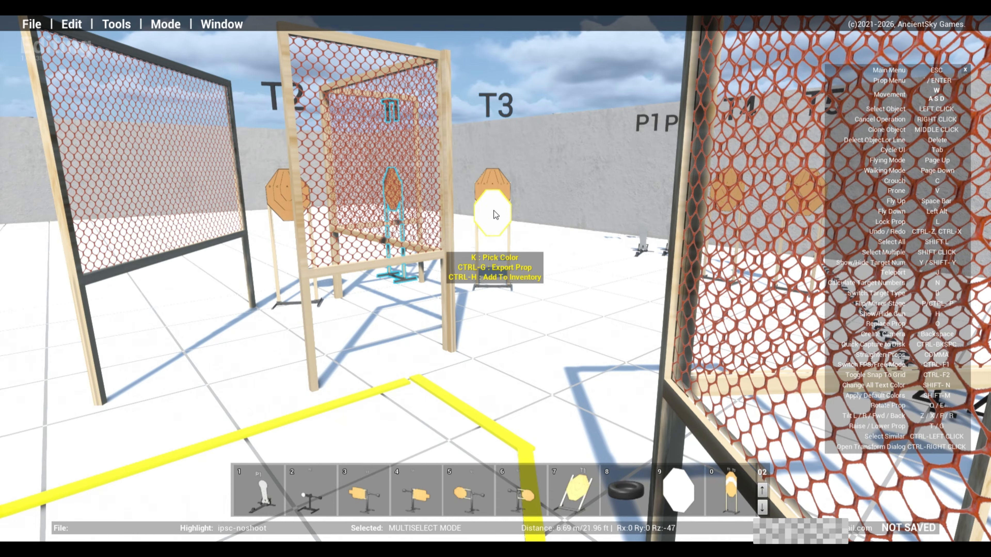
{"action": "left_click_drag", "start_coordinate": [493, 221], "coordinate": [494, 203]}
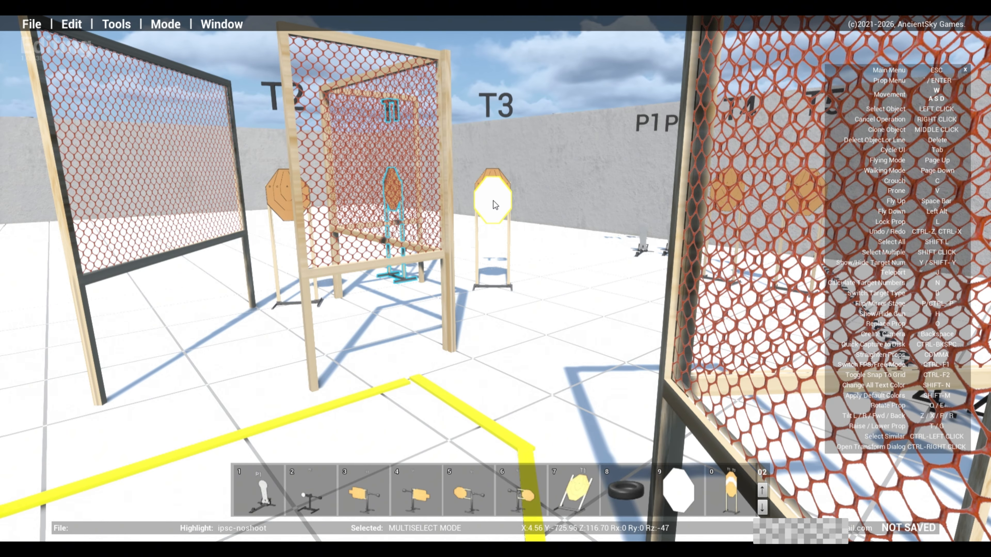
{"action": "left_click", "coordinate": [493, 200]}
Examine the raised no-shoot on T3 from near and far shooting positions between the two wall arrays
{"action": "key", "text": "s"}
{"action": "key", "text": "d"}
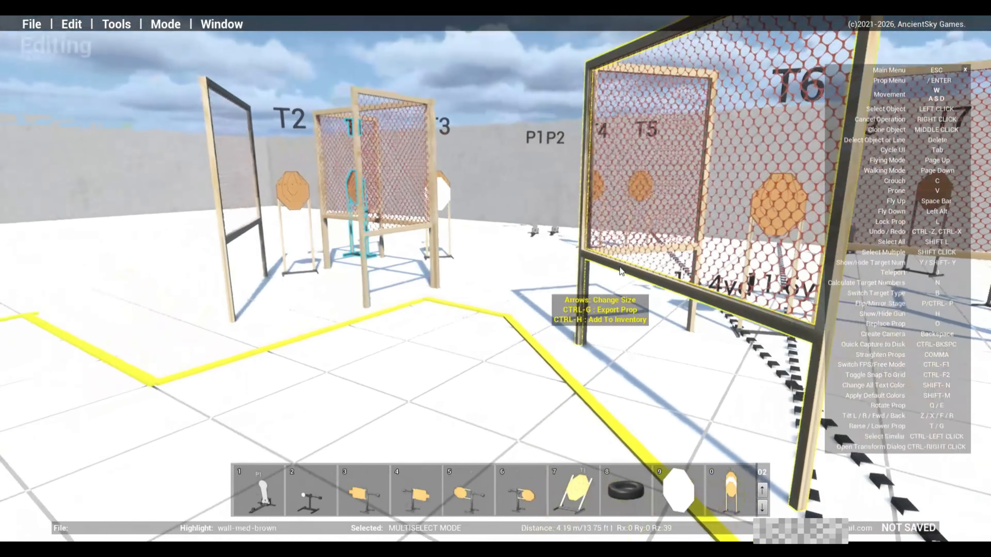
{"action": "key", "text": "w"}
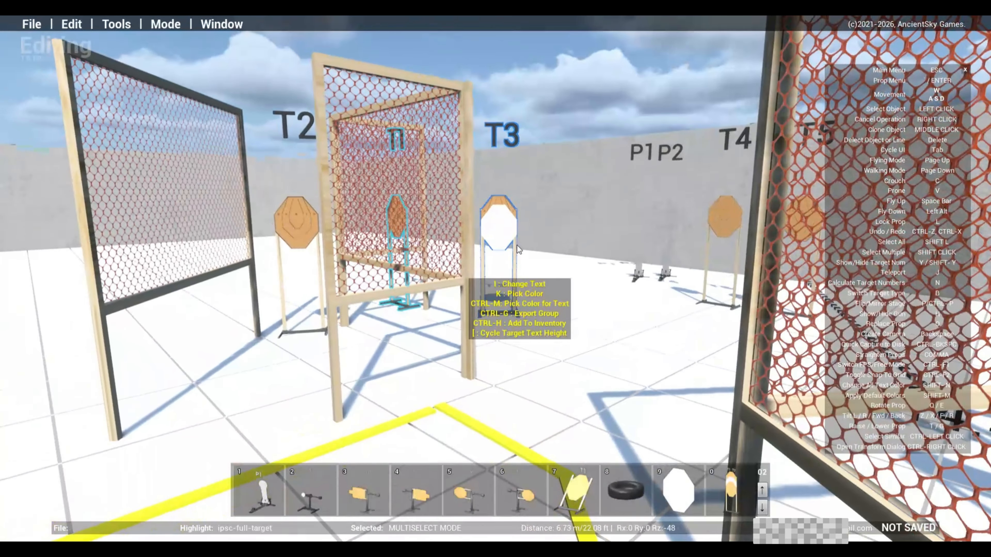
{"action": "key", "text": "w"}
{"action": "key", "text": "s"}
{"action": "key", "text": "w"}
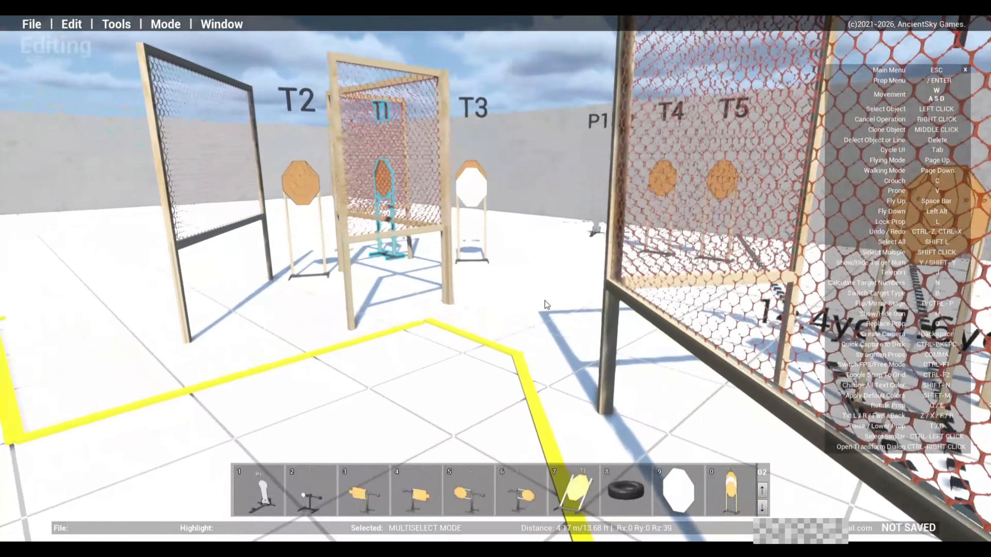
{"action": "key", "text": "s"}
{"action": "key", "text": "w"}
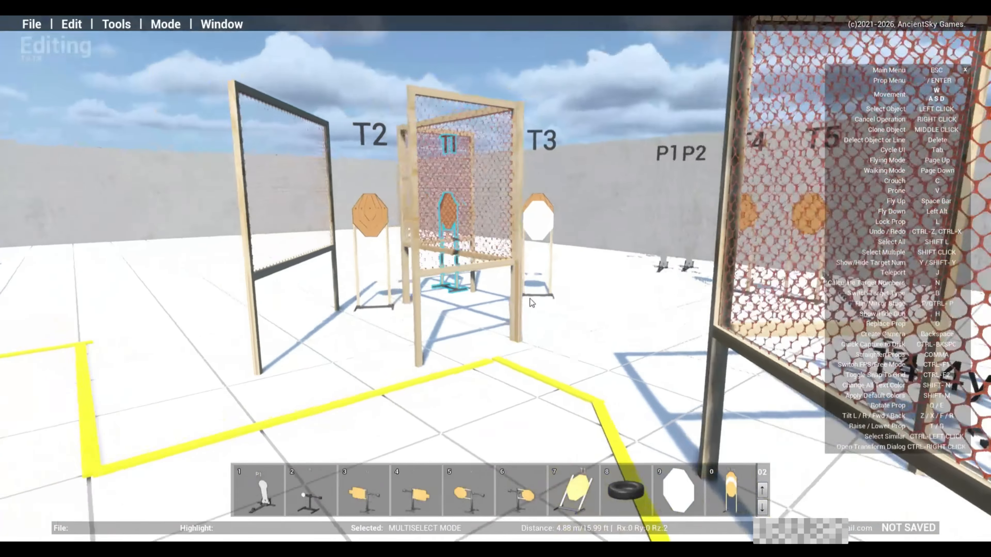
{"action": "key", "text": "s"}
{"action": "key", "text": "w"}
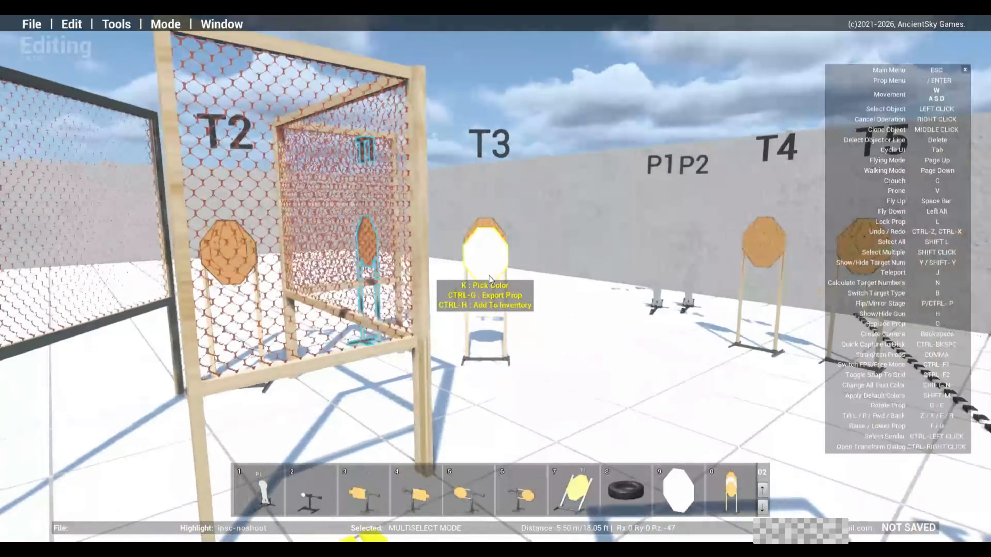
Lower the no-shoot on T3 to about Z 101, leaving the target's upper part exposed
{"action": "left_click_drag", "start_coordinate": [521, 258], "coordinate": [516, 274]}
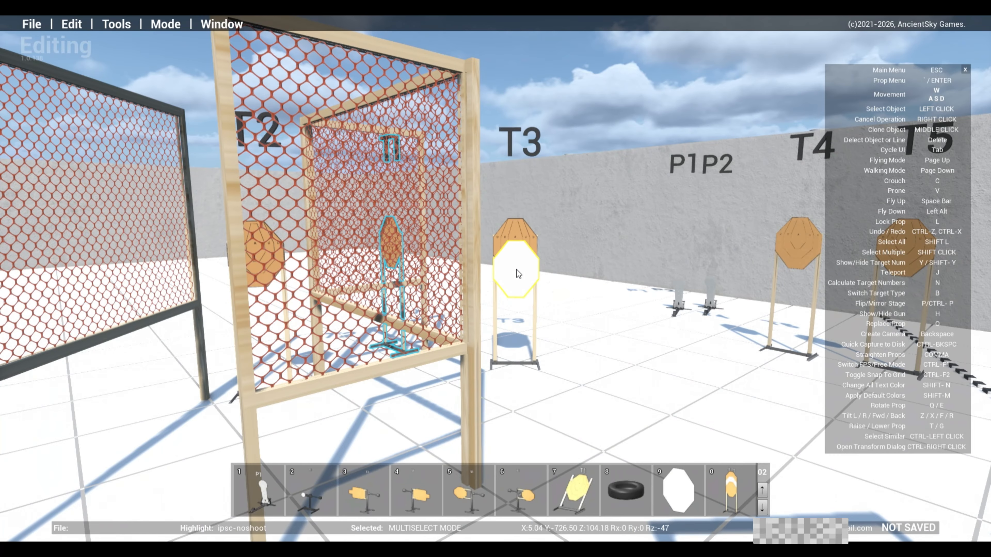
{"action": "key", "text": "g"}
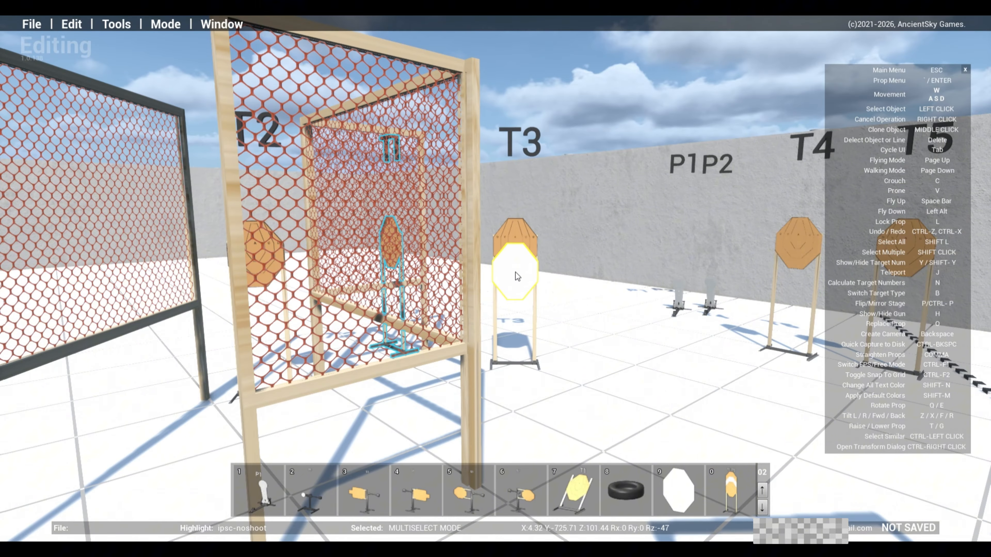
{"action": "key", "text": "t"}
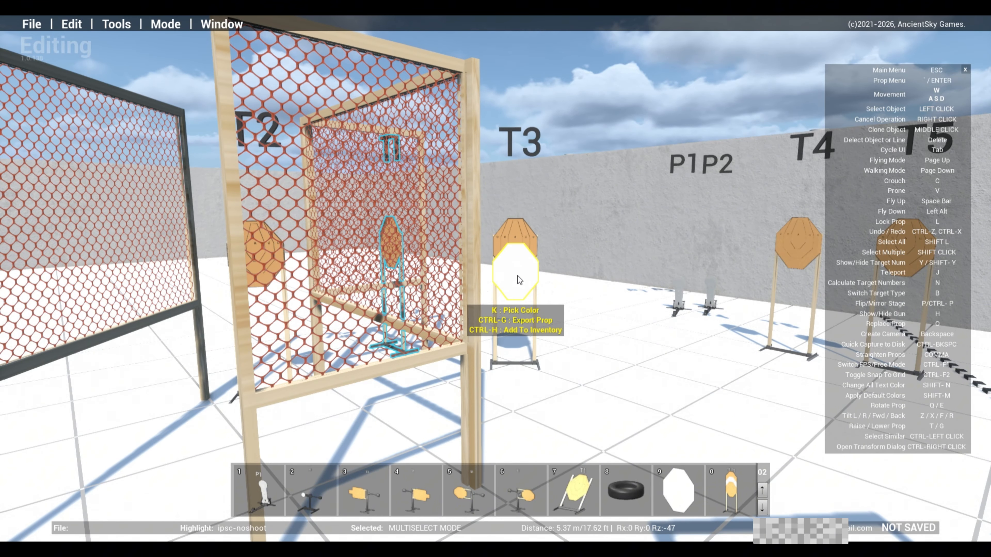
Examine T3 and its lowered no-shoot past the T2 and T6 walls from several positions along the fault lines
{"action": "key", "text": "s"}
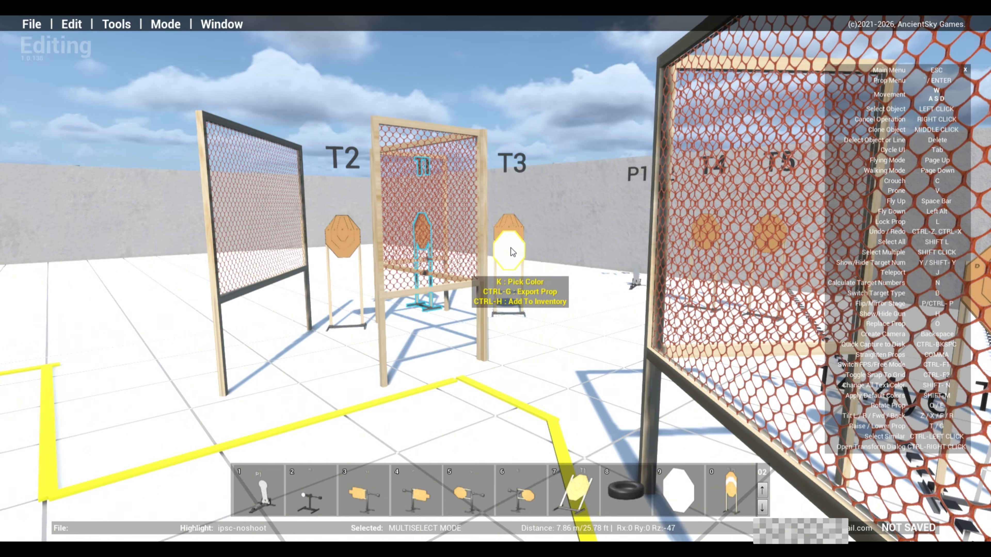
{"action": "key", "text": "a"}
{"action": "right_click_drag", "start_coordinate": [635, 406], "coordinate": [792, 354]}
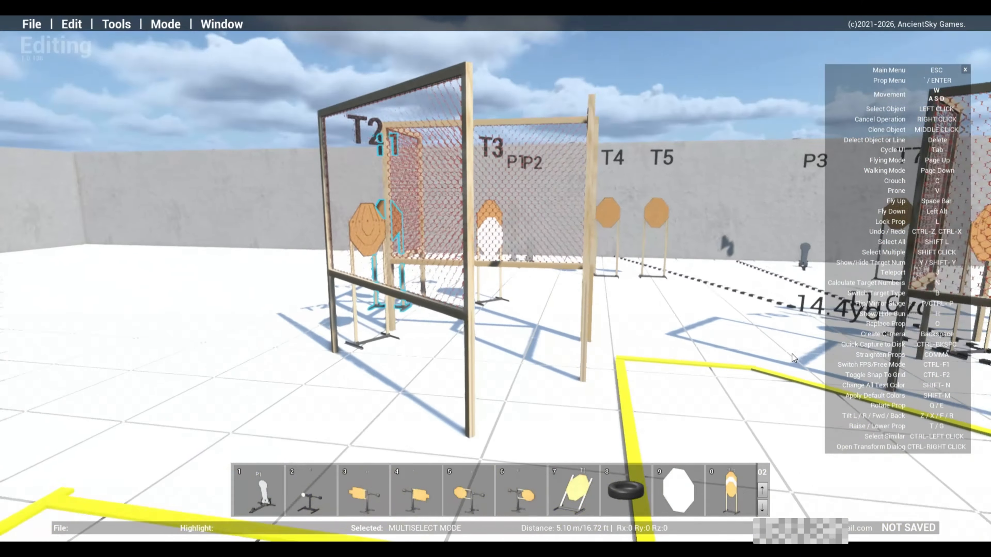
{"action": "key", "text": "d"}
{"action": "right_click_drag", "start_coordinate": [527, 348], "coordinate": [683, 331]}
{"action": "key", "text": "d"}
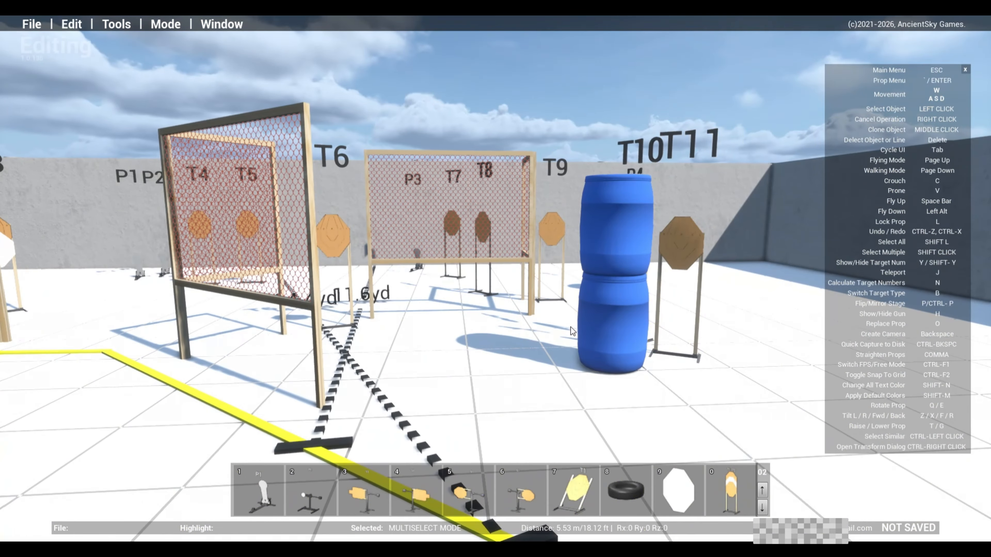
{"action": "right_click_drag", "start_coordinate": [523, 342], "coordinate": [199, 332]}
{"action": "key", "text": "w"}
{"action": "key", "text": "d"}
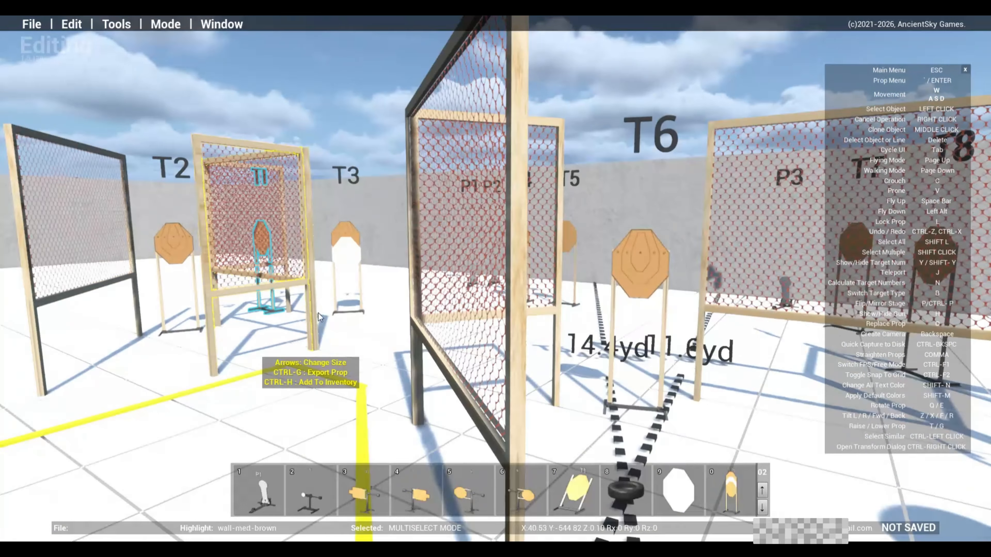
{"action": "key", "text": "a"}
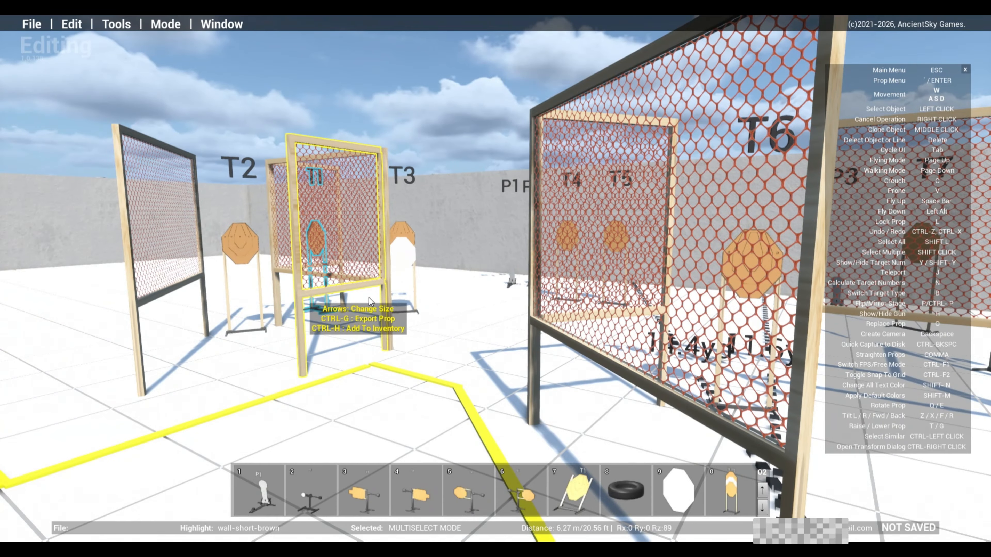
{"action": "key", "text": "a"}
{"action": "key", "text": "s"}
Examine the T6–T11 side with the stacked barrel and the T1–T3 array from around the fault lines
{"action": "right_click_drag", "start_coordinate": [484, 230], "coordinate": [764, 320]}
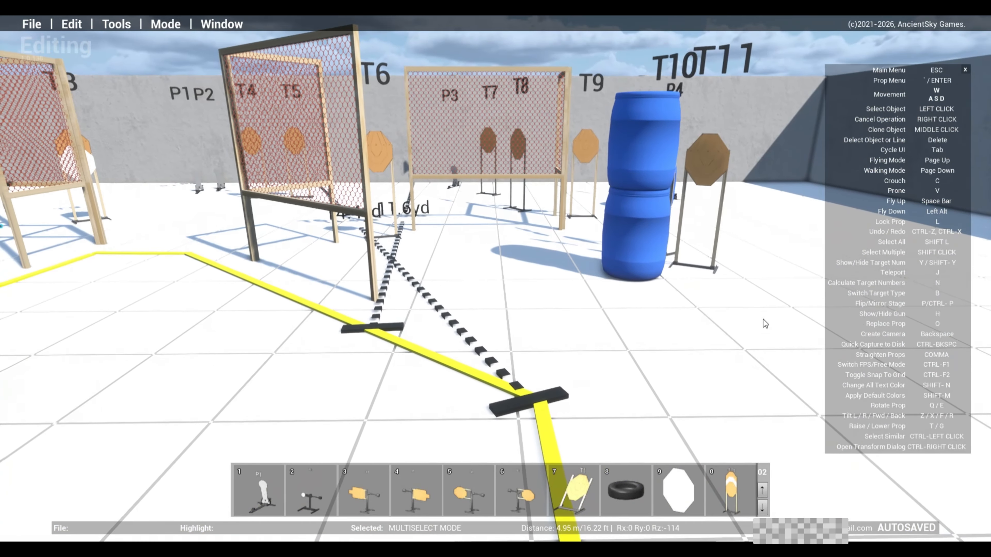
{"action": "key", "text": "w"}
{"action": "key", "text": "a"}
{"action": "left_click", "coordinate": [679, 479]}
{"action": "key", "text": "d"}
{"action": "right_click_drag", "start_coordinate": [684, 361], "coordinate": [429, 238]}
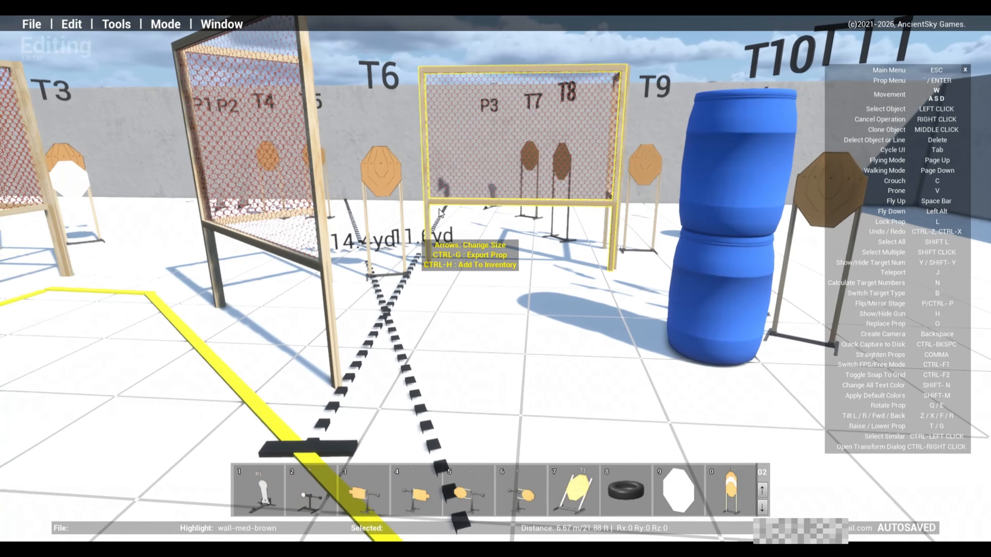
{"action": "key", "text": "a"}
{"action": "right_click_drag", "start_coordinate": [561, 359], "coordinate": [681, 309]}
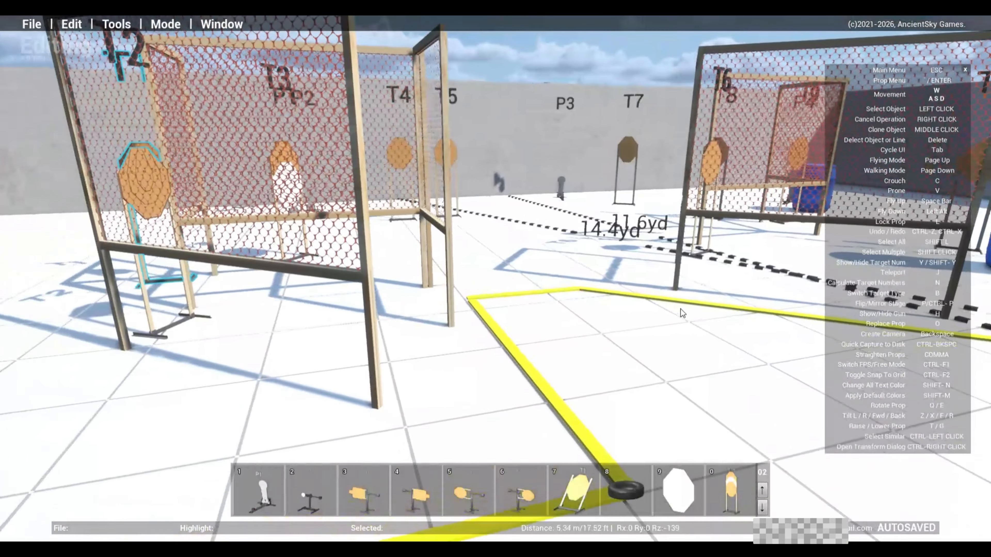
Place an IPSC no-shoot over the lower part of target T7
{"action": "left_click", "coordinate": [687, 500]}
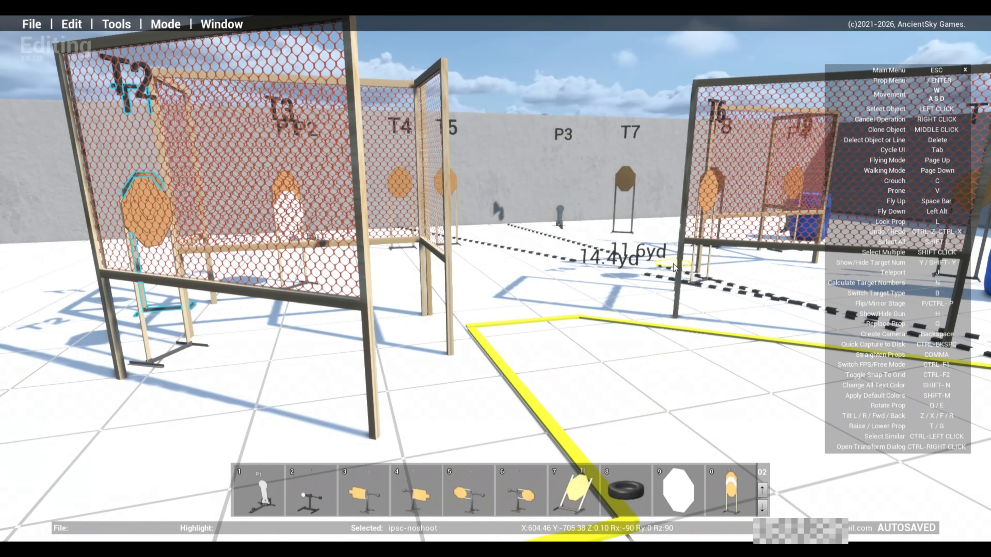
{"action": "right_click", "coordinate": [624, 195]}
{"action": "key", "text": "d"}
{"action": "key", "text": "a"}
{"action": "key", "text": "w"}
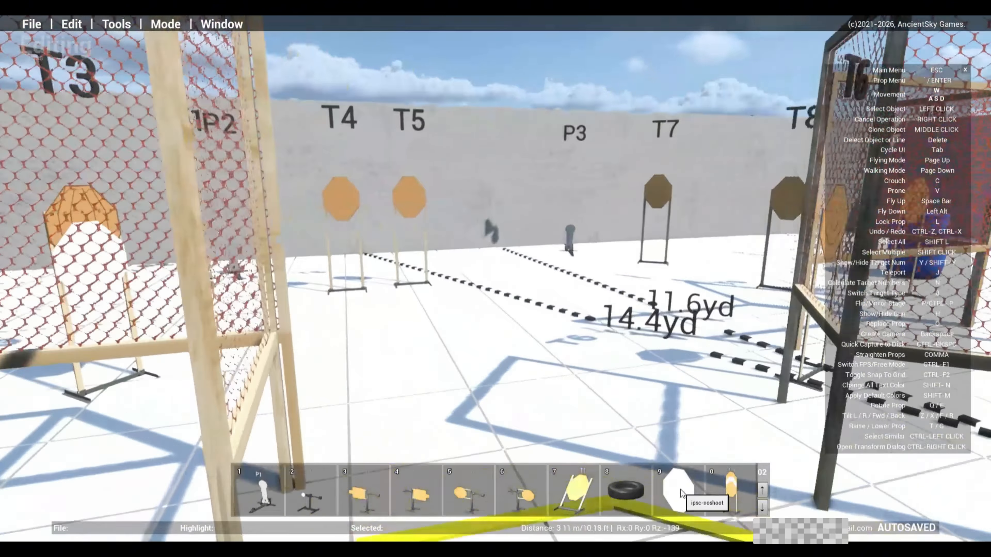
{"action": "left_click", "coordinate": [681, 492]}
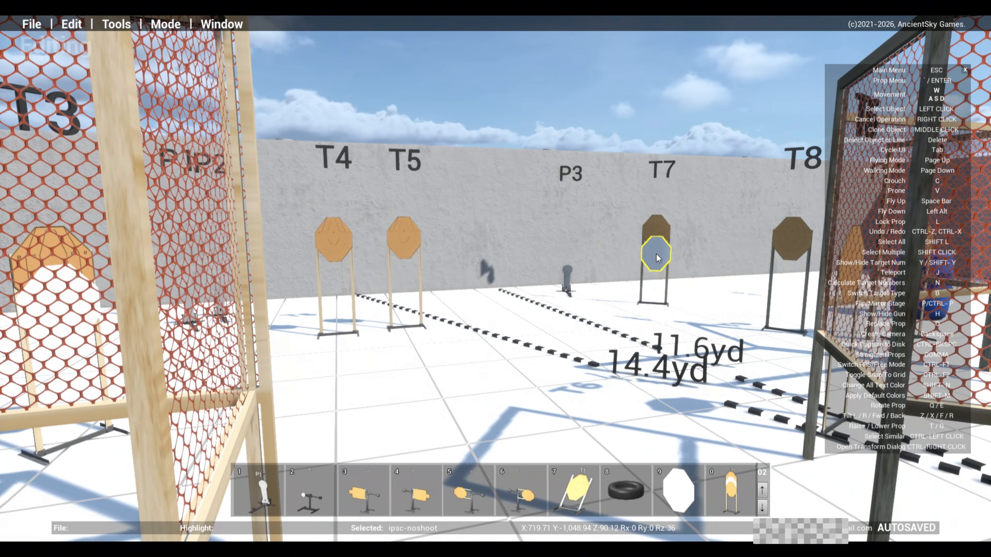
{"action": "left_click", "coordinate": [656, 253]}
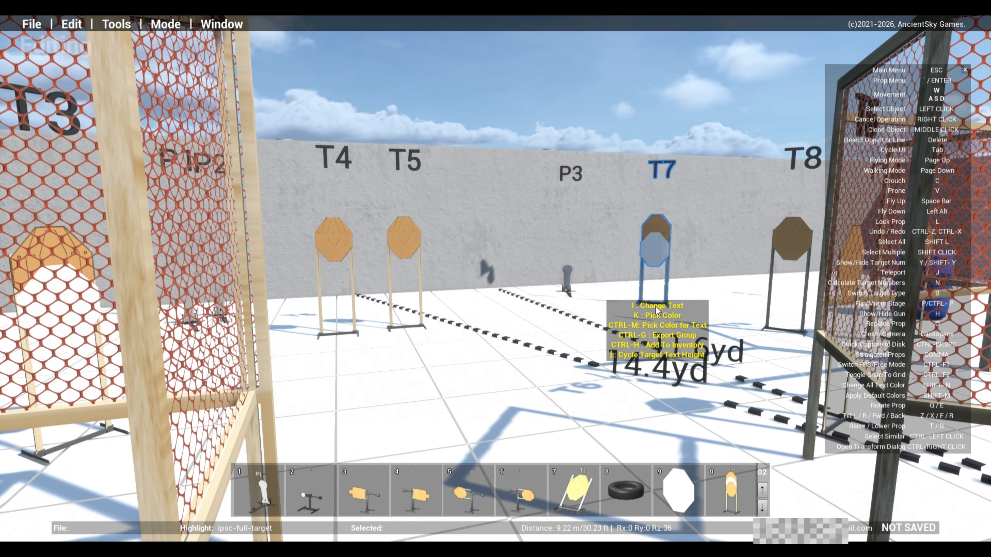
Examine T7 with its no-shoot and the neighbouring targets through the walls from several positions behind the front fault line
{"action": "key", "text": "s"}
{"action": "key", "text": "a"}
{"action": "key", "text": "s"}
{"action": "key", "text": "d"}
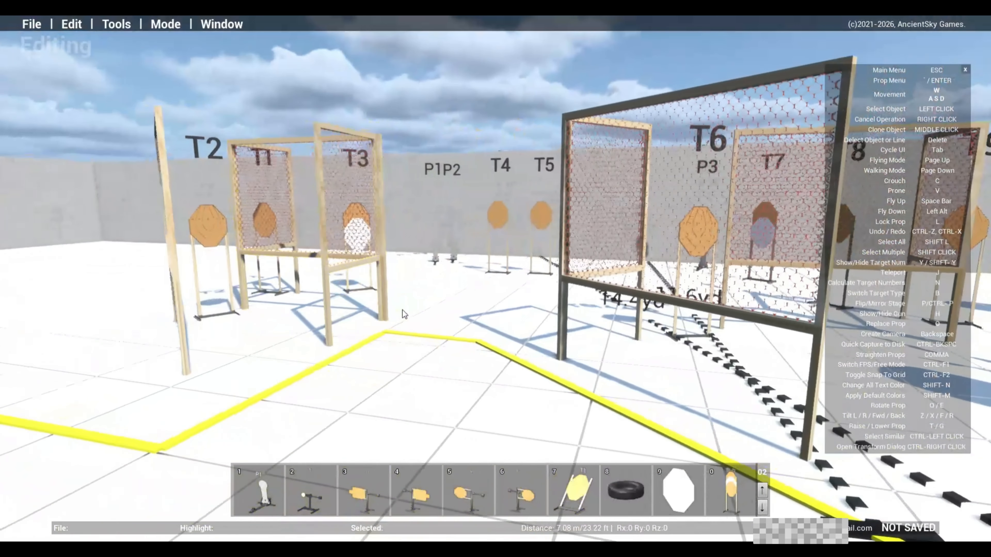
{"action": "key", "text": "a"}
{"action": "key", "text": "a"}
{"action": "key", "text": "w"}
{"action": "key", "text": "d"}
{"action": "key", "text": "a"}
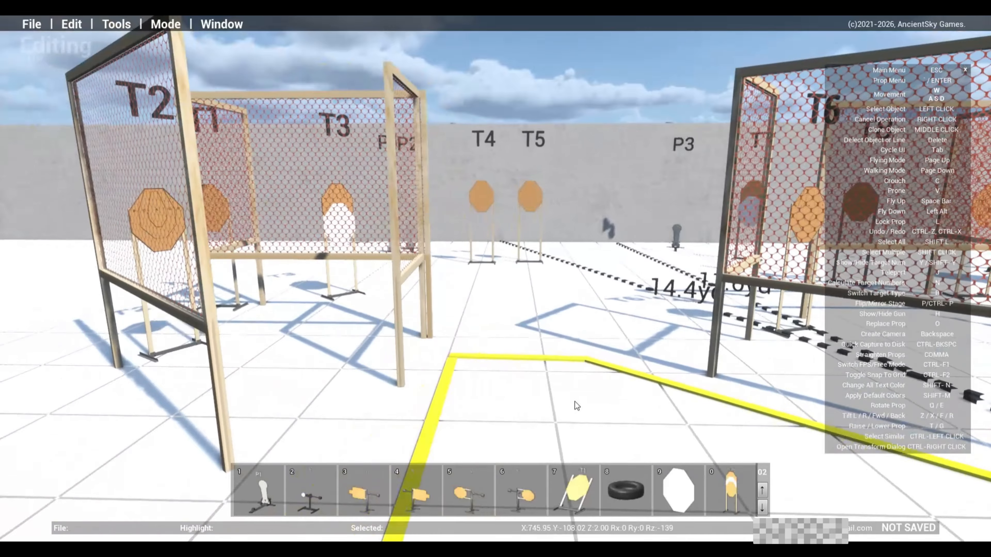
Choose the ipsc-hc-bottom hard cover from the IPSC props and place it over the lower part of T5
{"action": "key", "text": "Return"}
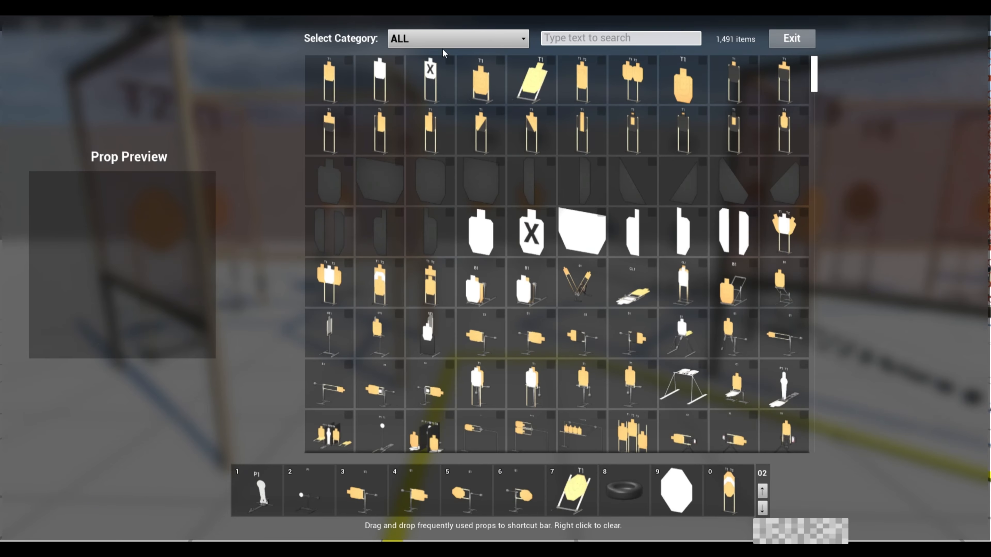
{"action": "scroll", "coordinate": [494, 228], "scroll_direction": "down", "scroll_amount": 3}
{"action": "scroll", "coordinate": [479, 78], "scroll_direction": "up", "scroll_amount": 3}
{"action": "left_click", "coordinate": [454, 39]}
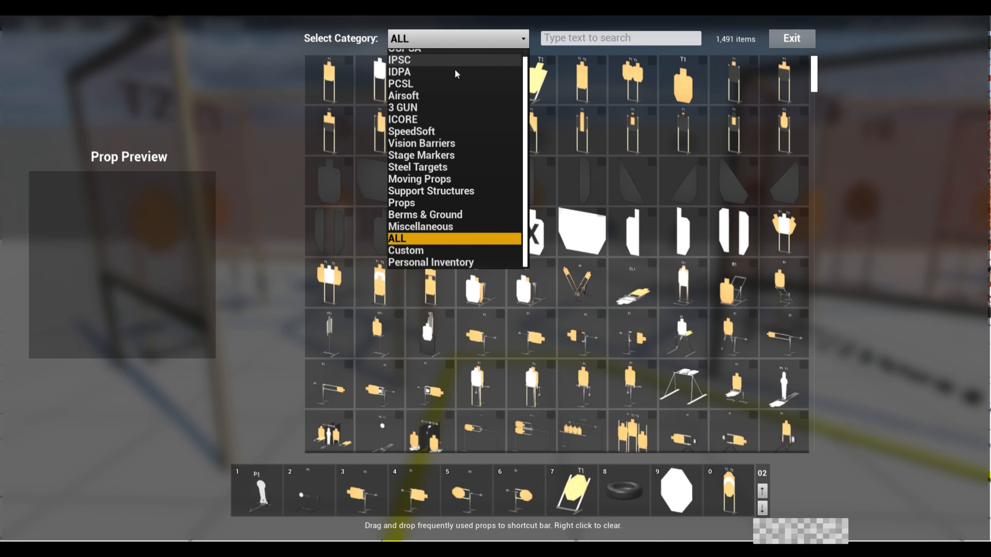
{"action": "left_click", "coordinate": [429, 61]}
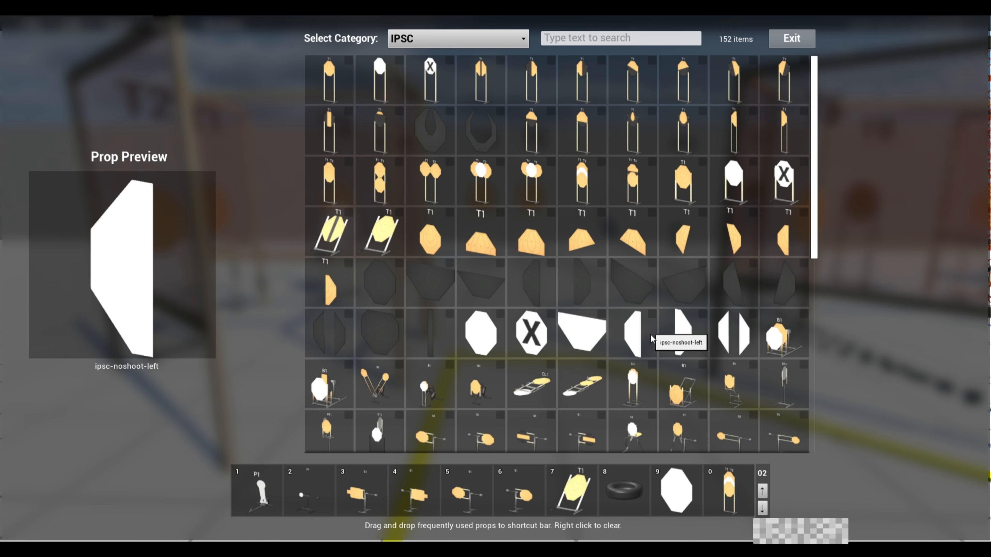
{"action": "left_click", "coordinate": [479, 297]}
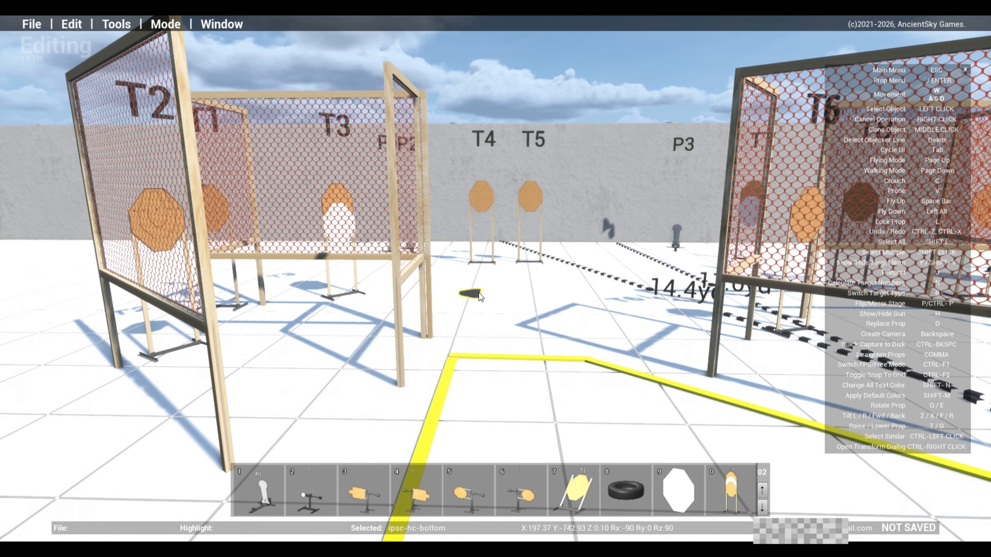
{"action": "left_click", "coordinate": [530, 200]}
Examine the hard cover on T5 and the full stage layout from progressively higher viewpoints behind the fault lines
{"action": "key", "text": "s"}
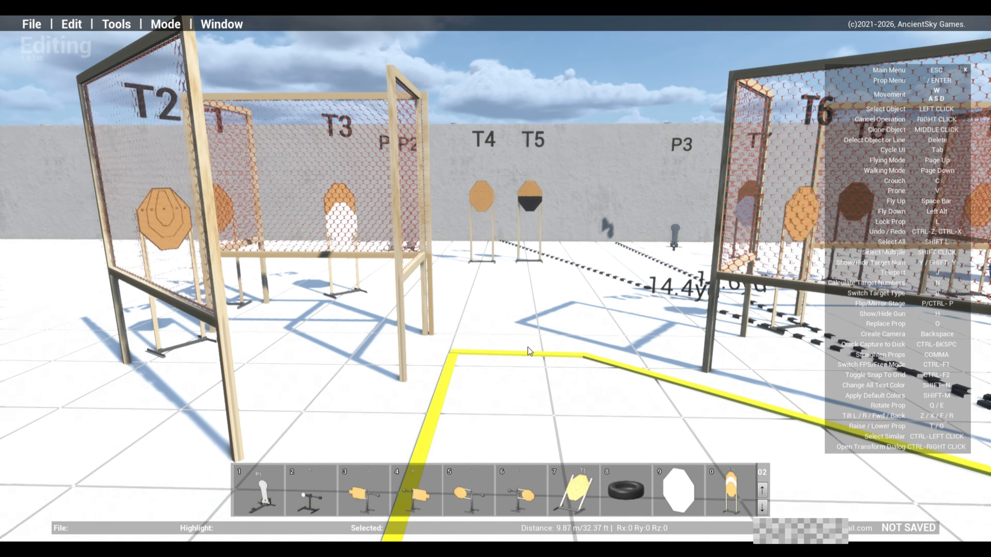
{"action": "key", "text": "d"}
{"action": "right_click_drag", "start_coordinate": [528, 347], "coordinate": [615, 359]}
{"action": "key", "text": "w"}
{"action": "key", "text": "s"}
{"action": "key", "text": "a"}
{"action": "key", "text": "space"}
{"action": "key", "text": "s"}
{"action": "key", "text": "d"}
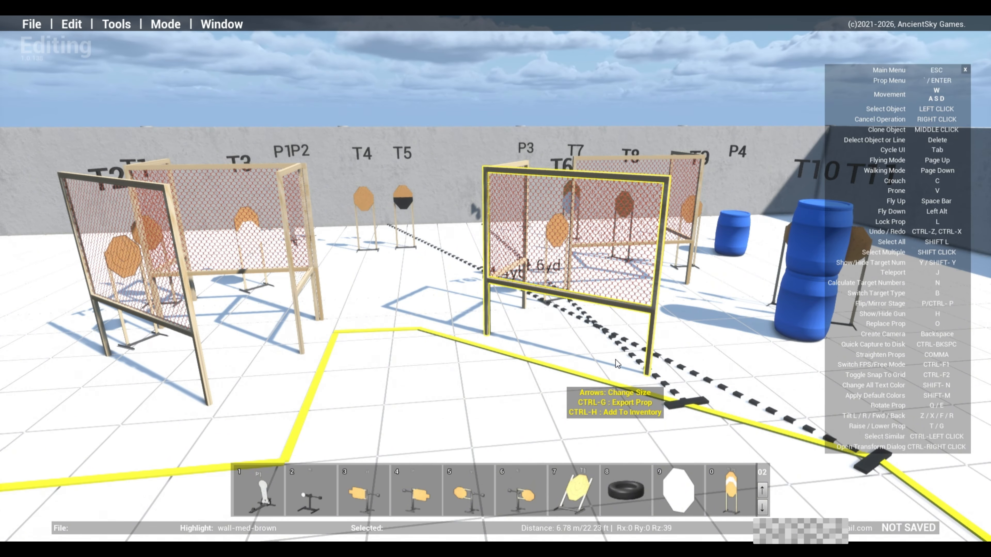
{"action": "key", "text": "d"}
{"action": "right_click_drag", "start_coordinate": [694, 352], "coordinate": [521, 382]}
{"action": "key", "text": "d"}
{"action": "key", "text": "a"}
{"action": "key", "text": "w"}
{"action": "key", "text": "d"}
{"action": "key", "text": "s"}
{"action": "key", "text": "space"}
{"action": "key", "text": "a"}
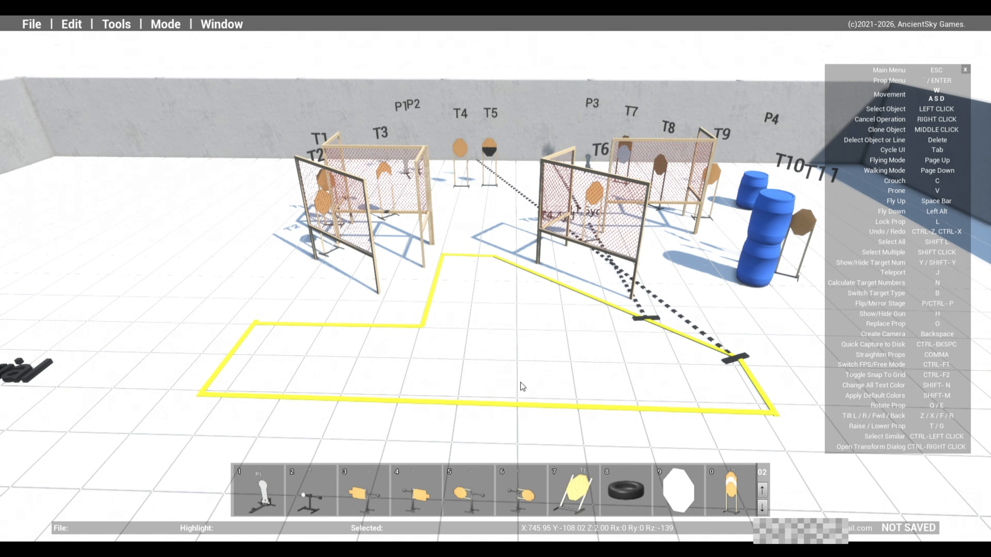
Examine both wall arrays, the barrels and all targets from above, from near and far and from different sides
{"action": "key", "text": "w"}
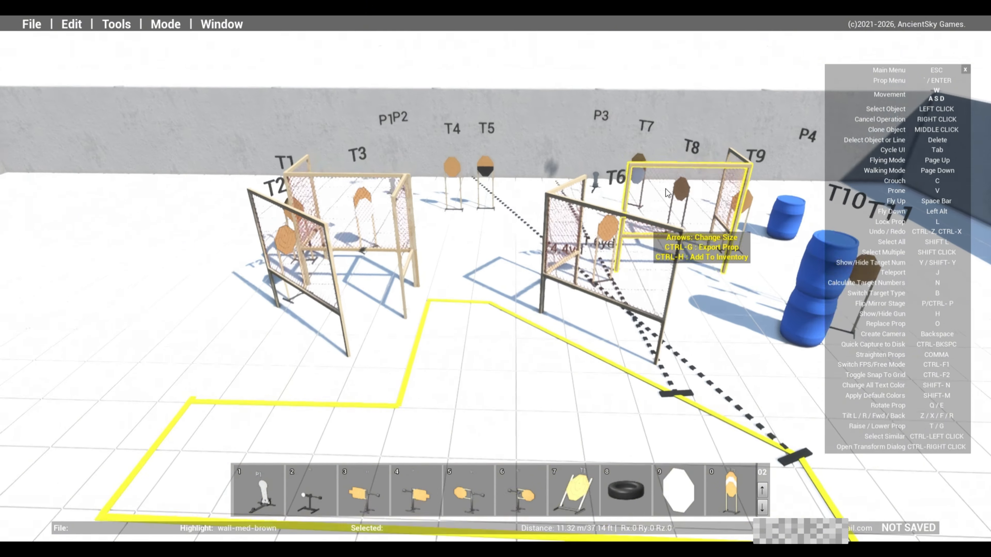
{"action": "right_click_drag", "start_coordinate": [666, 190], "coordinate": [754, 228]}
{"action": "key", "text": "a"}
{"action": "key", "text": "d"}
{"action": "key", "text": "w"}
{"action": "key", "text": "a"}
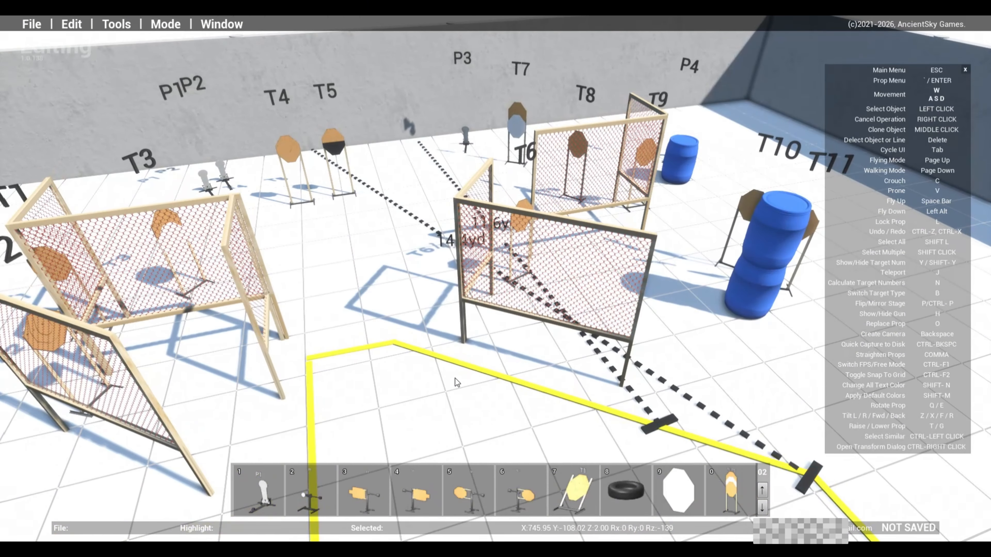
{"action": "right_click_drag", "start_coordinate": [455, 378], "coordinate": [354, 321]}
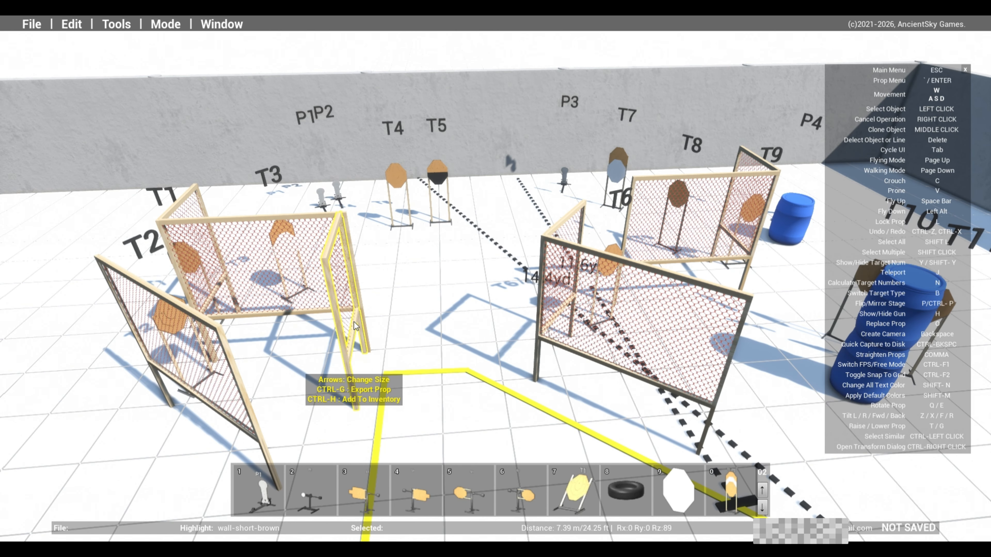
{"action": "left_click", "coordinate": [354, 322]}
{"action": "key", "text": "s"}
{"action": "right_click_drag", "start_coordinate": [447, 280], "coordinate": [302, 267]}
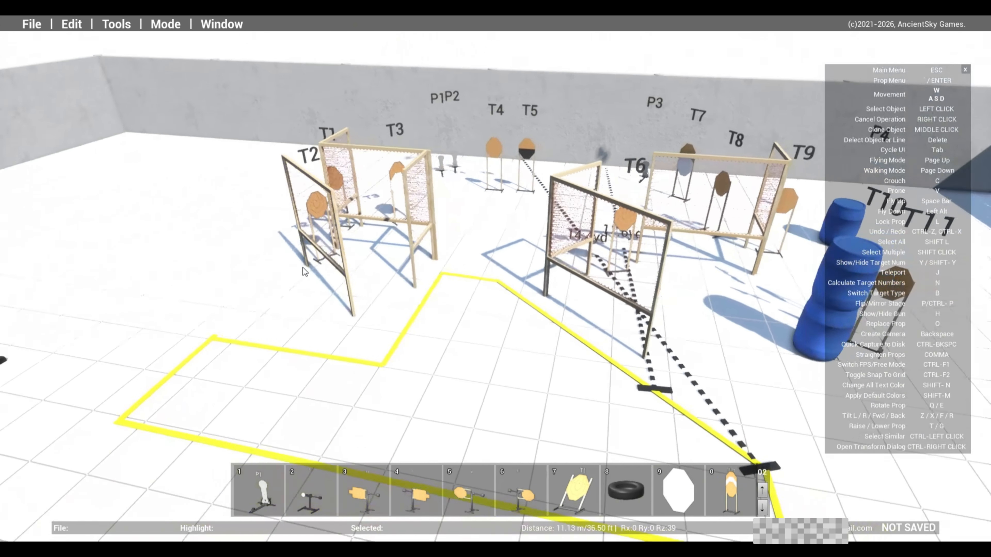
{"action": "key", "text": "d"}
{"action": "key", "text": "a"}
{"action": "key", "text": "a"}
{"action": "right_click_drag", "start_coordinate": [340, 356], "coordinate": [438, 404]}
{"action": "key", "text": "s"}
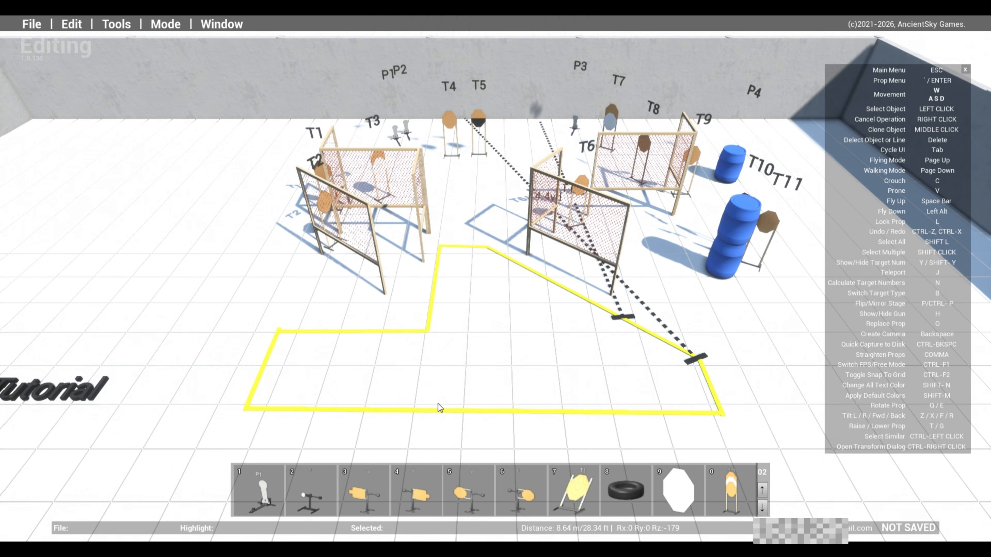
{"action": "key", "text": "s"}
{"action": "key", "text": "d"}
{"action": "key", "text": "w"}
{"action": "key", "text": "a"}
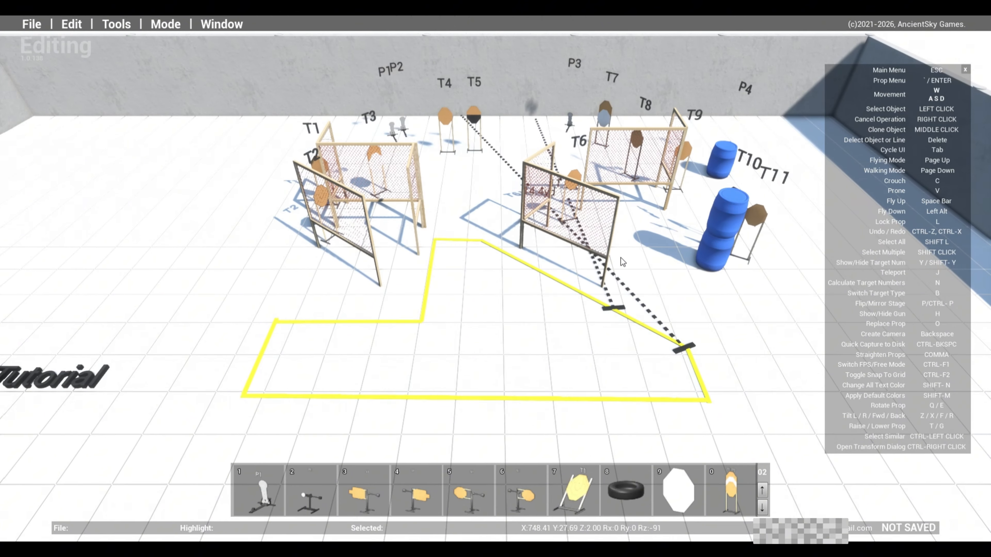
{"action": "key", "text": "a"}
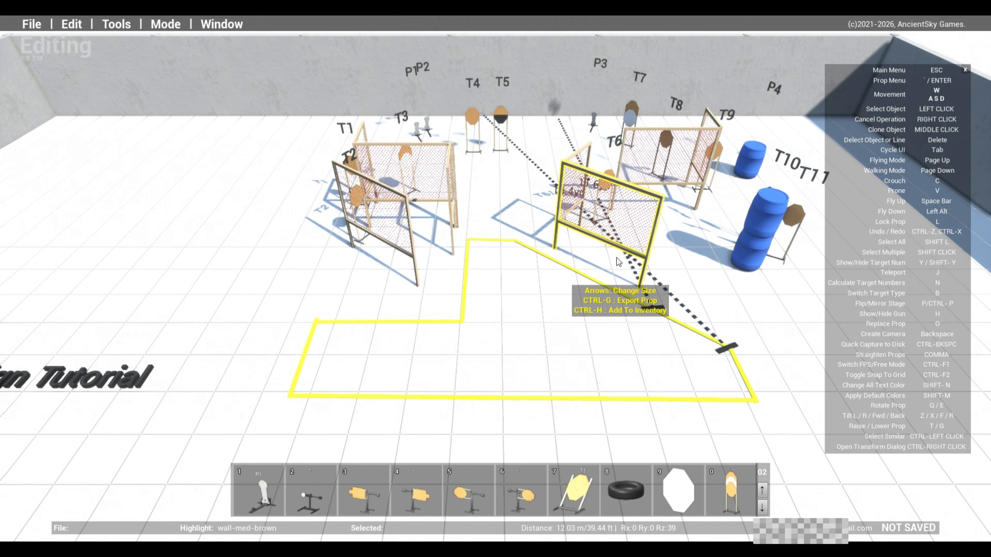
{"action": "key", "text": "w"}
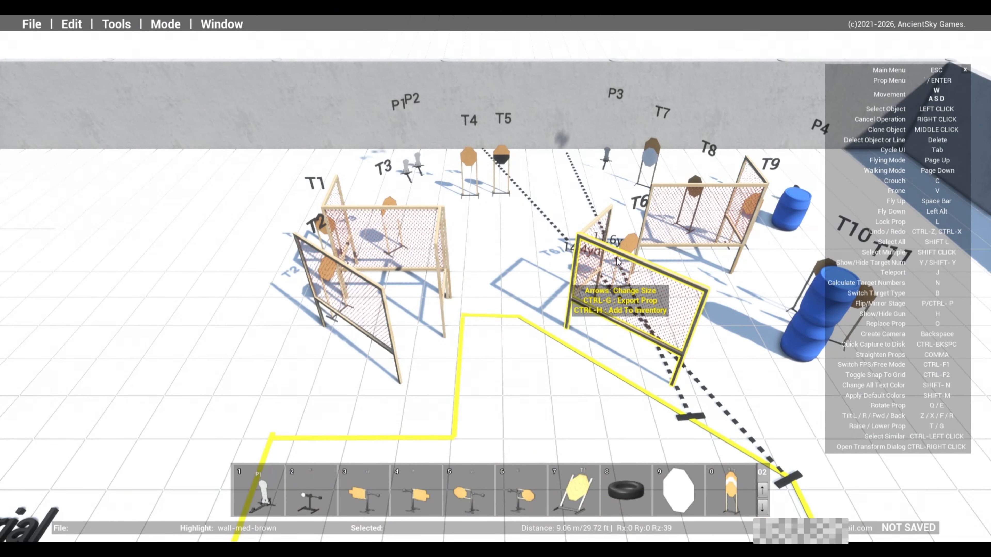
{"action": "key", "text": "s"}
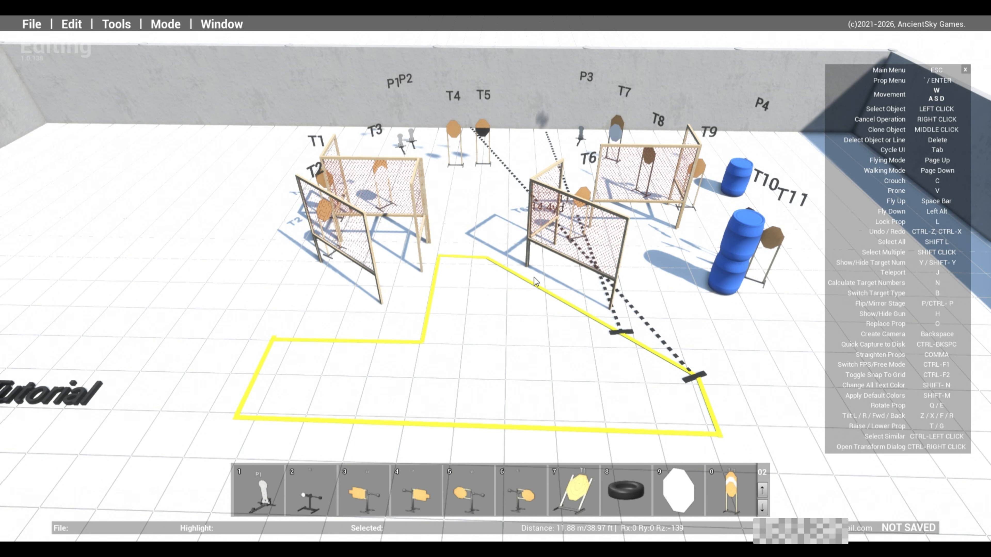
Search all props for "start" and place the start-position marker inside the wide rear section of the fault lines
{"action": "key", "text": "Return"}
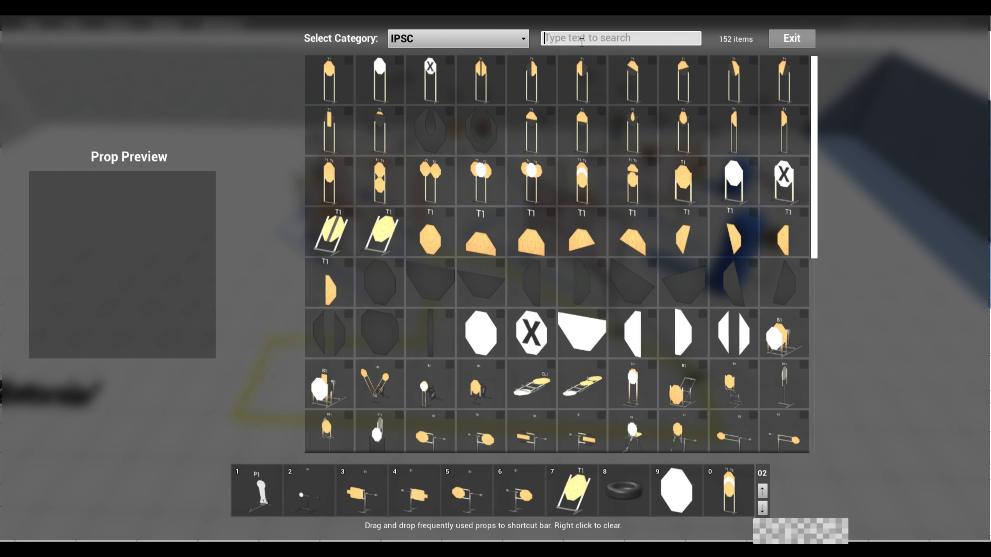
{"action": "left_click", "coordinate": [488, 45]}
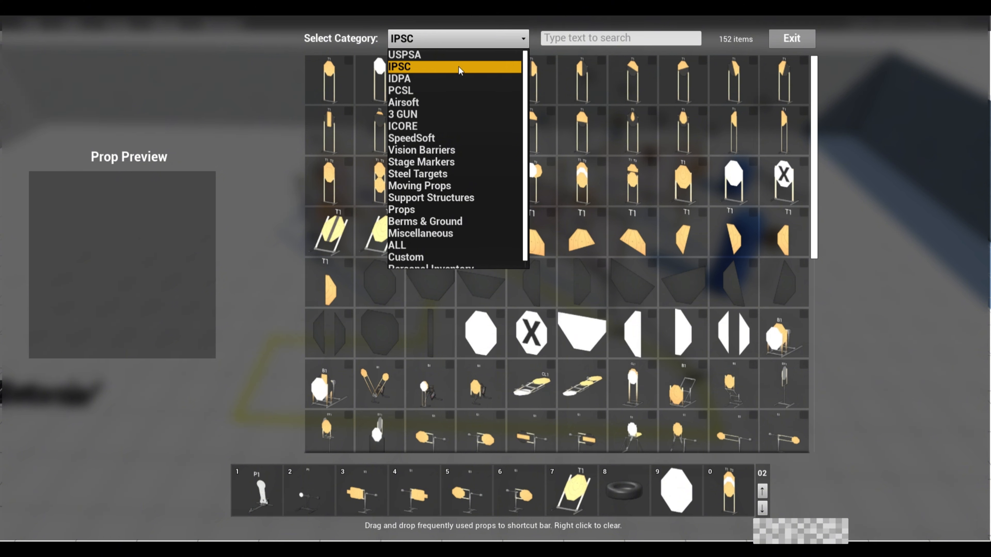
{"action": "scroll", "coordinate": [465, 199], "scroll_direction": "down", "scroll_amount": 1}
{"action": "scroll", "coordinate": [463, 198], "scroll_direction": "up", "scroll_amount": 1}
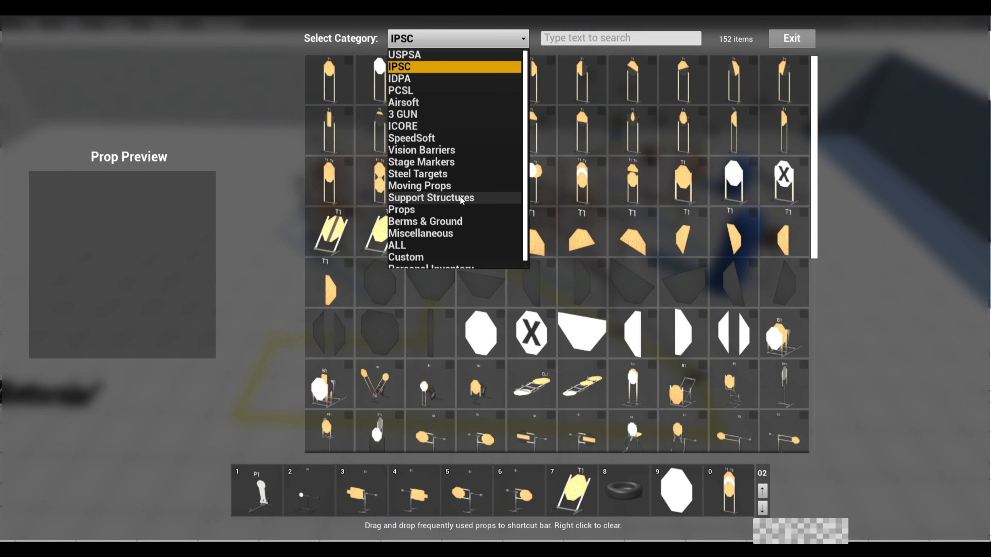
{"action": "left_click", "coordinate": [440, 246]}
{"action": "left_click", "coordinate": [605, 44]}
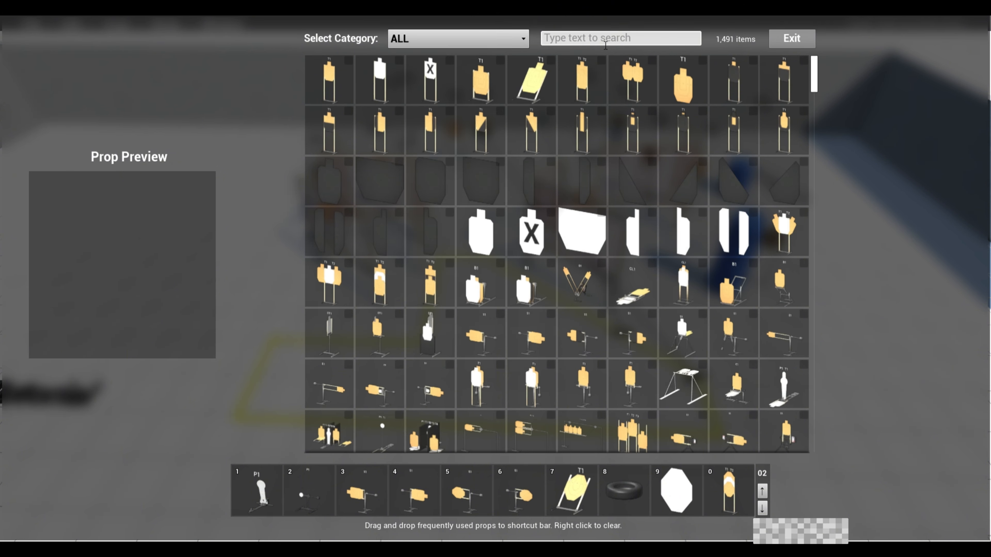
{"action": "type", "text": "start"}
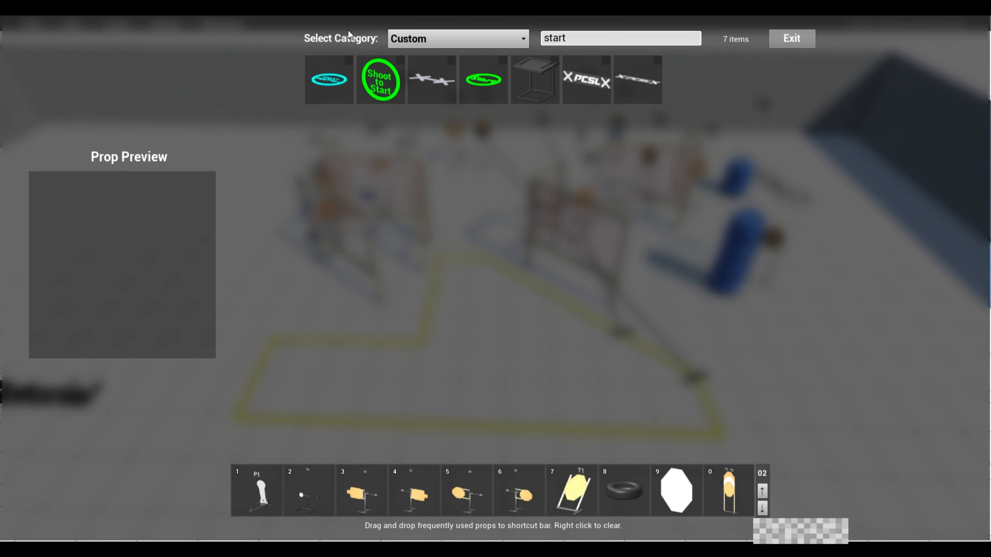
{"action": "left_click", "coordinate": [336, 83]}
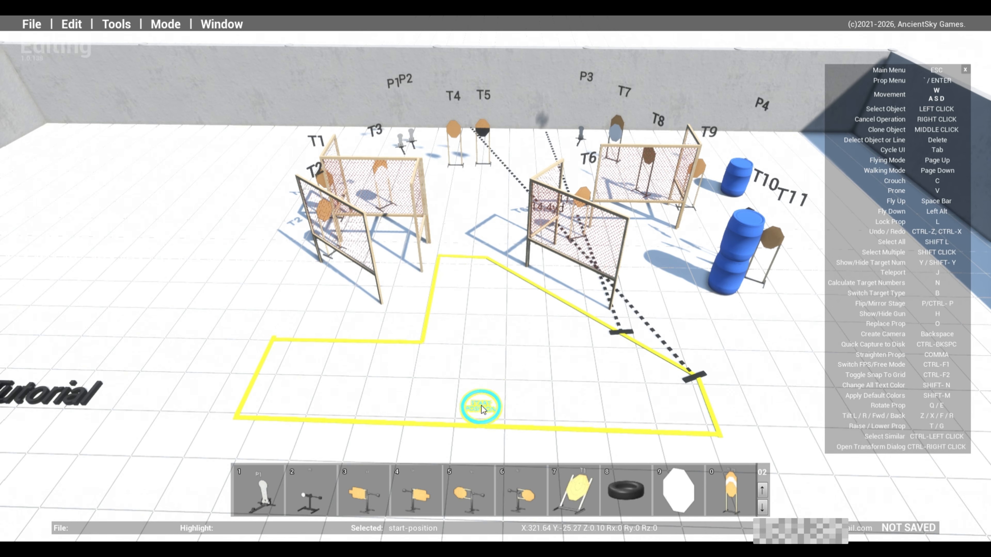
{"action": "left_click", "coordinate": [480, 378]}
Try the start-position marker around the rear fault line and set it on the side line of the narrow forward section
{"action": "key", "text": "s"}
{"action": "key", "text": "a"}
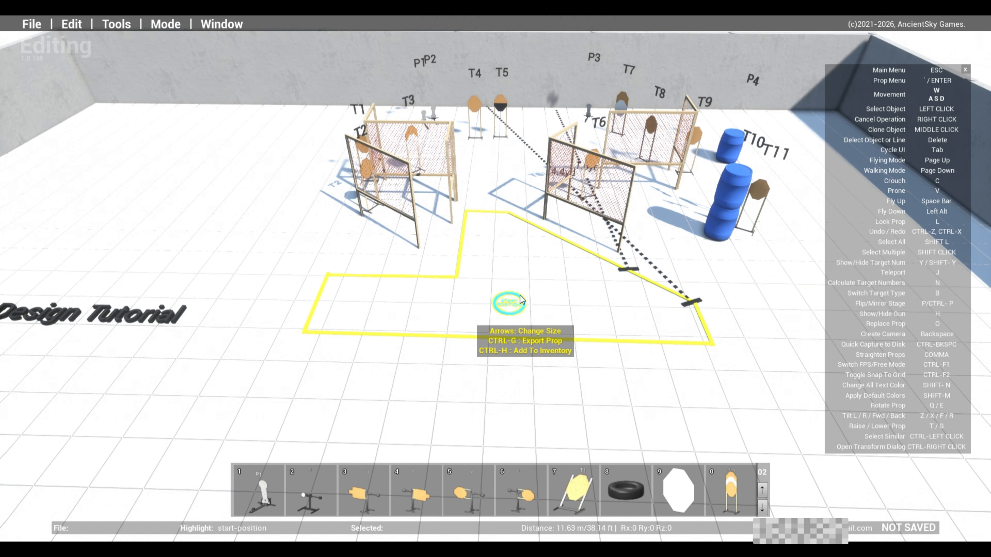
{"action": "left_click", "coordinate": [510, 307]}
{"action": "left_click_drag", "start_coordinate": [486, 355], "coordinate": [507, 342]}
{"action": "left_click_drag", "start_coordinate": [678, 427], "coordinate": [687, 335]}
{"action": "left_click_drag", "start_coordinate": [298, 330], "coordinate": [515, 355]}
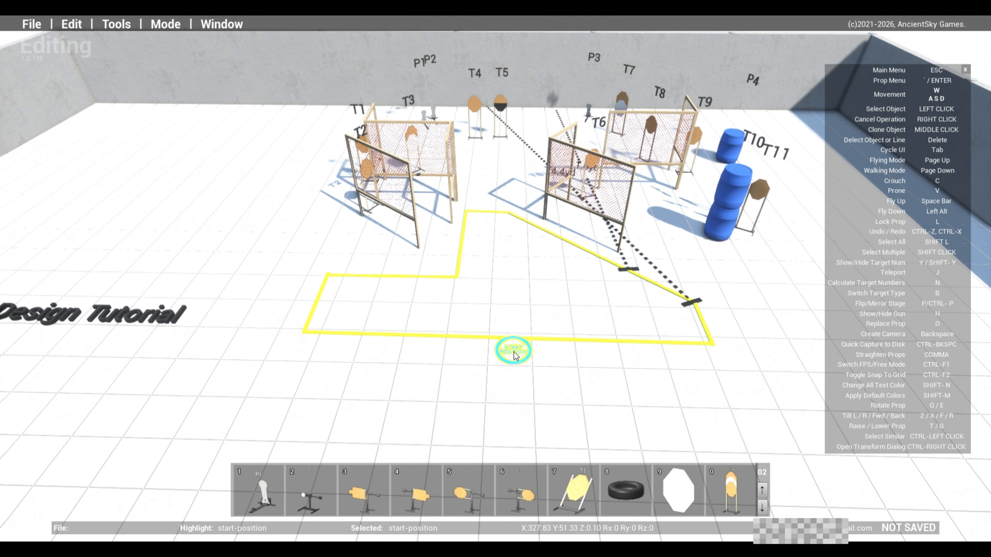
{"action": "left_click_drag", "start_coordinate": [591, 417], "coordinate": [555, 390]}
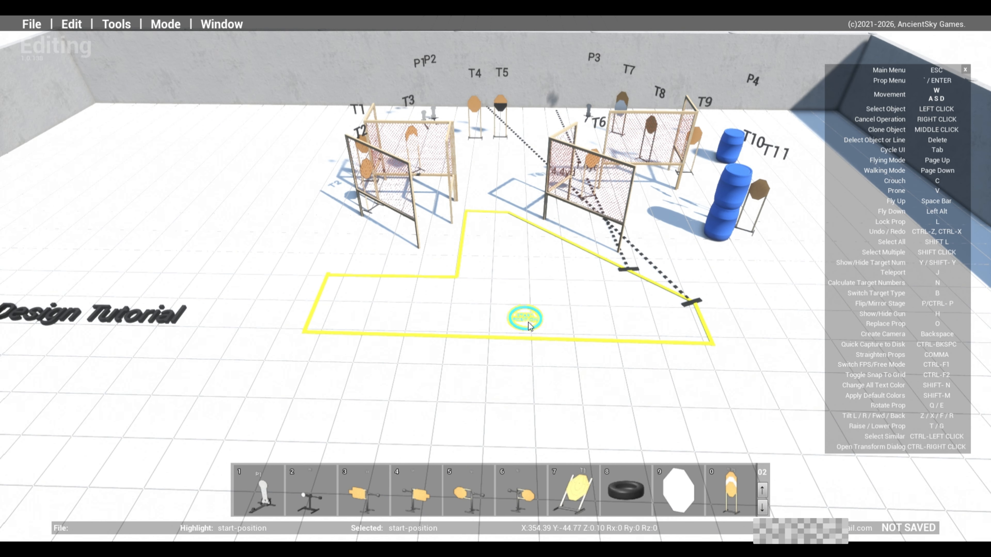
{"action": "left_click_drag", "start_coordinate": [529, 326], "coordinate": [556, 323]}
{"action": "left_click_drag", "start_coordinate": [546, 290], "coordinate": [467, 328]}
{"action": "key", "text": "w"}
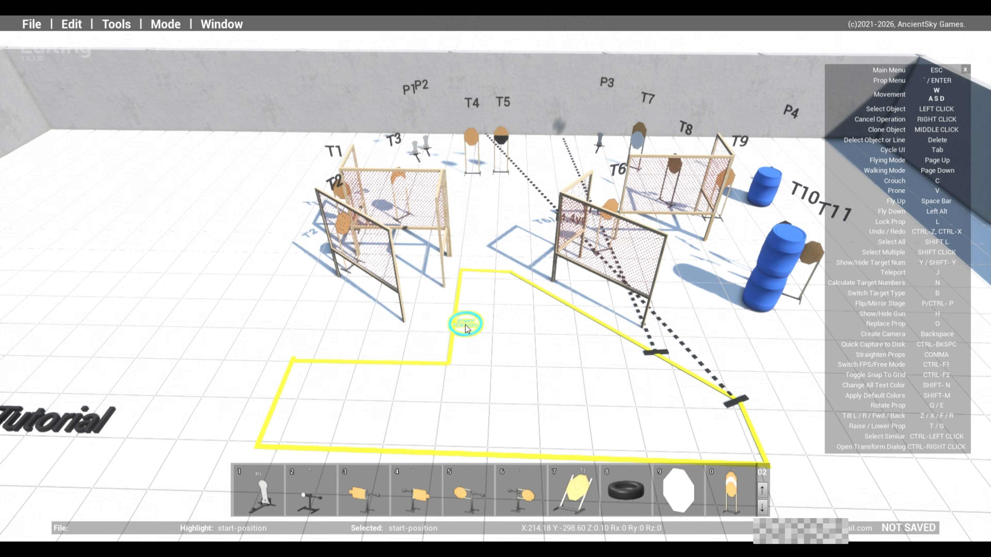
{"action": "left_click", "coordinate": [456, 325]}
Move the start-position marker onto the short front fault line between the two wall arrays
{"action": "key", "text": "w"}
{"action": "key", "text": "alt"}
{"action": "mouse_move", "coordinate": [648, 381]}
{"action": "right_mouse_down"}
{"action": "mouse_move", "coordinate": [619, 174]}
{"action": "mouse_move", "coordinate": [508, 189]}
{"action": "mouse_move", "coordinate": [507, 178]}
{"action": "mouse_move", "coordinate": [523, 209]}
{"action": "mouse_move", "coordinate": [398, 239]}
{"action": "mouse_move", "coordinate": [563, 244]}
{"action": "mouse_move", "coordinate": [617, 350]}
{"action": "mouse_move", "coordinate": [663, 371]}
{"action": "right_mouse_up"}
{"action": "key", "text": "d"}
{"action": "key", "text": "d"}
{"action": "key", "text": "w"}
{"action": "key", "text": "a"}
{"action": "key", "text": "a"}
{"action": "key", "text": "s"}
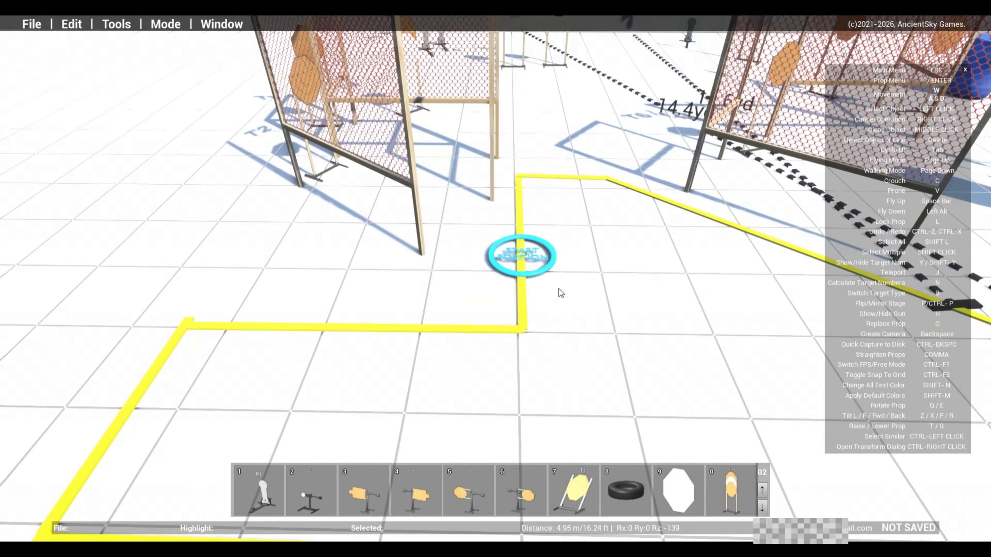
{"action": "left_click", "coordinate": [525, 262]}
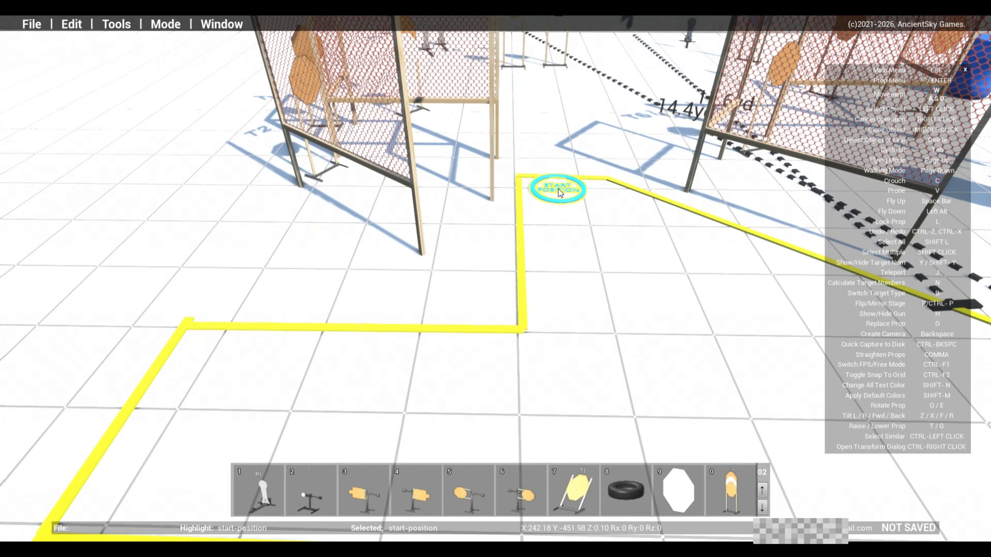
{"action": "left_click", "coordinate": [565, 172]}
{"action": "key", "text": "w"}
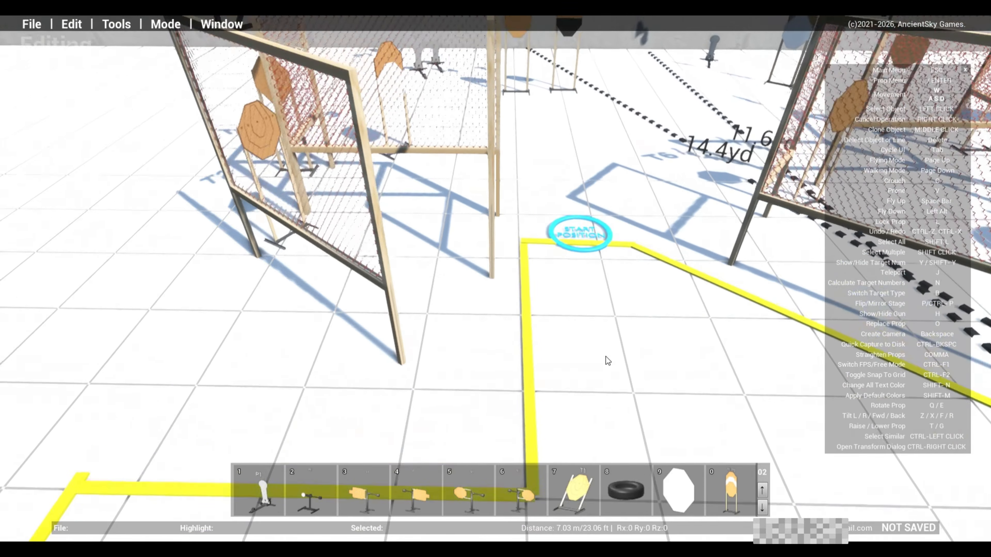
Try hard-cover target T5 at a new spot beside T4, beyond the start-position marker
{"action": "right_click_drag", "start_coordinate": [606, 357], "coordinate": [503, 161]}
{"action": "key", "text": "s"}
{"action": "key", "text": "d"}
{"action": "key", "text": "w"}
{"action": "key", "text": "d"}
{"action": "key", "text": "w"}
{"action": "key", "text": "s"}
{"action": "key", "text": "w"}
{"action": "key", "text": "a"}
{"action": "key", "text": "w"}
{"action": "left_click", "coordinate": [495, 151]}
{"action": "left_click", "coordinate": [496, 150]}
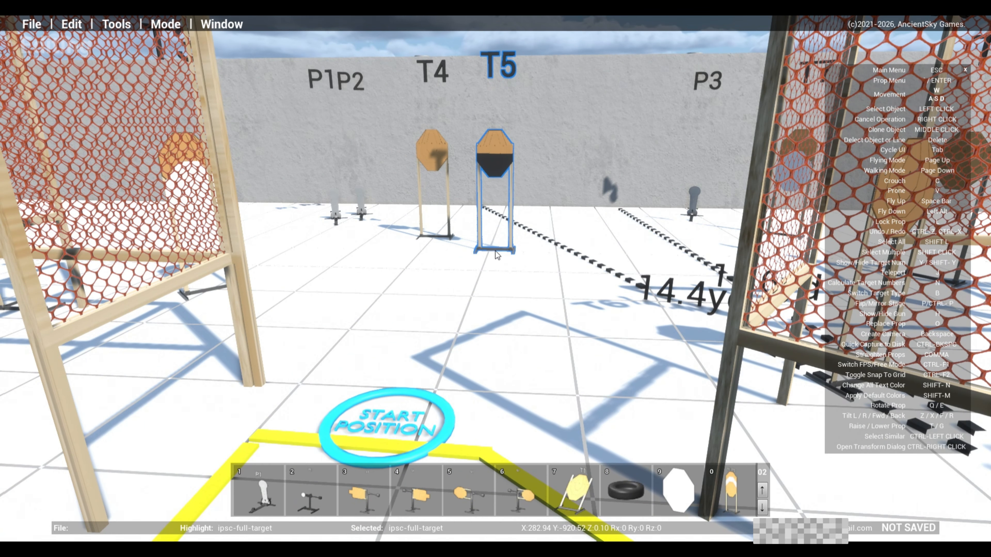
{"action": "left_click", "coordinate": [495, 251]}
Move targets T5 and T4 slightly closer to the start-position marker and toward the wall array with T6
{"action": "key", "text": "s"}
{"action": "right_click_drag", "start_coordinate": [495, 251], "coordinate": [490, 291]}
{"action": "key", "text": "d"}
{"action": "key", "text": "w"}
{"action": "key", "text": "s"}
{"action": "key", "text": "w"}
{"action": "key", "text": "a"}
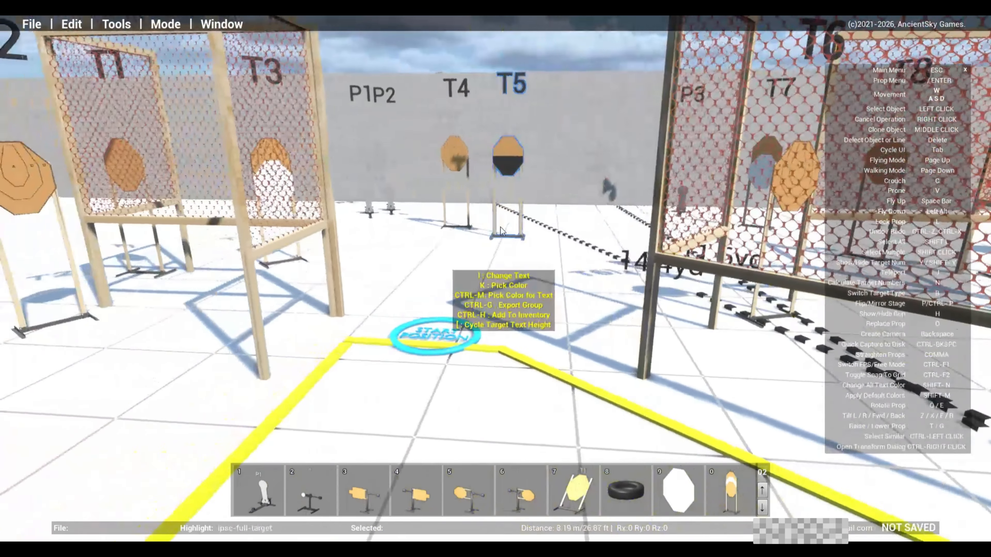
{"action": "left_click", "coordinate": [505, 151]}
{"action": "left_click", "coordinate": [515, 249]}
{"action": "left_click", "coordinate": [458, 158]}
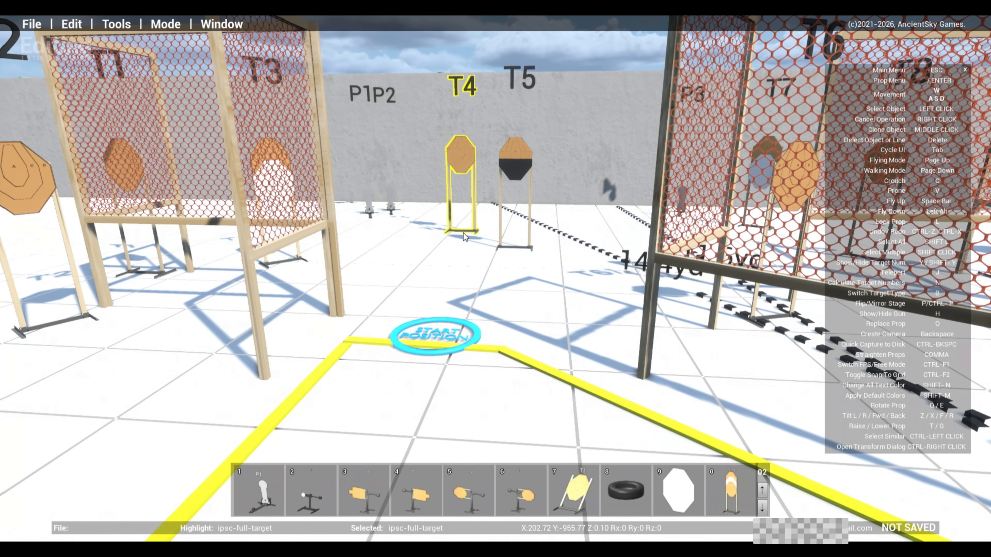
{"action": "left_click", "coordinate": [465, 234]}
Examine target visibility around both wall arrays from the narrow forward section, the diagonal fault line and above the rear area
{"action": "key", "text": "d"}
{"action": "key", "text": "s"}
{"action": "right_click_drag", "start_coordinate": [477, 323], "coordinate": [706, 371]}
{"action": "key", "text": "s"}
{"action": "key", "text": "d"}
{"action": "key", "text": "w"}
{"action": "key", "text": "a"}
{"action": "key", "text": "a"}
{"action": "key", "text": "w"}
{"action": "key", "text": "a"}
{"action": "key", "text": "s"}
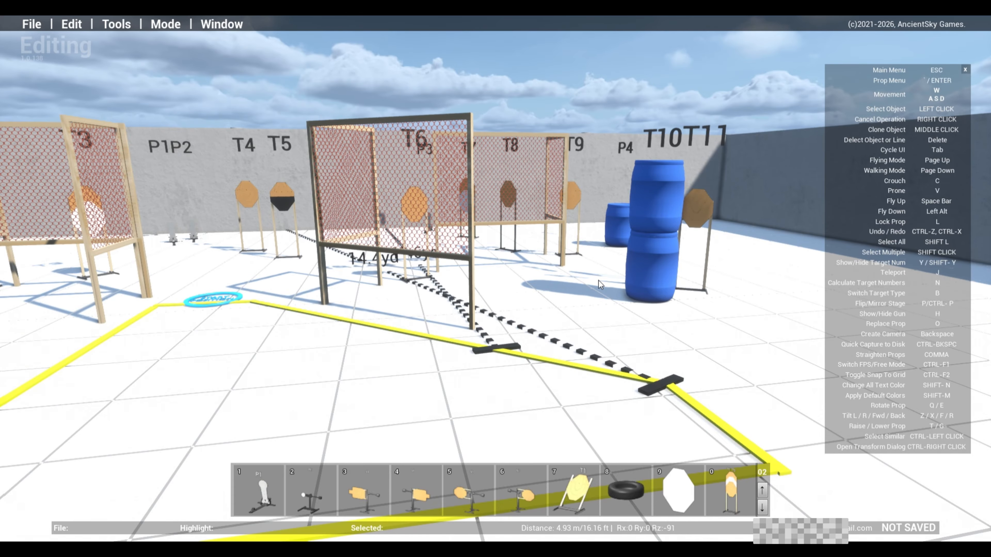
{"action": "key", "text": "a"}
{"action": "right_click_drag", "start_coordinate": [509, 364], "coordinate": [457, 395]}
{"action": "key", "text": "w"}
{"action": "key", "text": "space"}
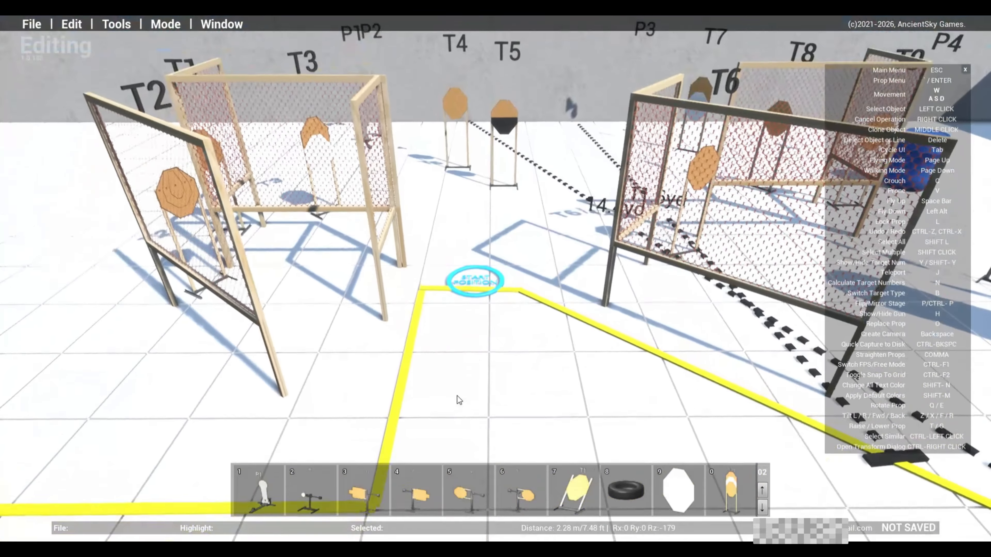
{"action": "key", "text": "d"}
{"action": "key", "text": "a"}
{"action": "key", "text": "s"}
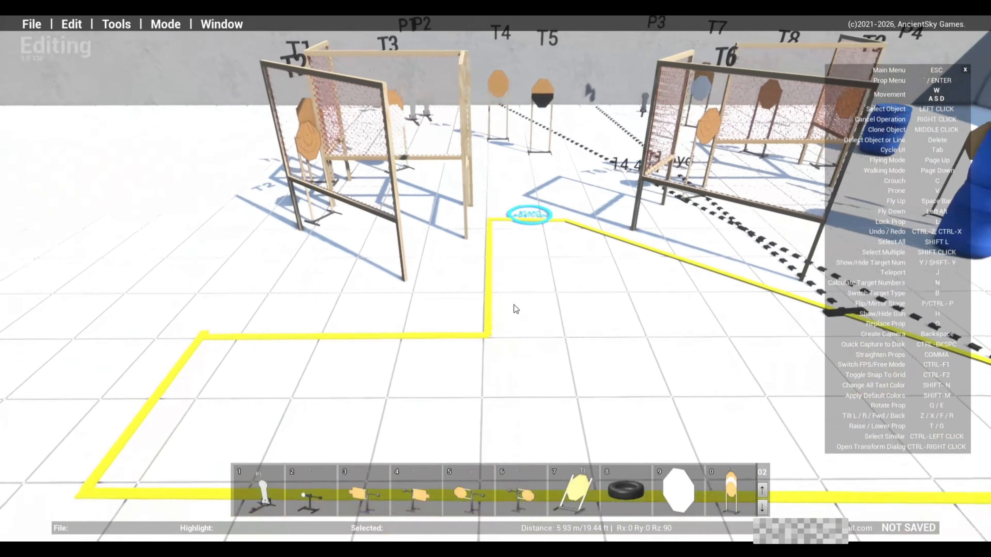
Examine the fault-line area, start position and target arrays from raised viewpoints at the rear and beside the diagonal line
{"action": "key", "text": "d"}
{"action": "key", "text": "a"}
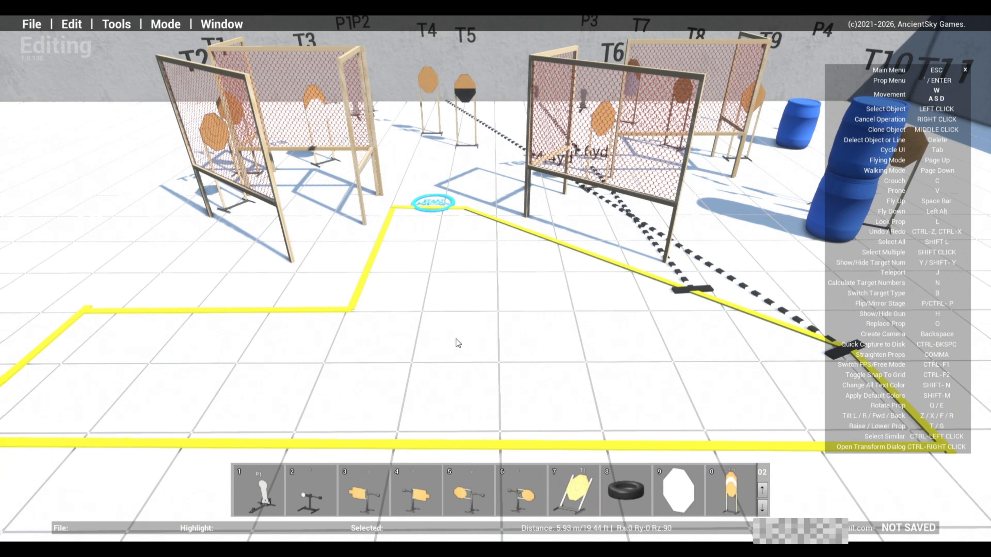
{"action": "key", "text": "s"}
{"action": "key", "text": "d"}
{"action": "key", "text": "w"}
{"action": "right_click_drag", "start_coordinate": [404, 289], "coordinate": [217, 282]}
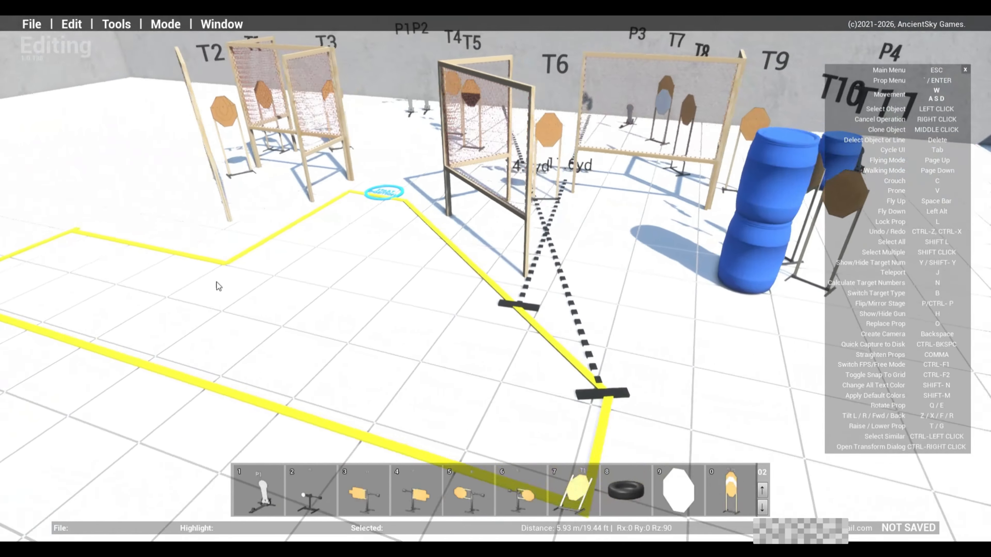
{"action": "key", "text": "d"}
{"action": "key", "text": "a"}
{"action": "key", "text": "w"}
{"action": "key", "text": "space"}
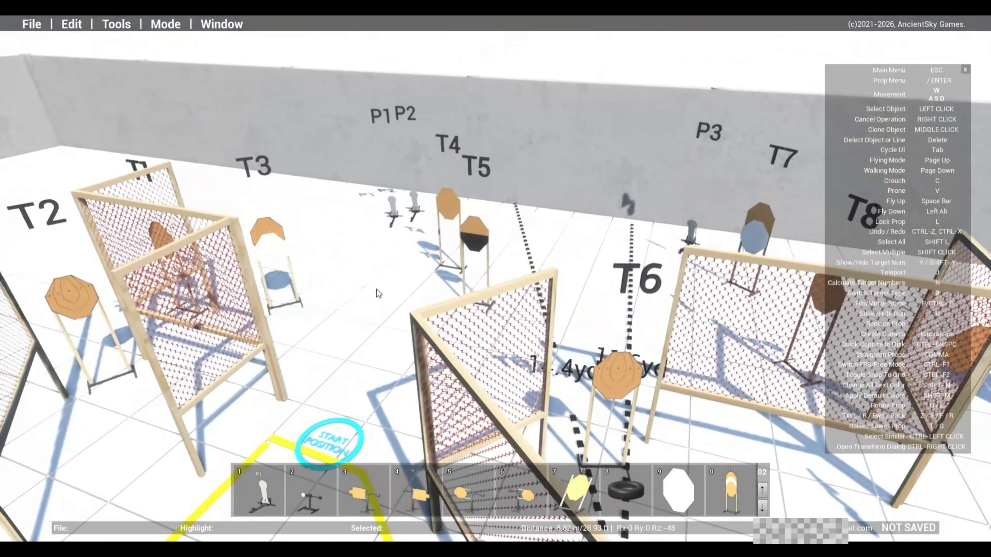
{"action": "key", "text": "s"}
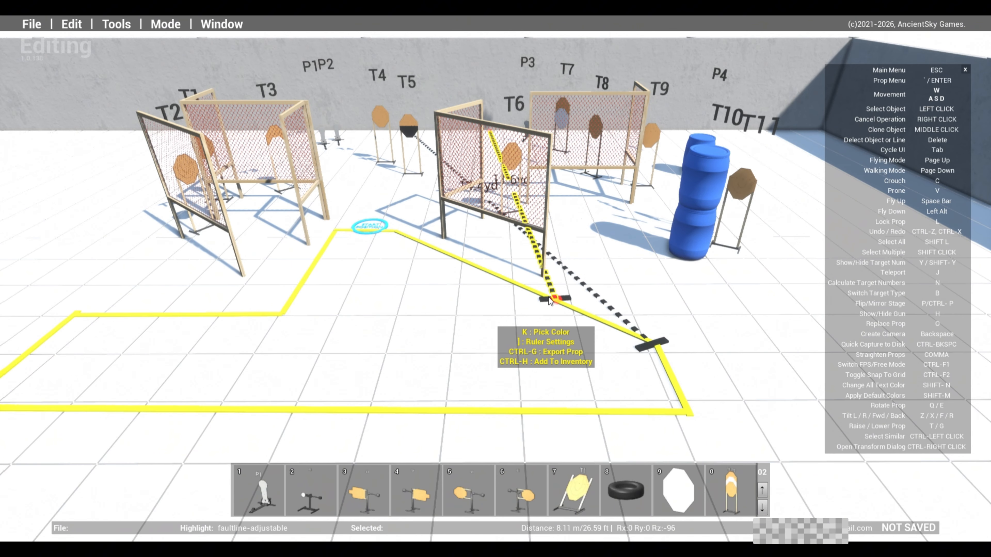
{"action": "key", "text": "a"}
{"action": "key", "text": "w"}
{"action": "key", "text": "a"}
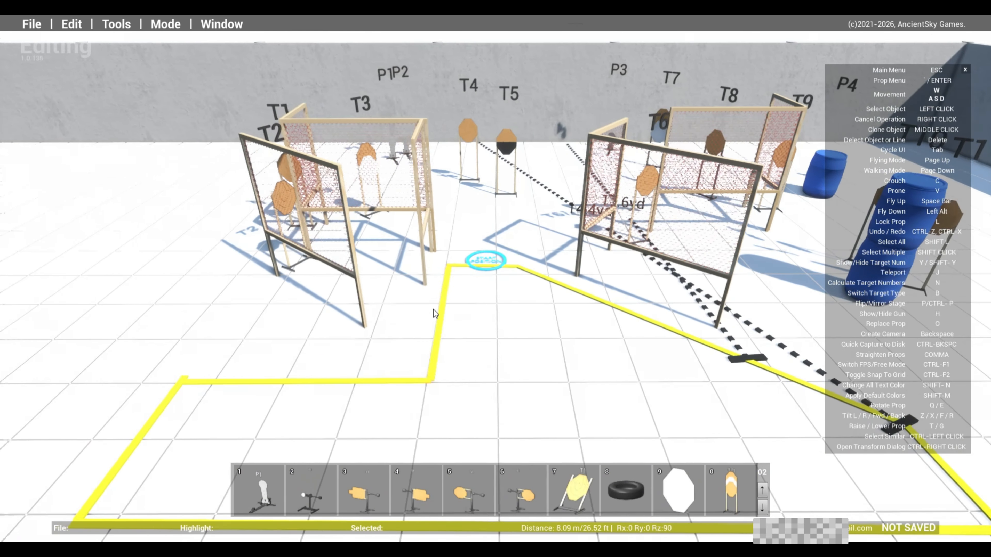
{"action": "key", "text": "s"}
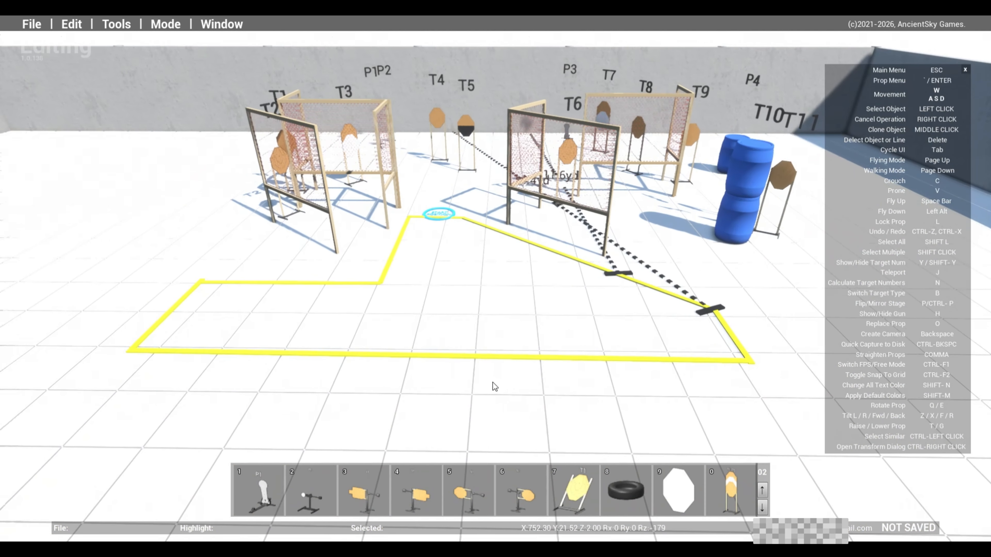
Clone the single rear barrel and place the copy outside the inner corner where the narrow and wide fault-line sections meet
{"action": "key", "text": "a"}
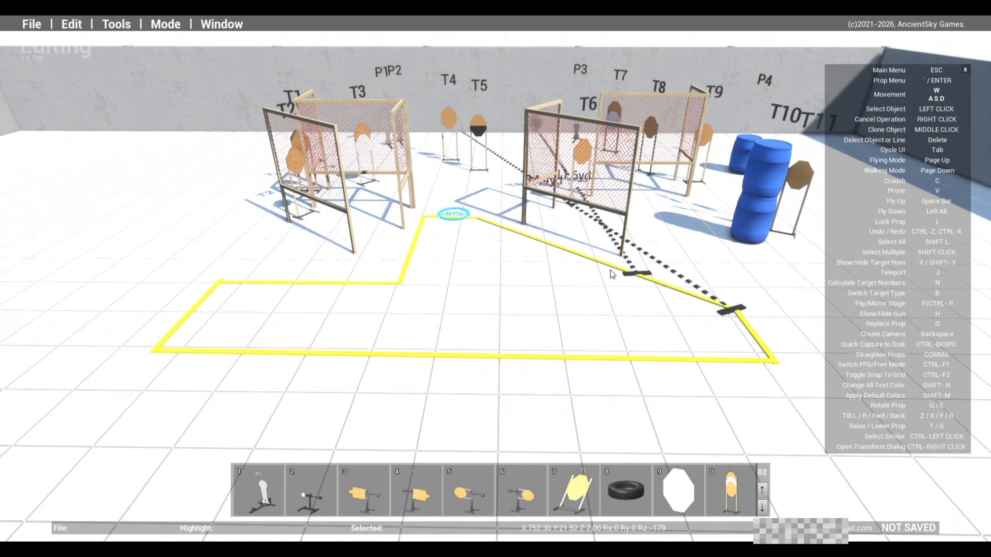
{"action": "middle_click", "coordinate": [737, 152]}
{"action": "key", "text": "a"}
{"action": "left_click", "coordinate": [436, 280]}
Place two more barrel copies along the diagonal fault line, one near the middle ruler and one beside the start-position marker
{"action": "key", "text": "w"}
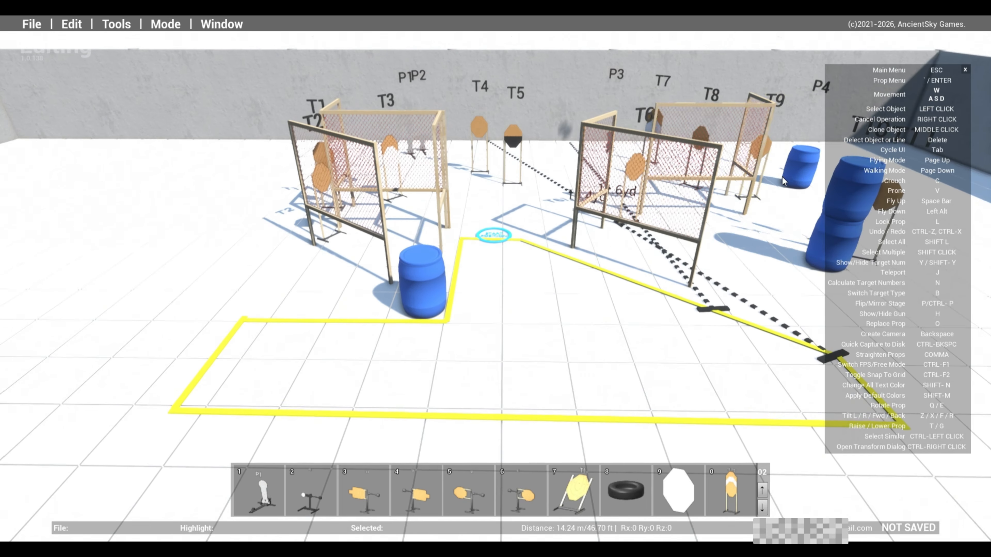
{"action": "key", "text": "d"}
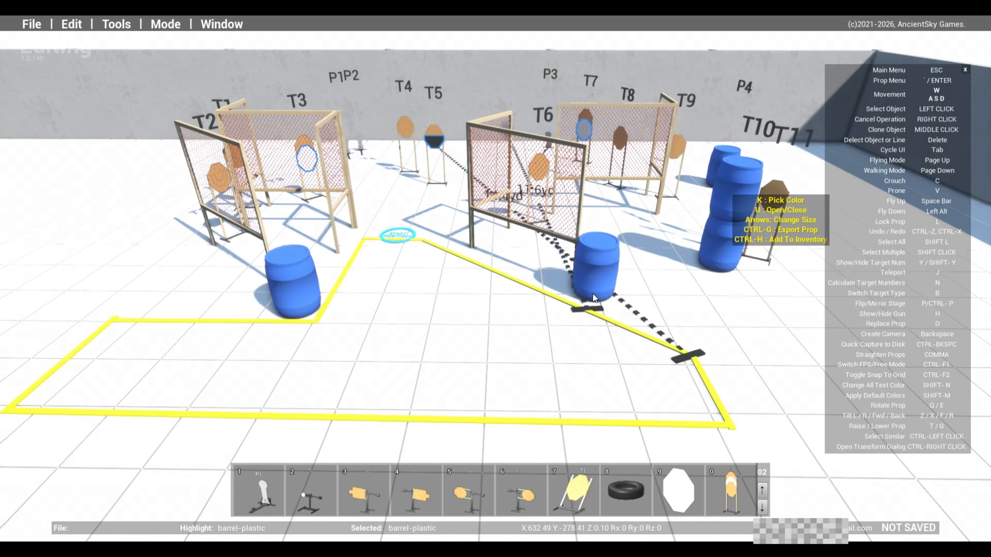
{"action": "left_click", "coordinate": [573, 302]}
{"action": "key", "text": "s"}
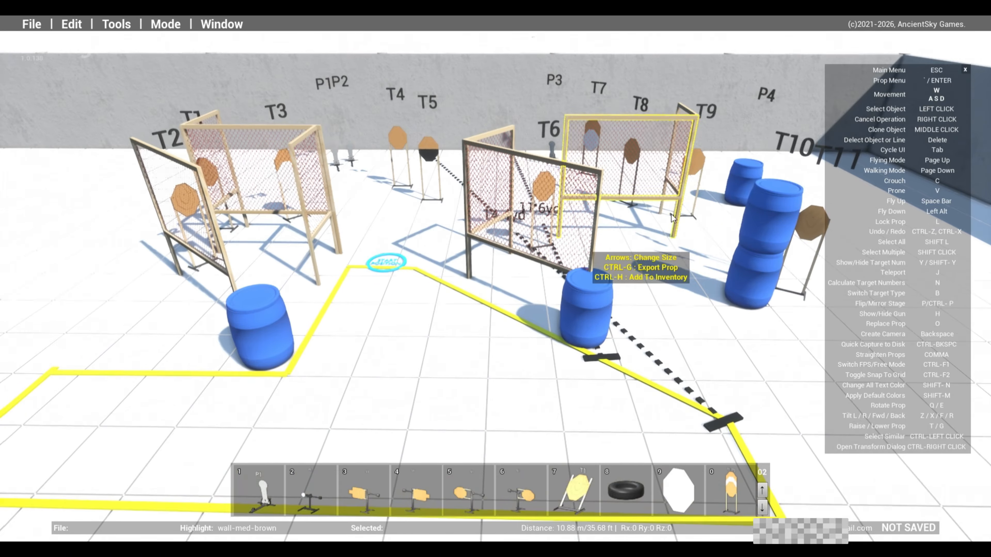
{"action": "middle_click", "coordinate": [737, 178]}
{"action": "left_click", "coordinate": [422, 269]}
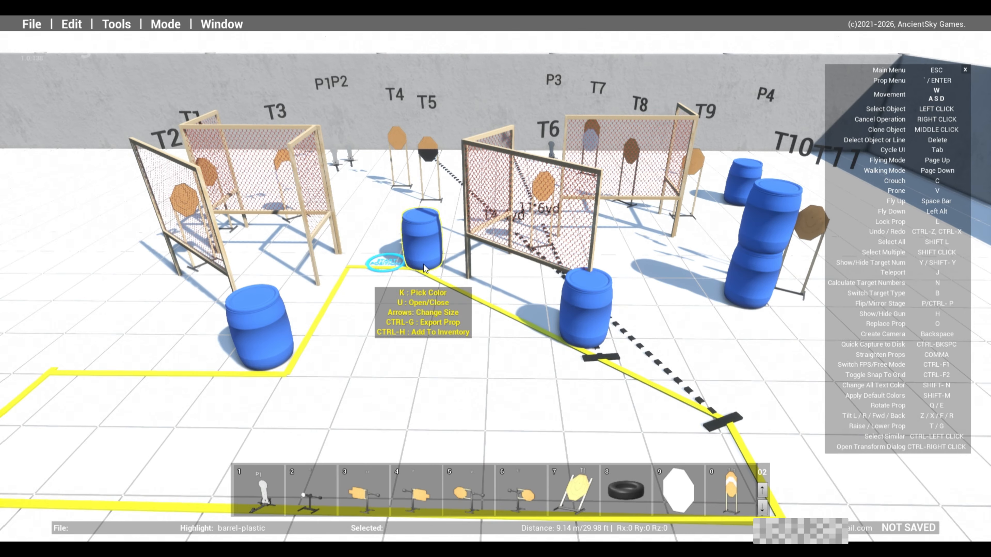
Place two more barrel copies, one near the diagonal line's rear end and one outside the wide section's outer front corner
{"action": "key", "text": "s"}
{"action": "key", "text": "a"}
{"action": "middle_click", "coordinate": [736, 153]}
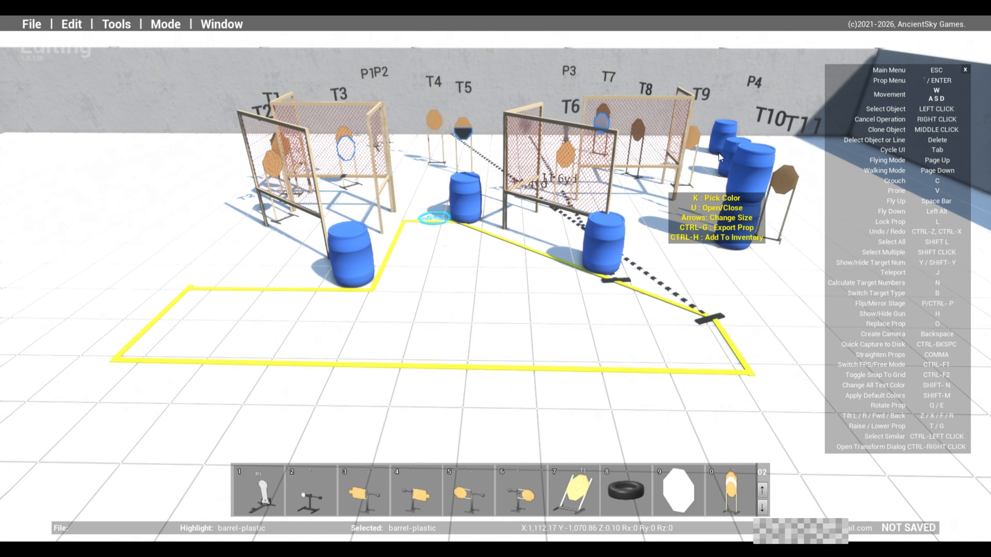
{"action": "key", "text": "w"}
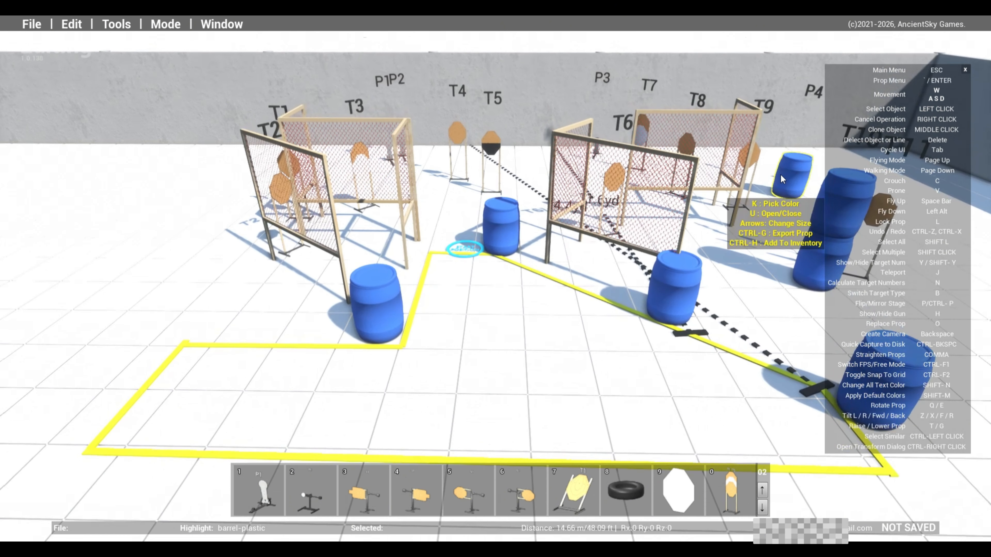
{"action": "key", "text": "a"}
{"action": "left_click", "coordinate": [247, 333]}
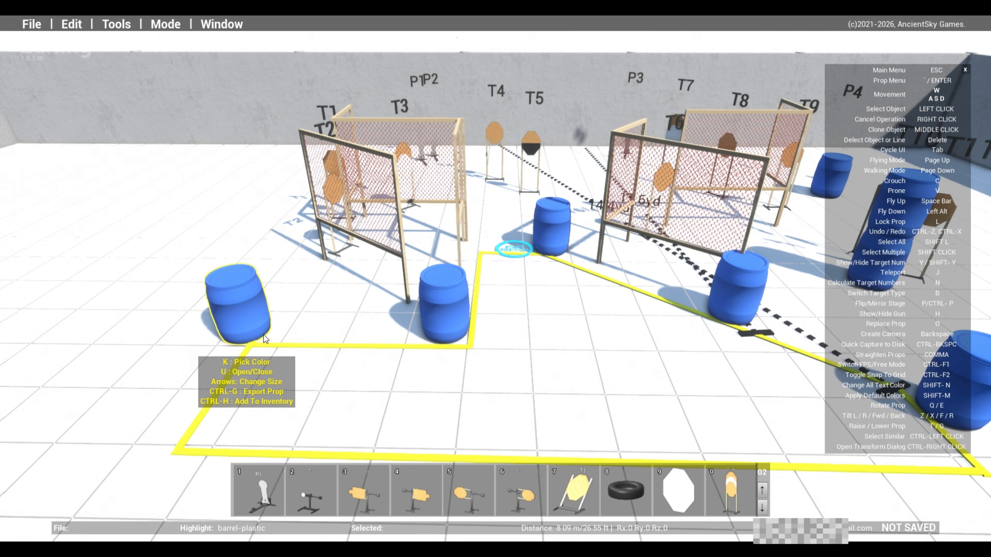
Examine the placement of the barrels around the fault lines from close above and from farther back
{"action": "key", "text": "w"}
{"action": "key", "text": "d"}
{"action": "key", "text": "s"}
{"action": "key", "text": "w"}
{"action": "key", "text": "space"}
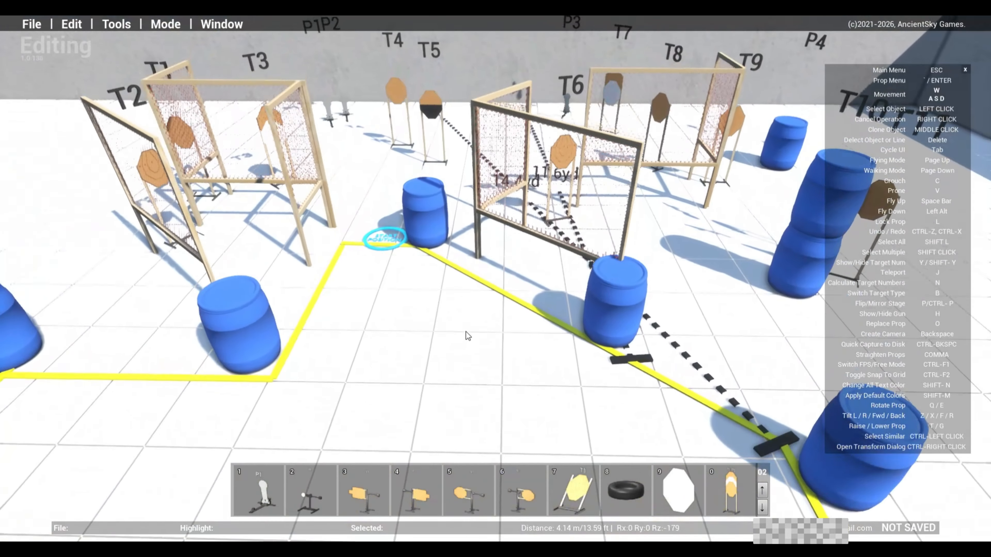
{"action": "key", "text": "s"}
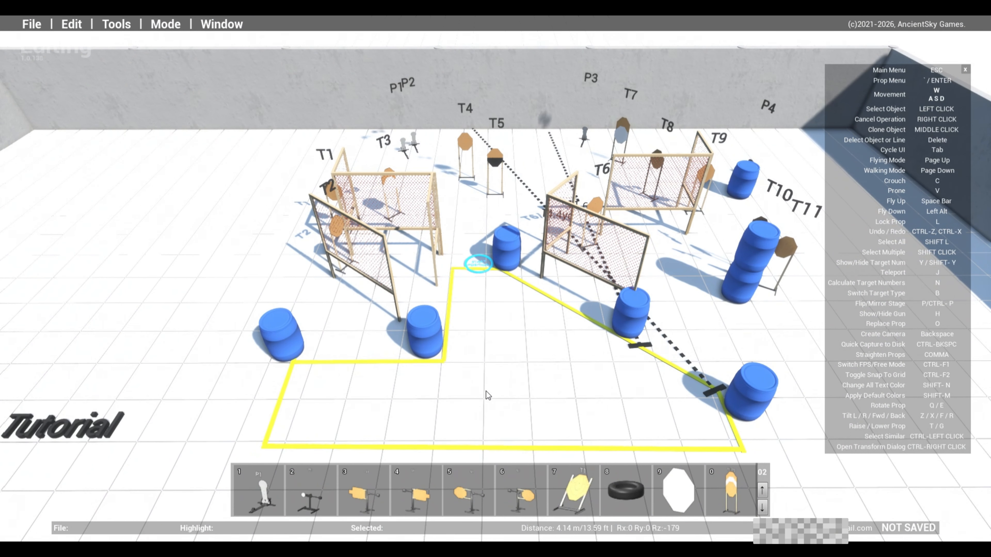